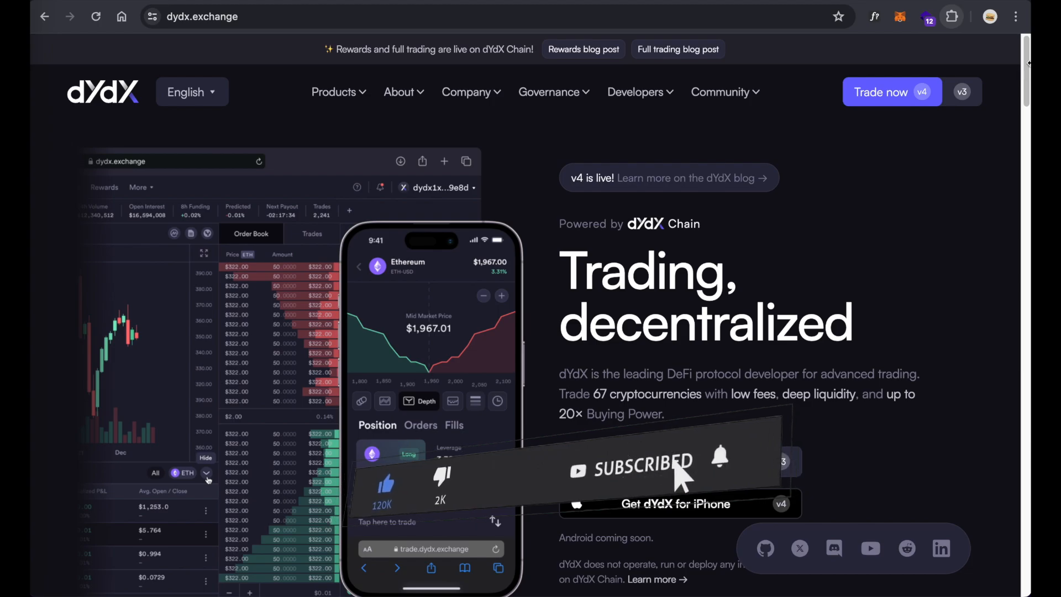
pyautogui.scroll(-1, 1027, 54)
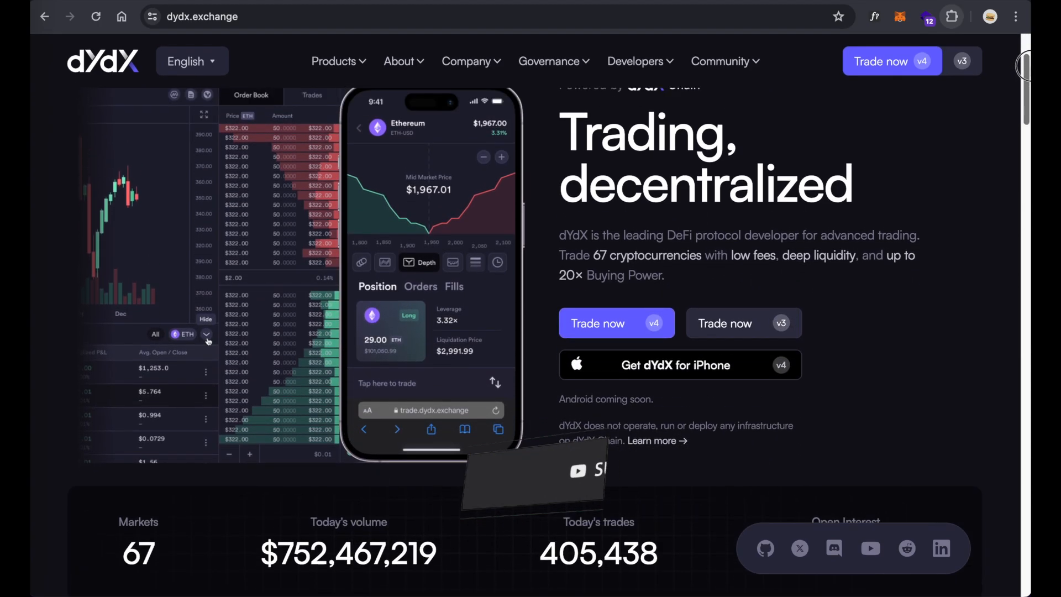
pyautogui.moveTo(1023, 58)
pyautogui.mouseDown()
pyautogui.moveTo(1023, 539)
pyautogui.moveTo(1022, 45)
pyautogui.mouseUp()
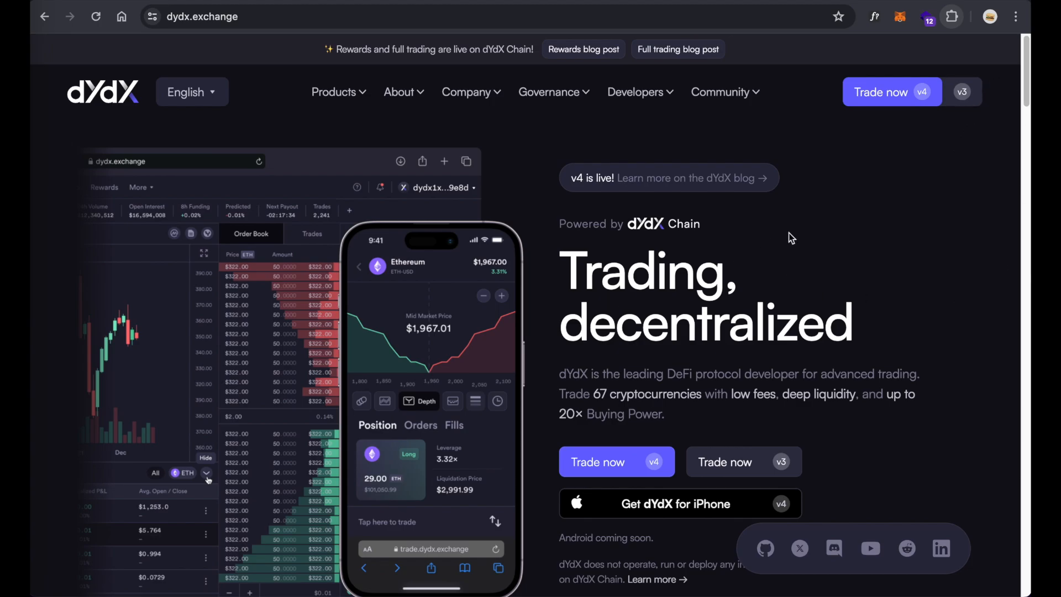
pyautogui.moveTo(1023, 55)
pyautogui.mouseDown()
pyautogui.moveTo(1023, 138)
pyautogui.moveTo(1023, 52)
pyautogui.mouseUp()
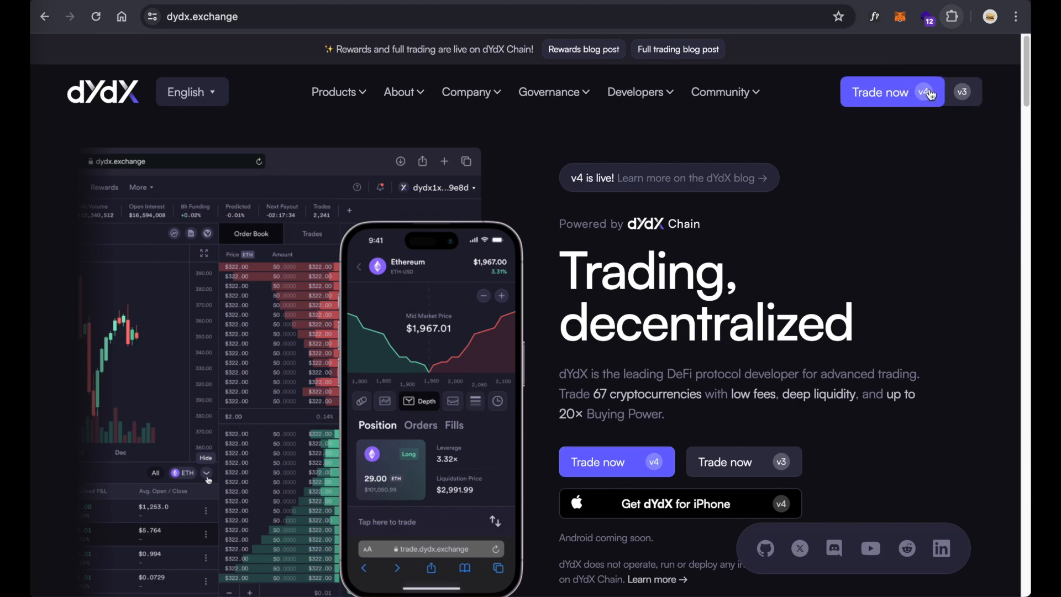
pyautogui.click(334, 93)
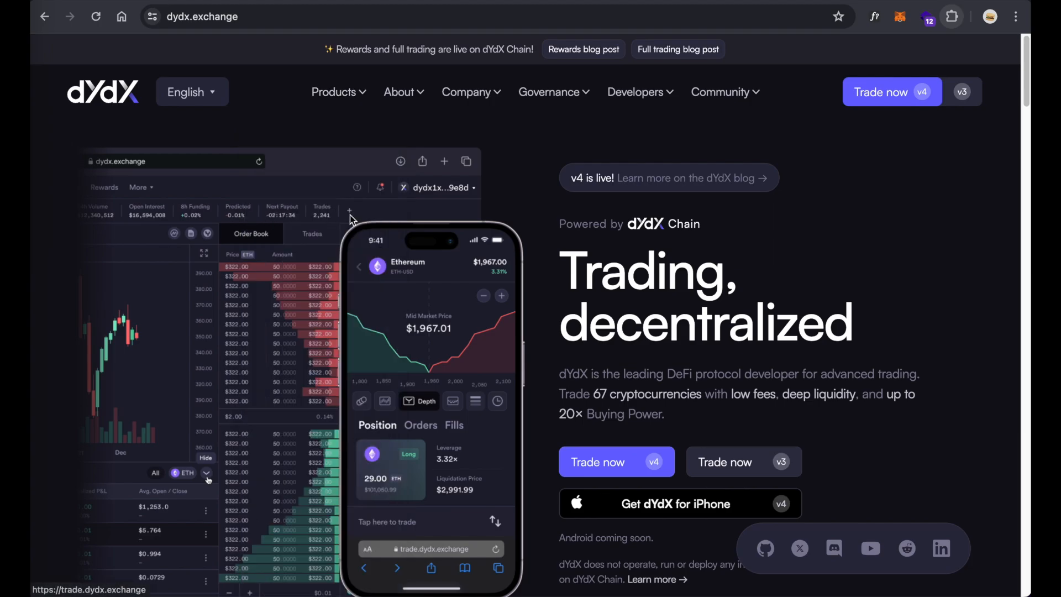
pyautogui.moveTo(358, 88)
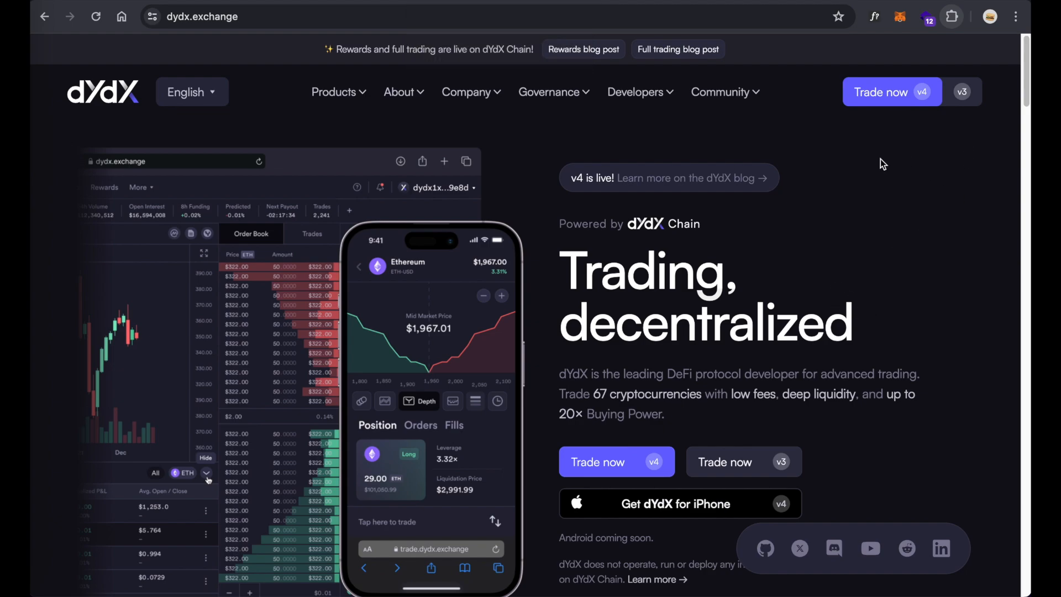
# Switch to the Crypto Kosh YouTube channel page and enter "cryptokosh meta" as the search text
pyautogui.click(473, 1)
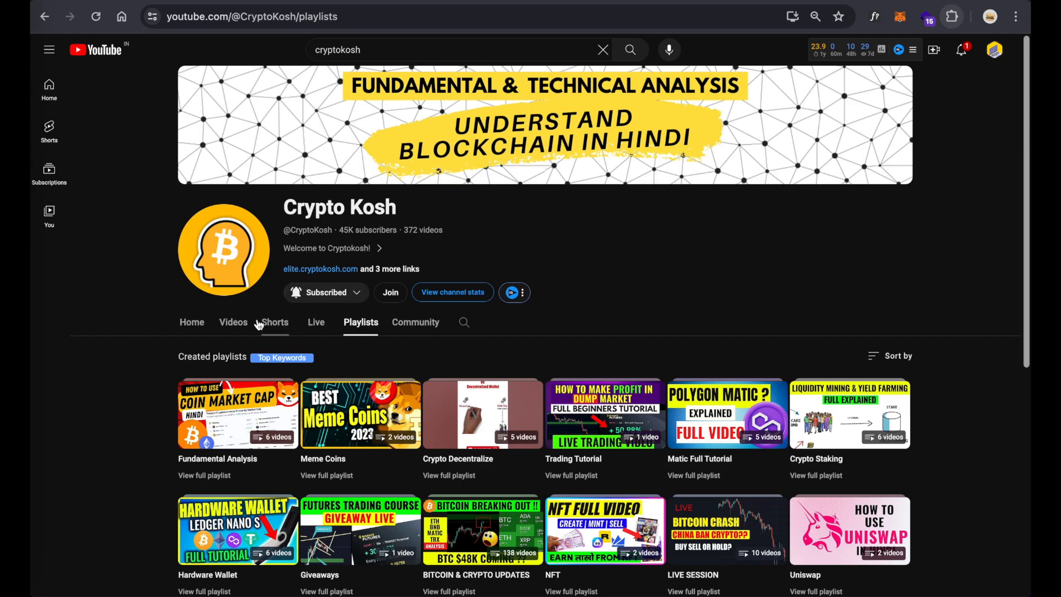
pyautogui.click(371, 51)
pyautogui.write('m')
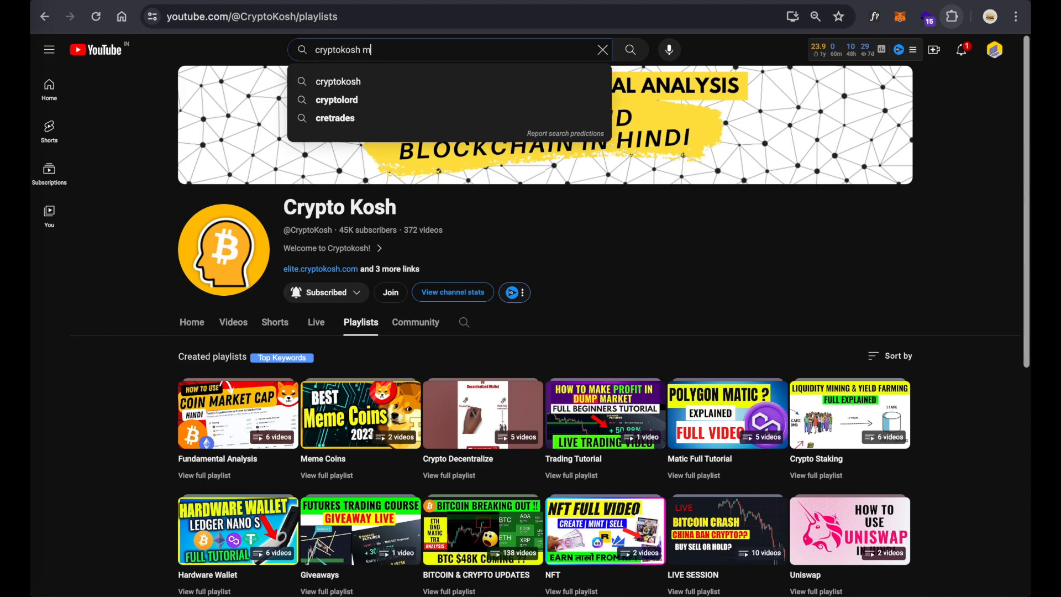
pyautogui.write('eta')
# Look through the created playlists on the Crypto Kosh channel
pyautogui.scroll(-2, 451, 314)
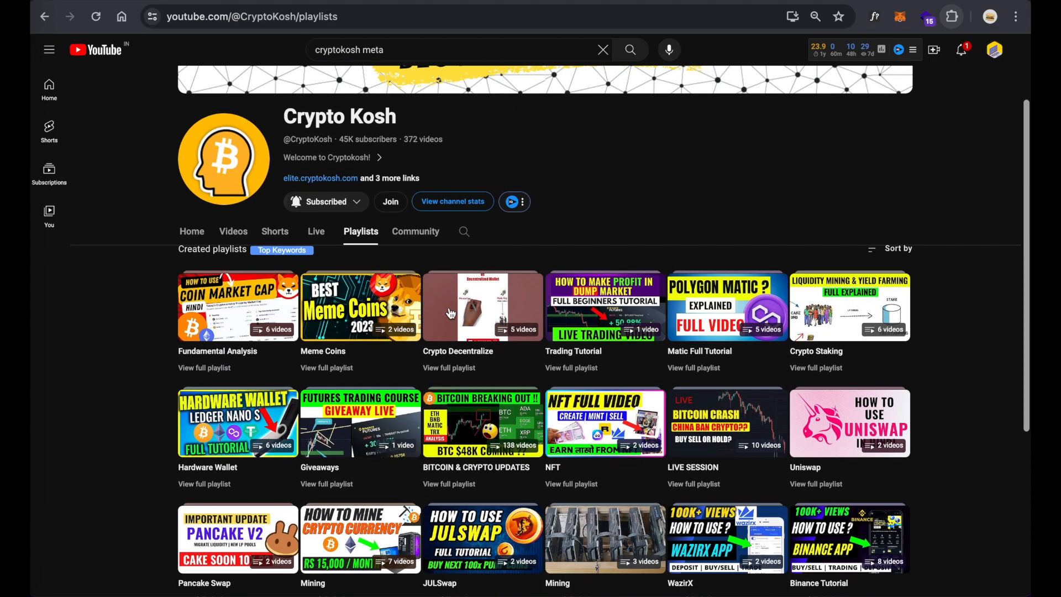
pyautogui.scroll(-2, 451, 313)
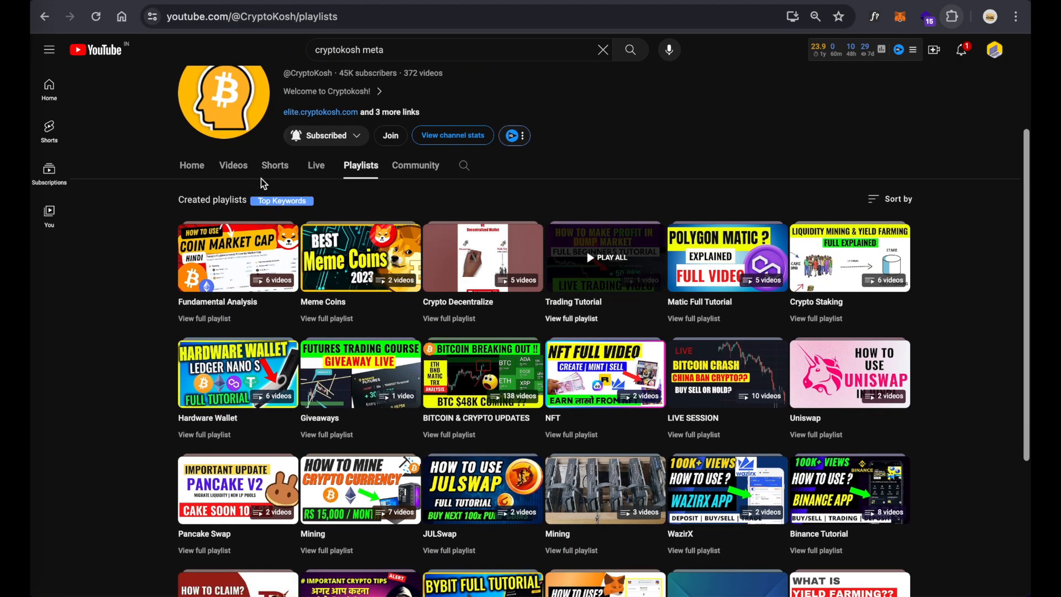
pyautogui.scroll(-3, 1026, 166)
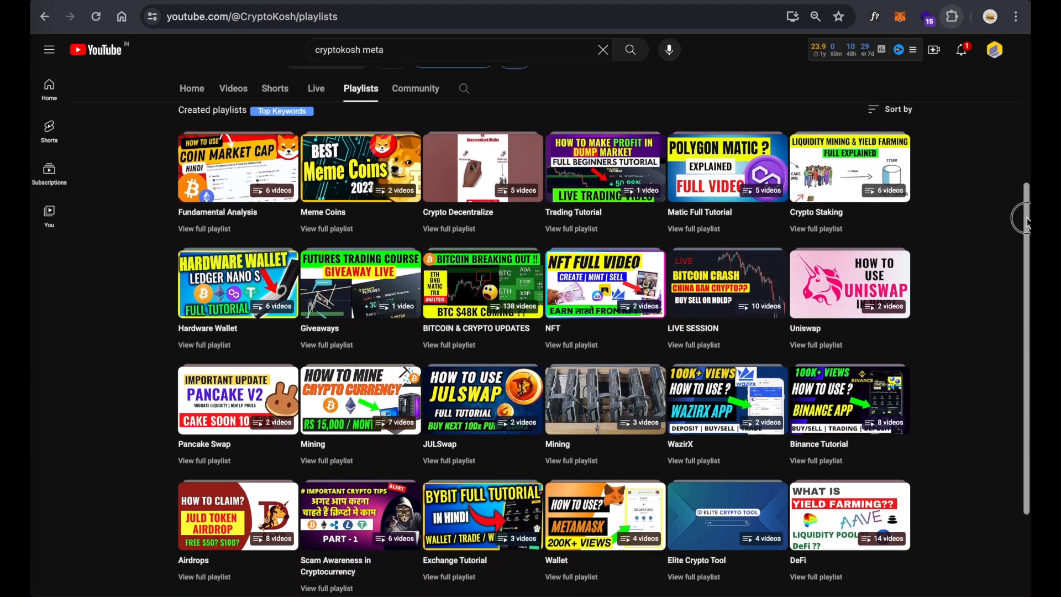
pyautogui.scroll(2, 984, 221)
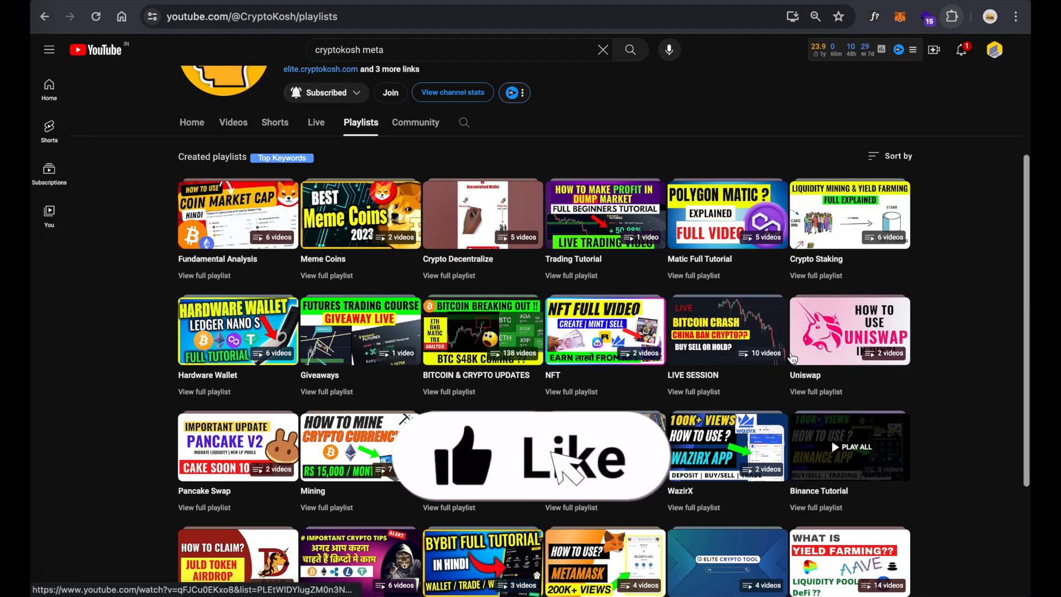
pyautogui.moveTo(1026, 289); pyautogui.dragTo(1025, 270)
pyautogui.scroll(3, 1024, 271)
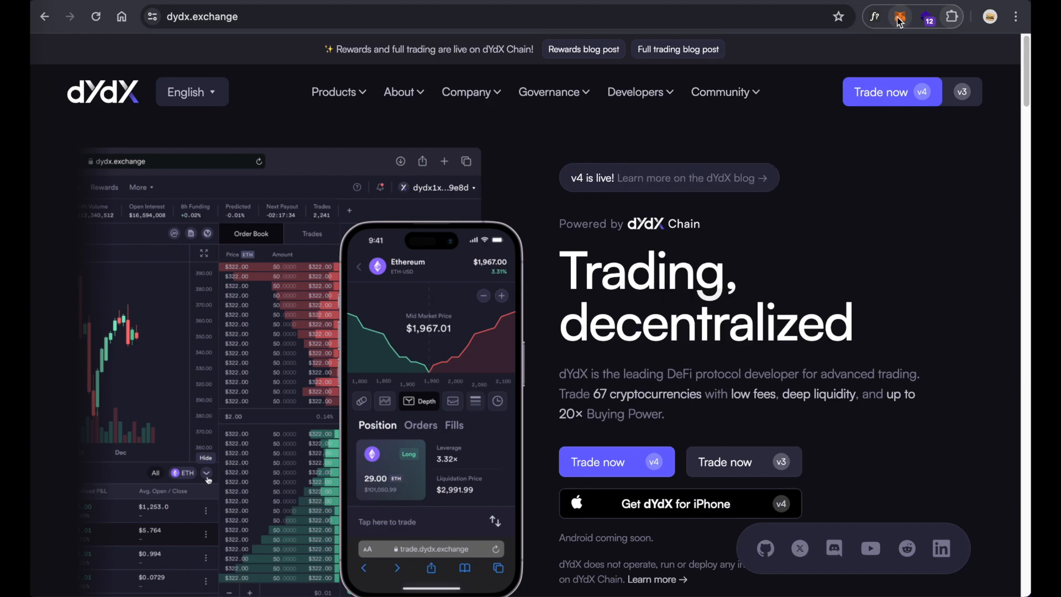
# Return to the YouTube channel page and run the search for "cryptokosh meta"
pyautogui.click(461, 1)
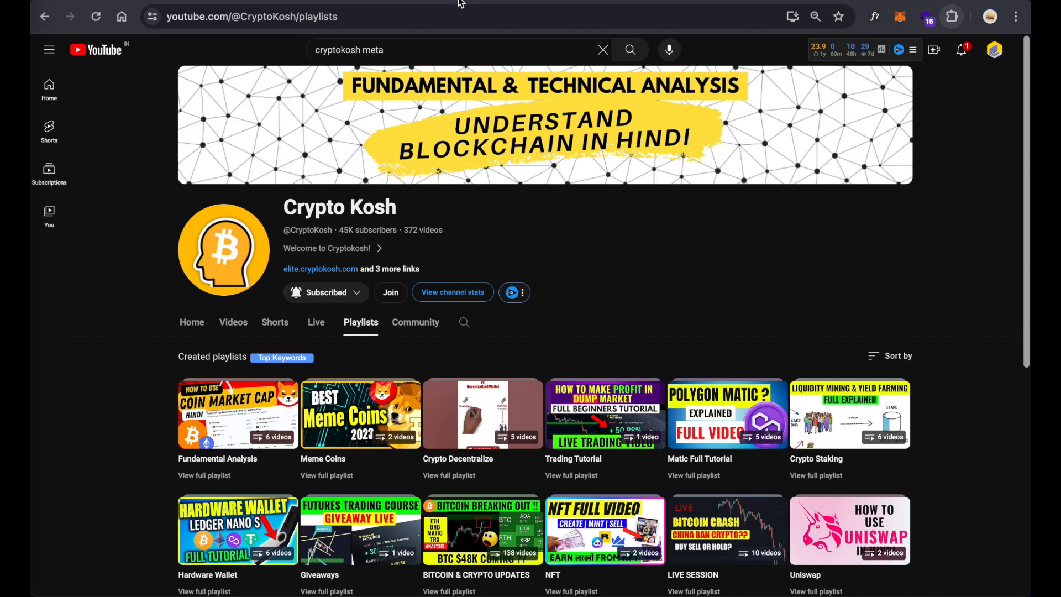
pyautogui.click(391, 47)
pyautogui.press('Return')
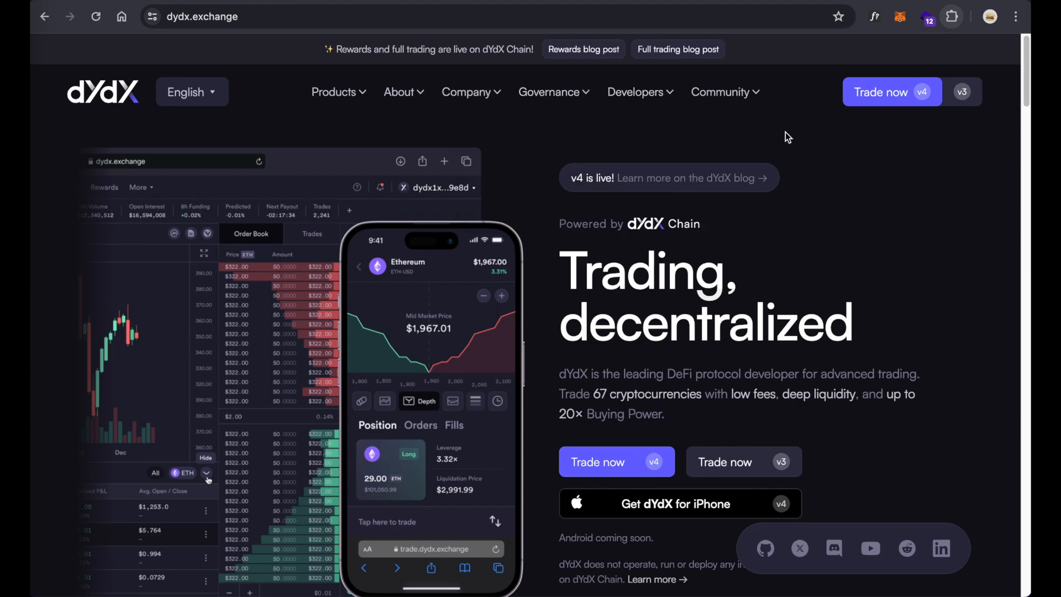
# Open the MetaMask wallet over the dYdX home page and look through its list of networks
pyautogui.click(900, 17)
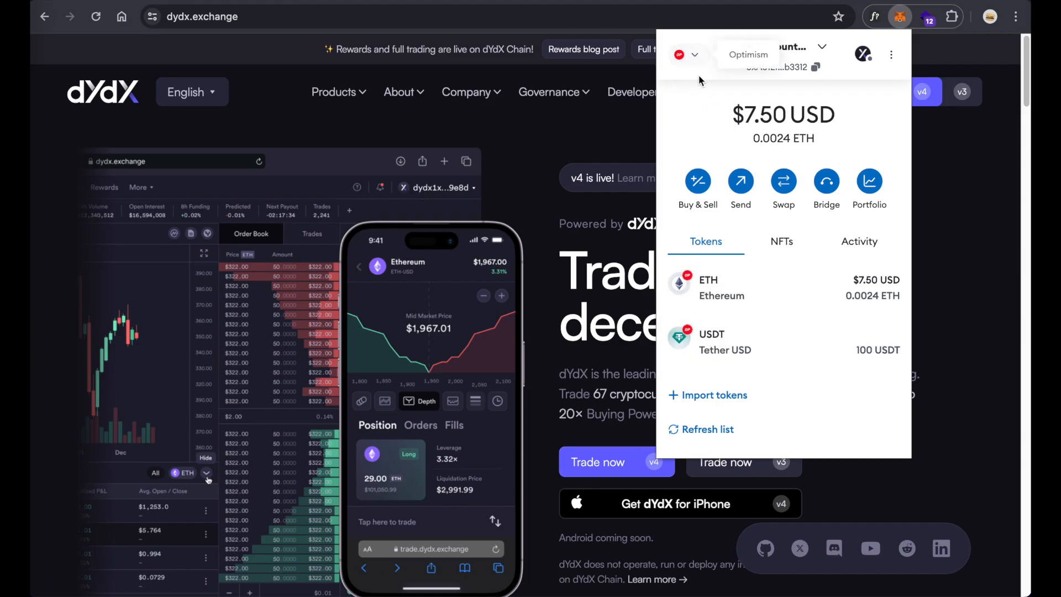
pyautogui.click(688, 54)
pyautogui.scroll(-1, 822, 222)
pyautogui.scroll(-5, 823, 223)
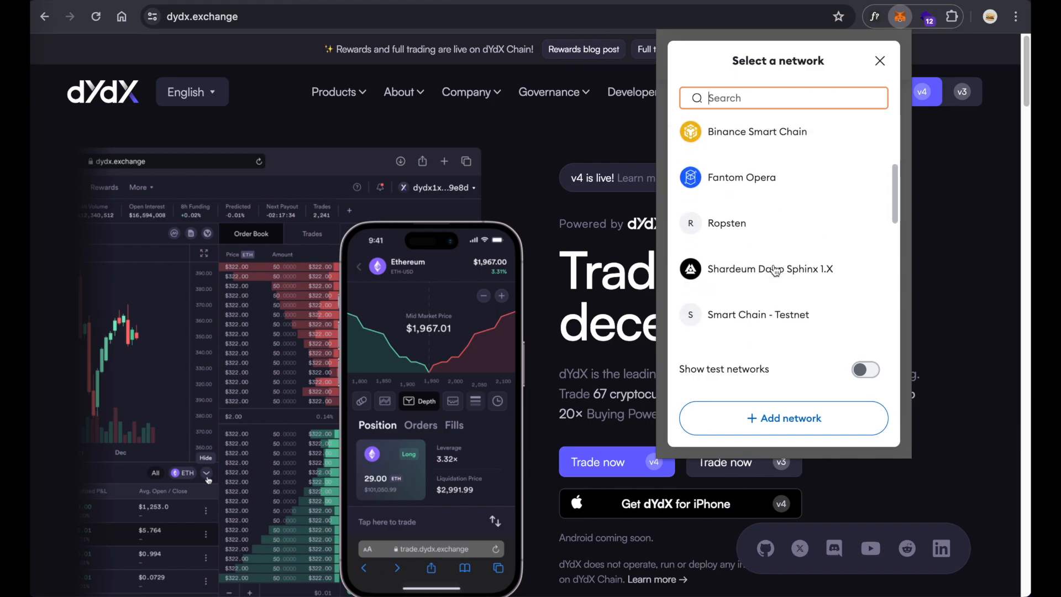
pyautogui.click(767, 284)
pyautogui.click(880, 62)
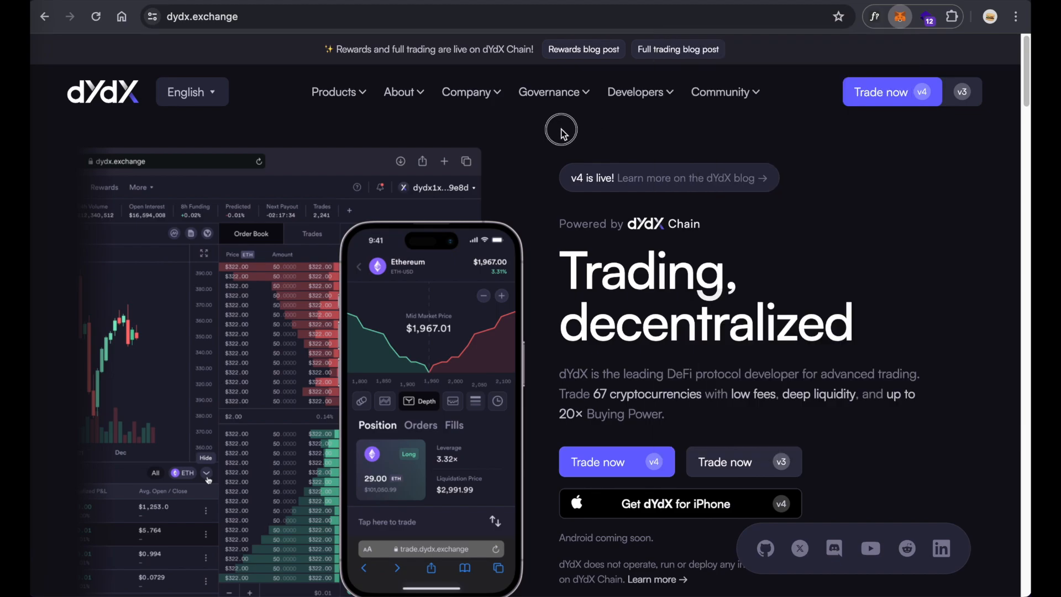
# Switch to the ChainList site and search its networks for "op" with testnets excluded
pyautogui.click(852, 0)
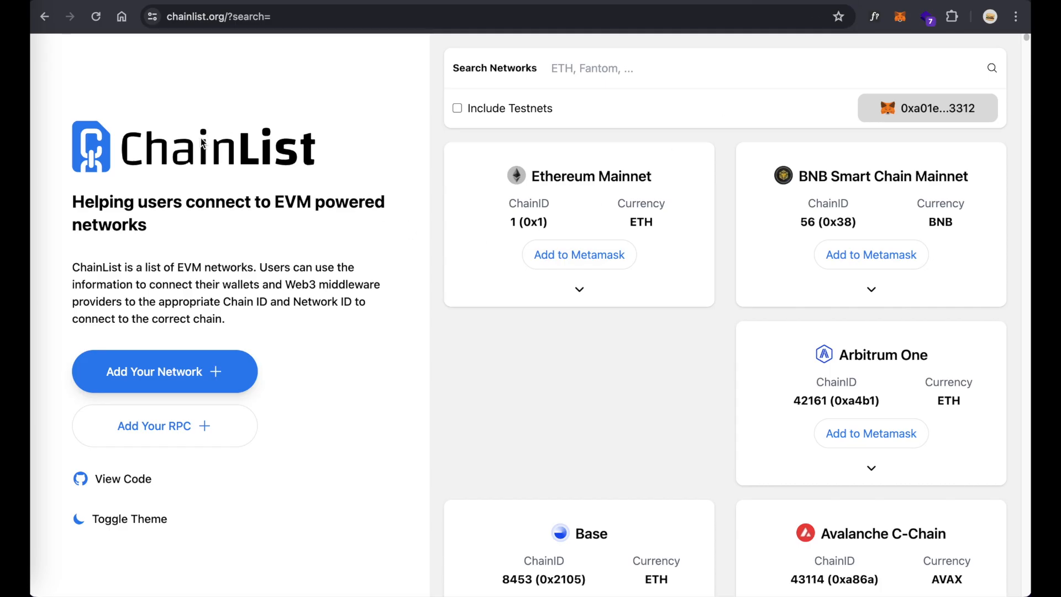
pyautogui.click(495, 109)
pyautogui.click(591, 70)
pyautogui.write('op')
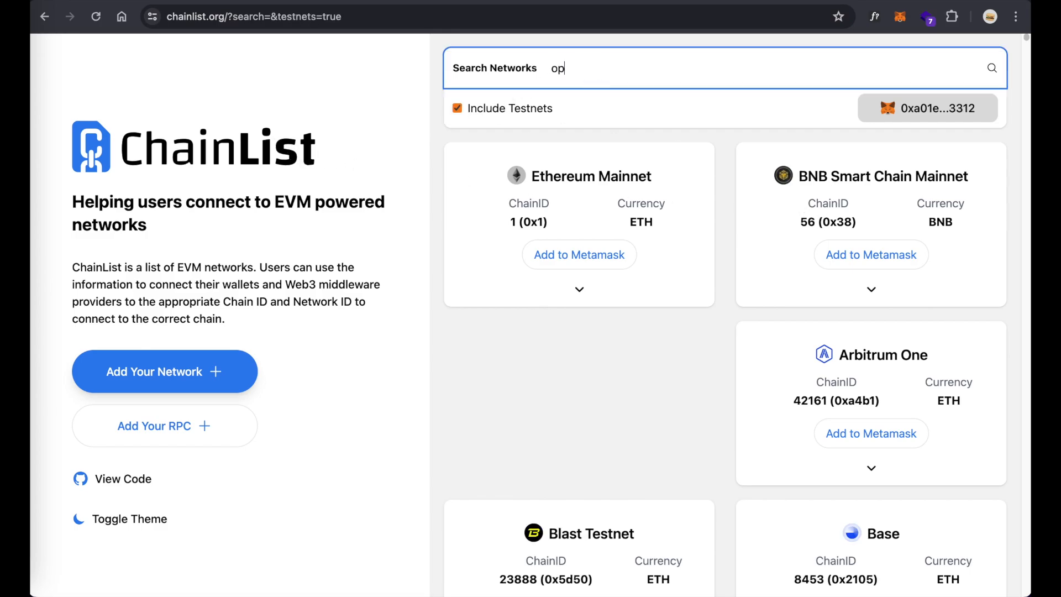
pyautogui.click(457, 108)
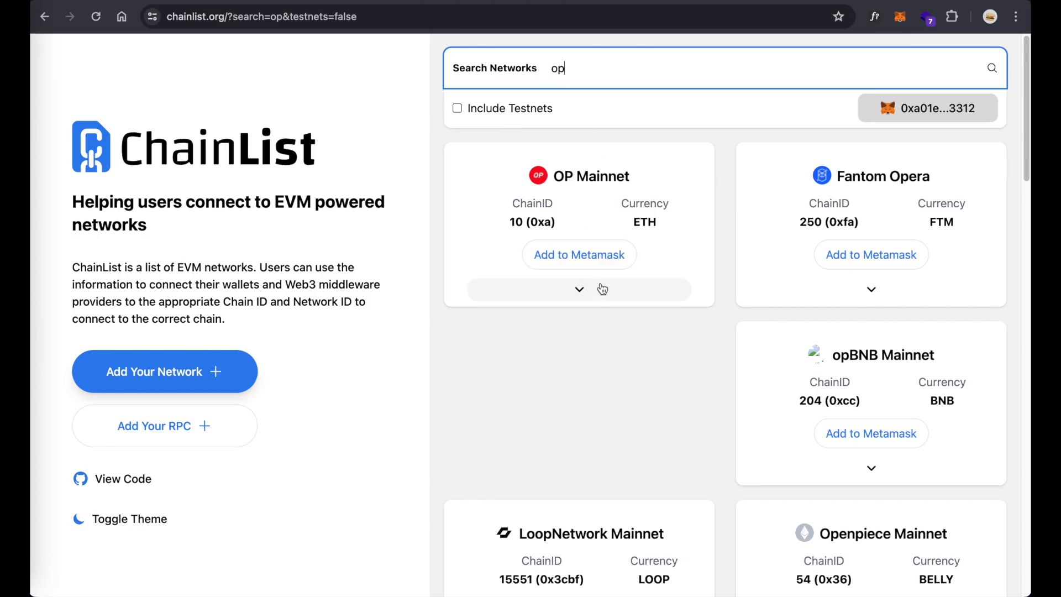
# Check the MetaMask network list on the ChainList page for the Optimism network
pyautogui.click(899, 17)
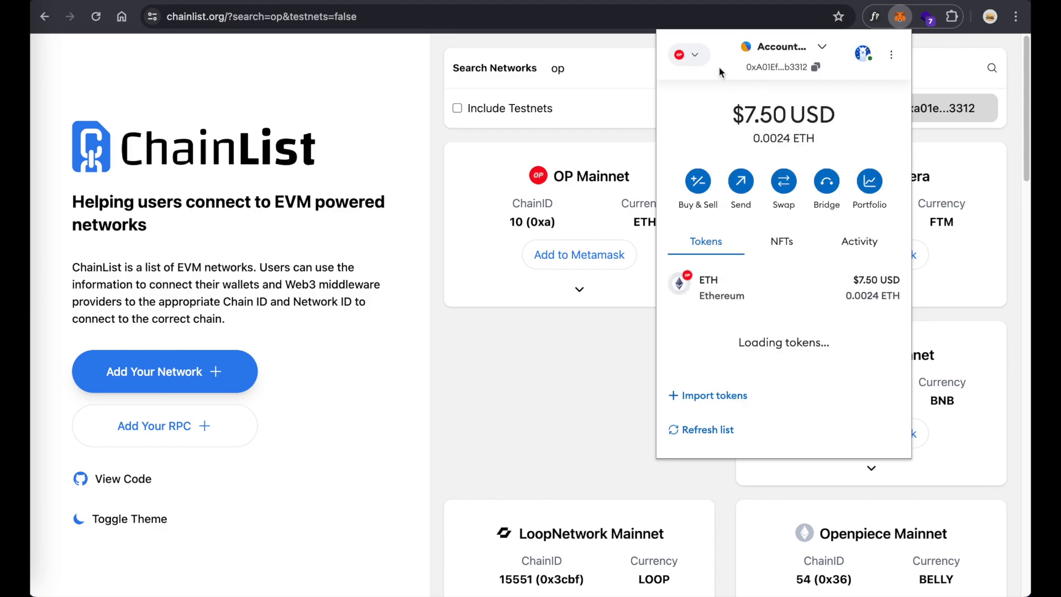
pyautogui.click(694, 60)
pyautogui.scroll(-5, 742, 298)
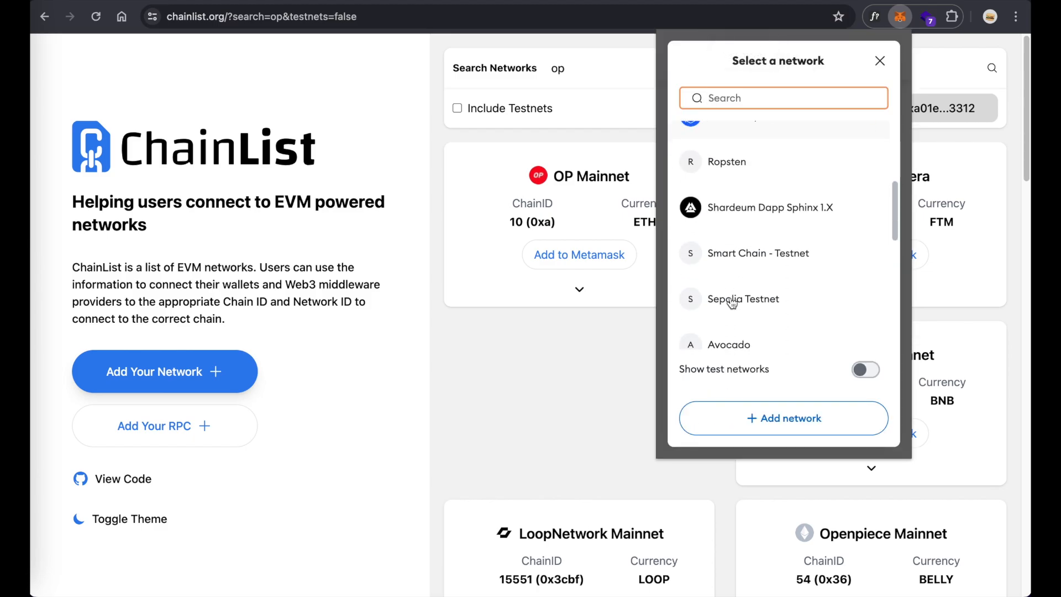
pyautogui.scroll(5, 743, 221)
pyautogui.scroll(-7, 734, 148)
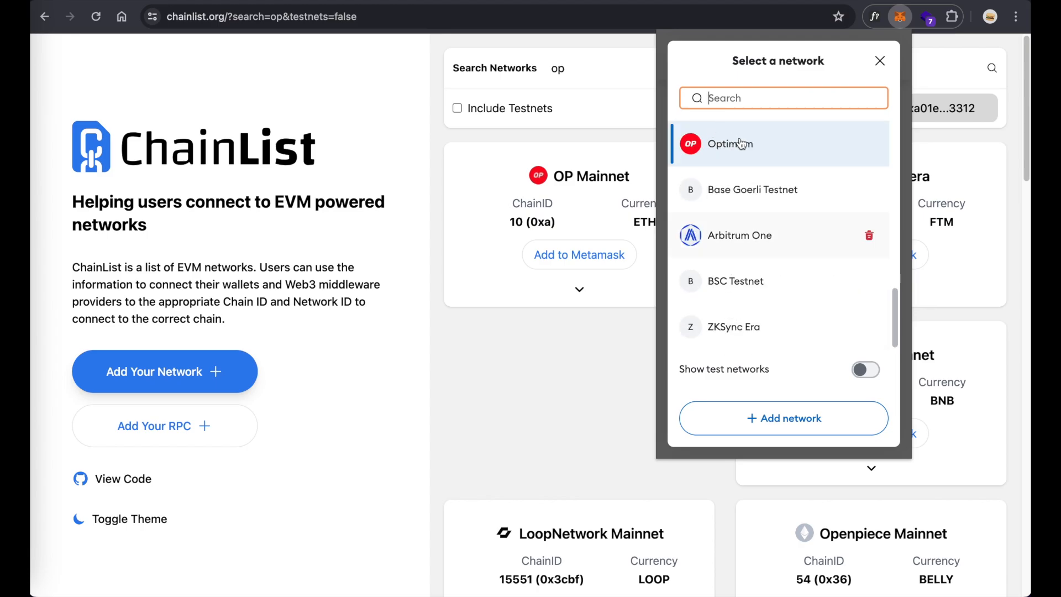
pyautogui.click(879, 60)
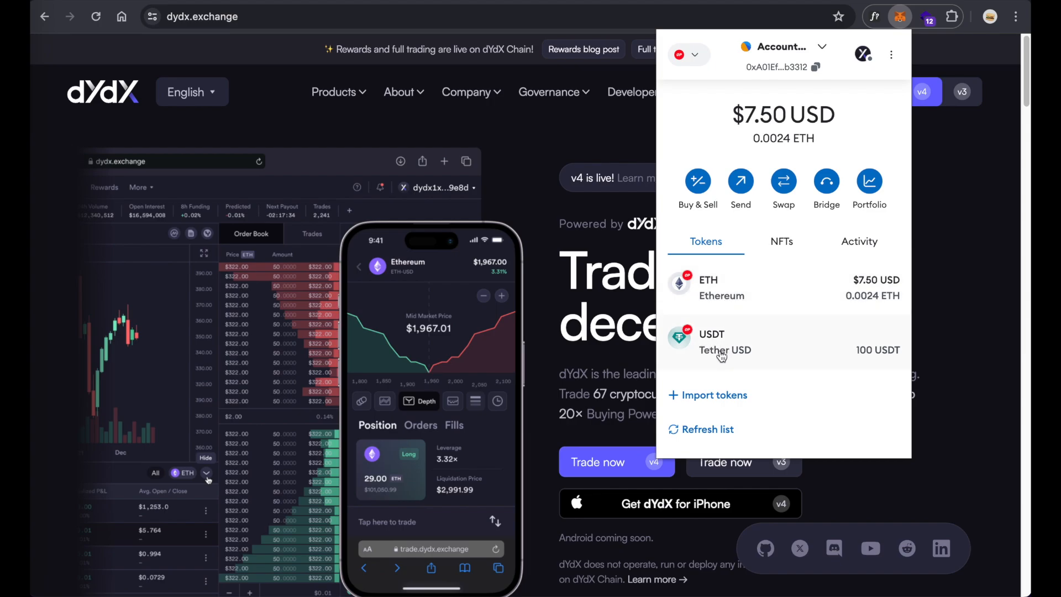
# Switch the MetaMask wallet's network from Optimism to Ethereum and close the wallet
pyautogui.click(688, 55)
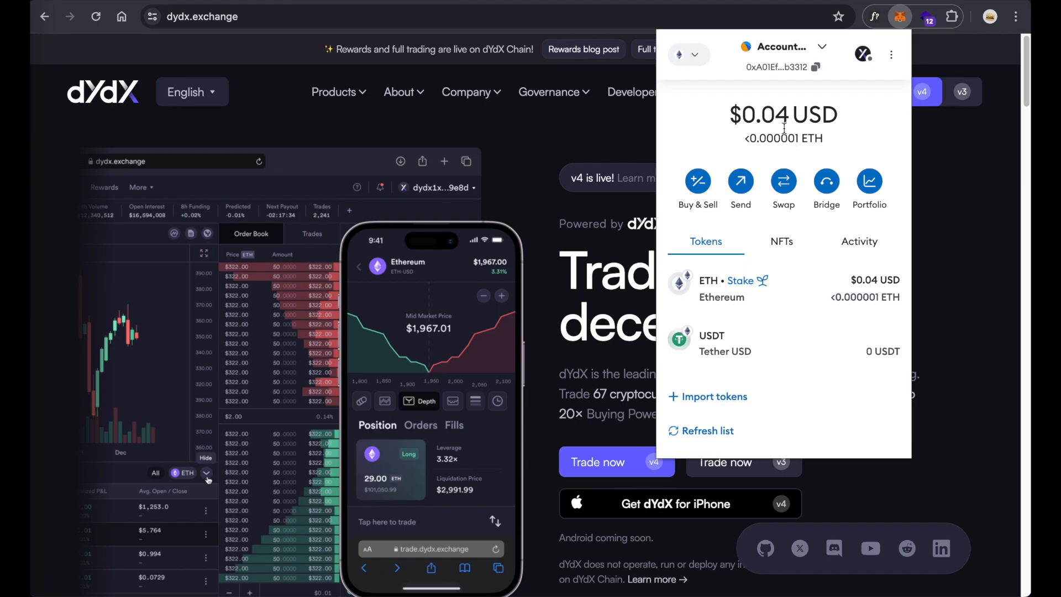
pyautogui.click(947, 192)
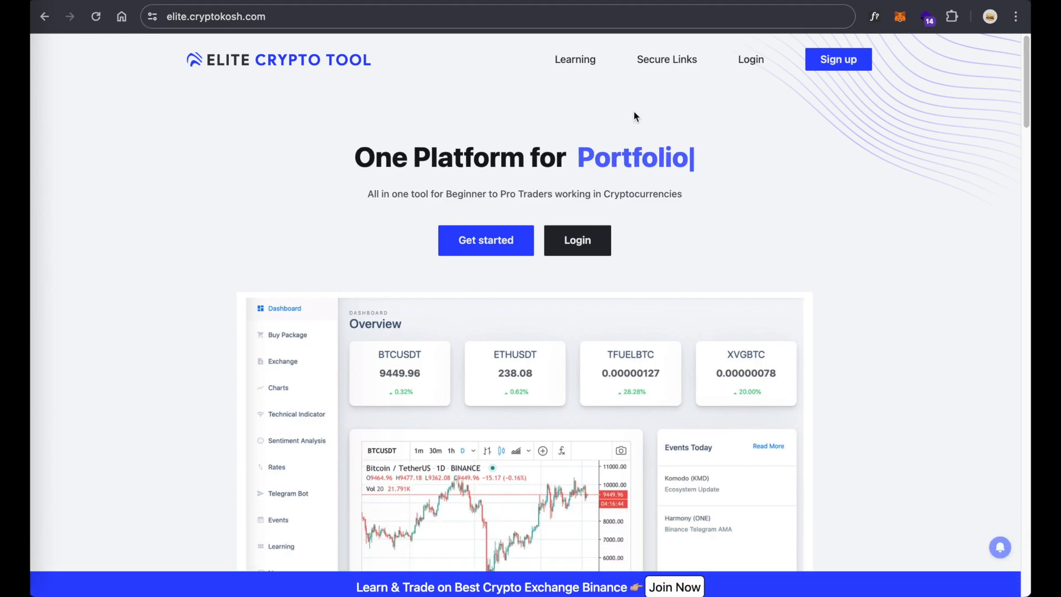
# Open Secure Links on the Elite Crypto Tool site, and launch dYdX v4 trading, continuing past the leaving-website notice
pyautogui.click(661, 62)
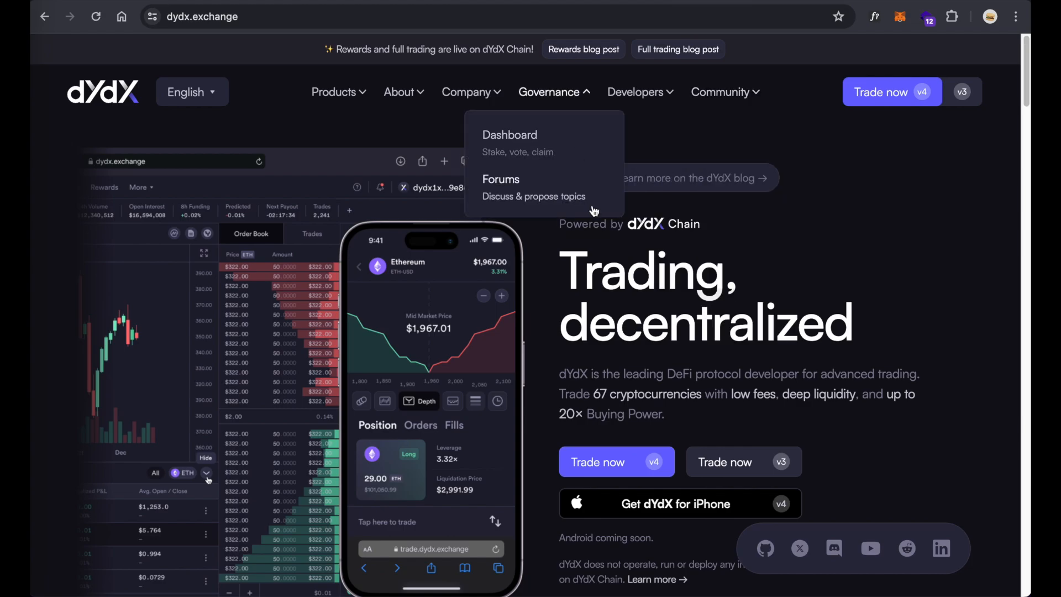
pyautogui.click(601, 468)
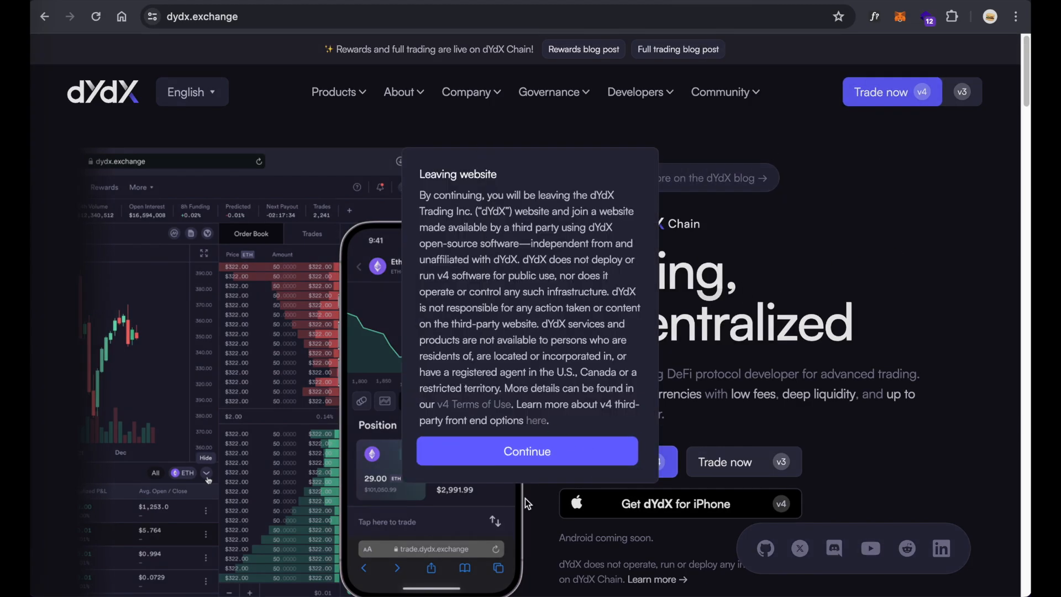
pyautogui.click(443, 450)
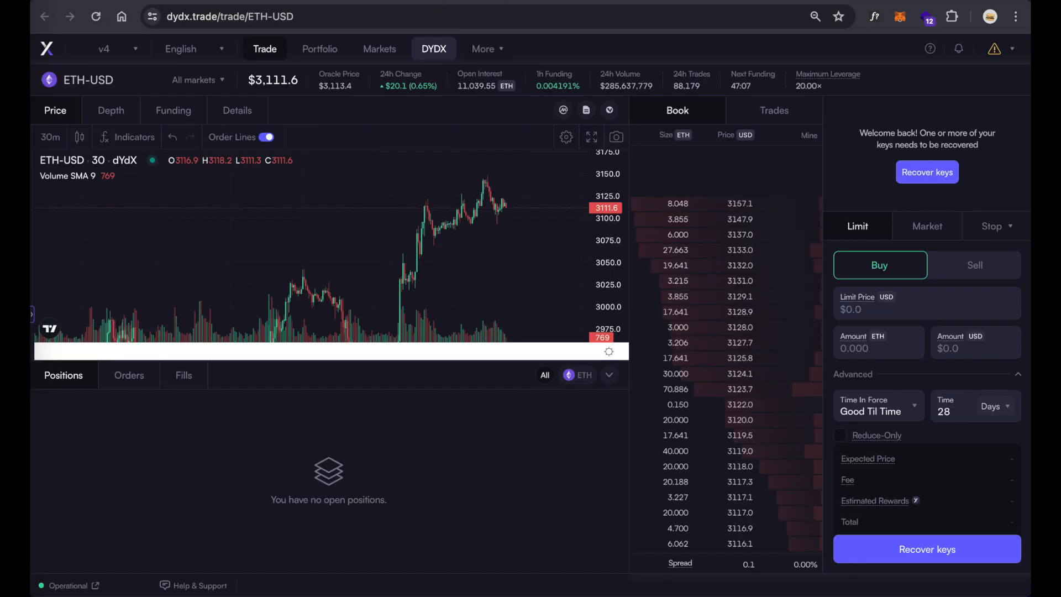
# Recover the dYdX keys by sending the wallet verification request and signing the signature requests in MetaMask
pyautogui.click(939, 173)
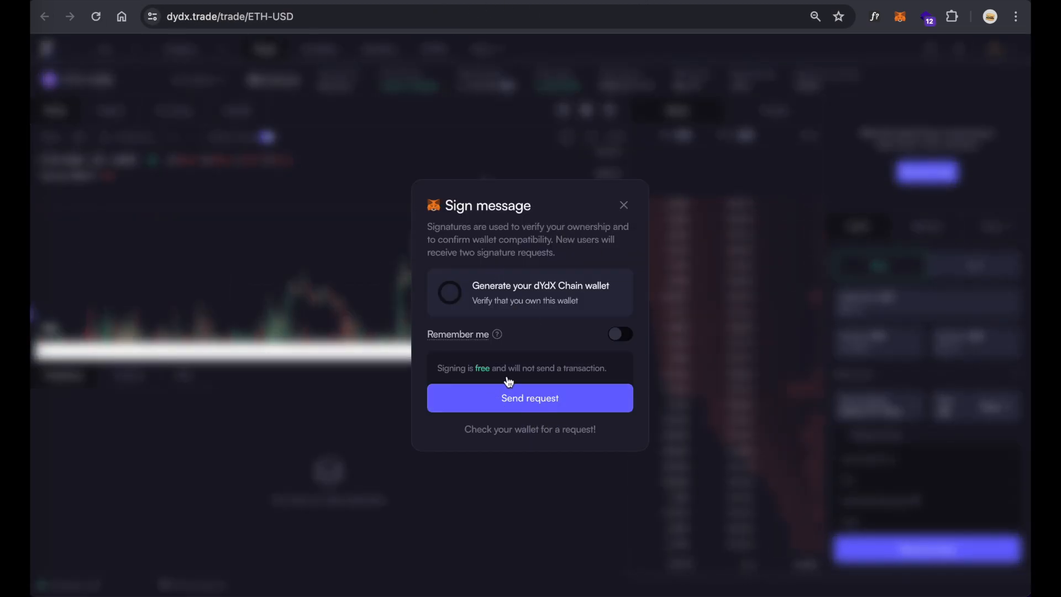
pyautogui.click(537, 403)
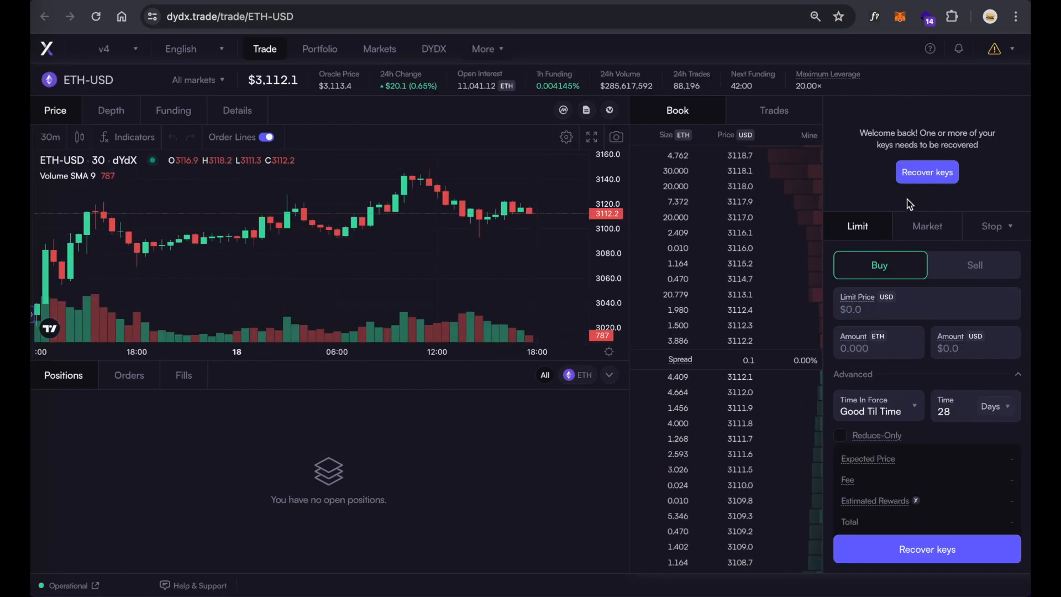
pyautogui.click(920, 172)
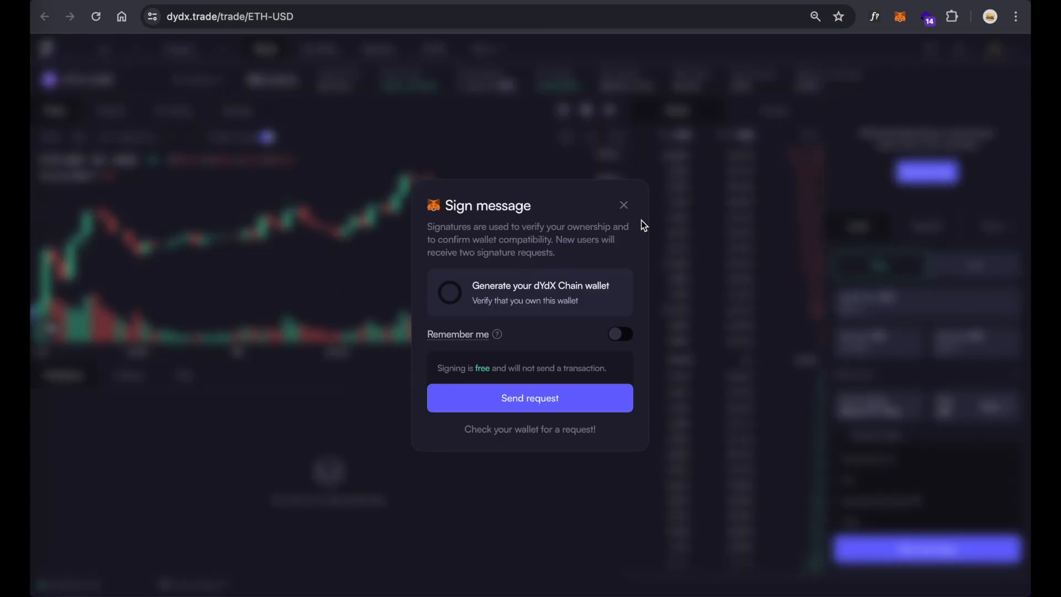
pyautogui.click(624, 205)
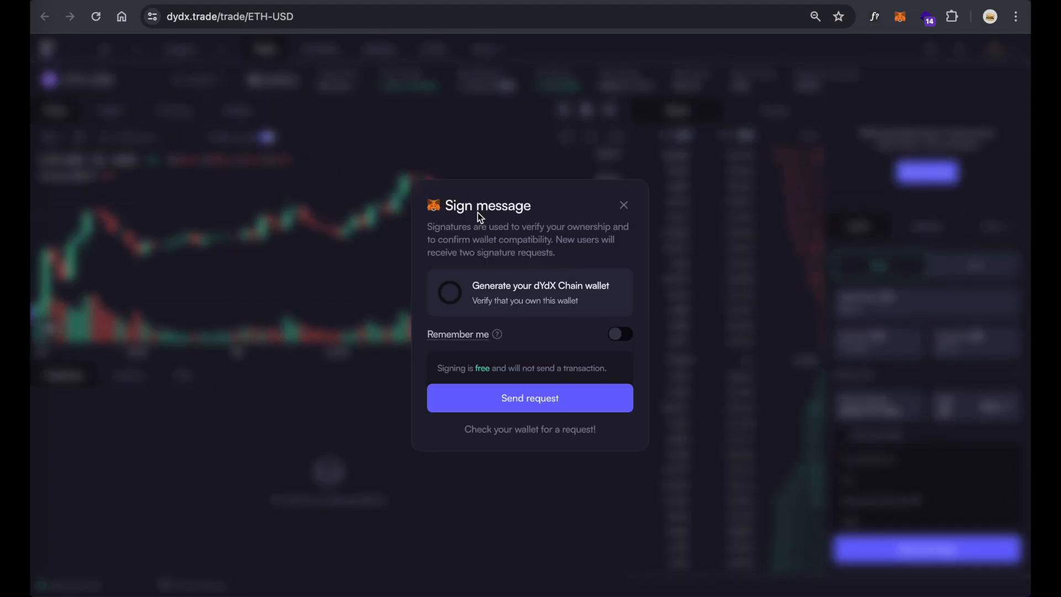
pyautogui.click(496, 402)
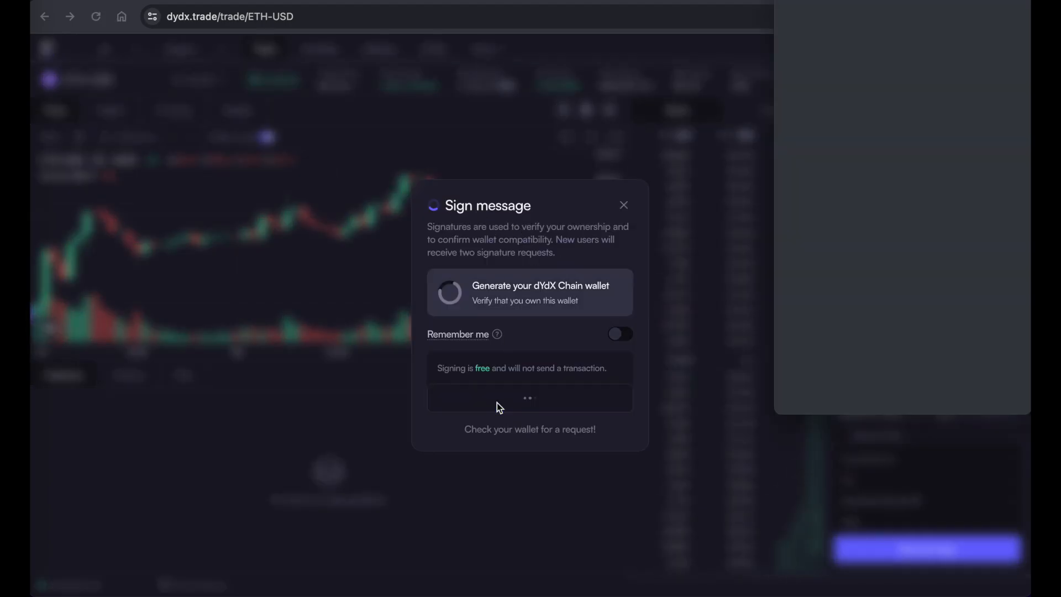
pyautogui.moveTo(853, 1); pyautogui.dragTo(793, 94)
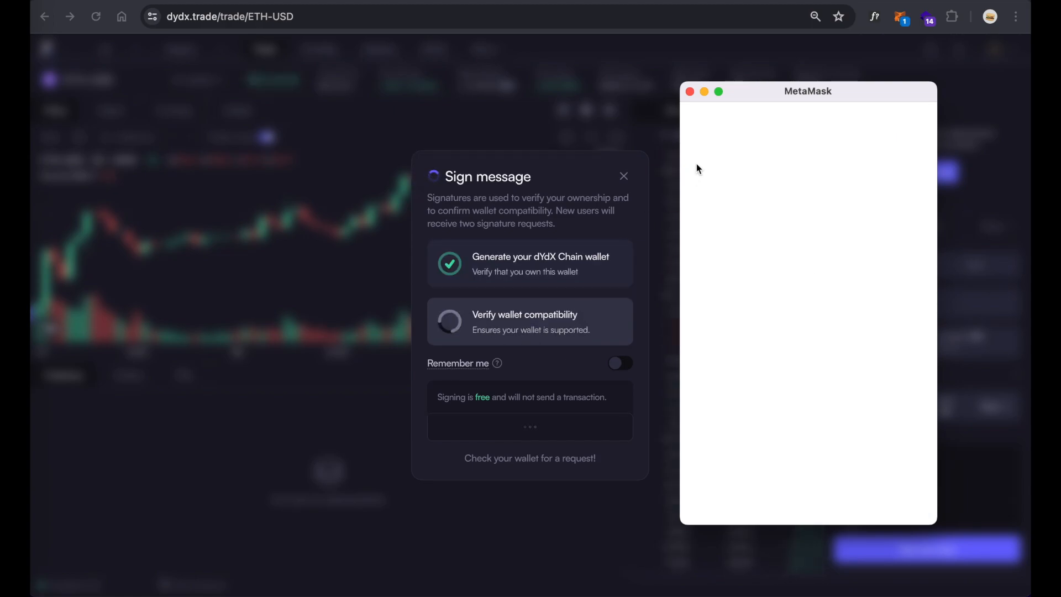
pyautogui.moveTo(766, 105); pyautogui.dragTo(746, 122)
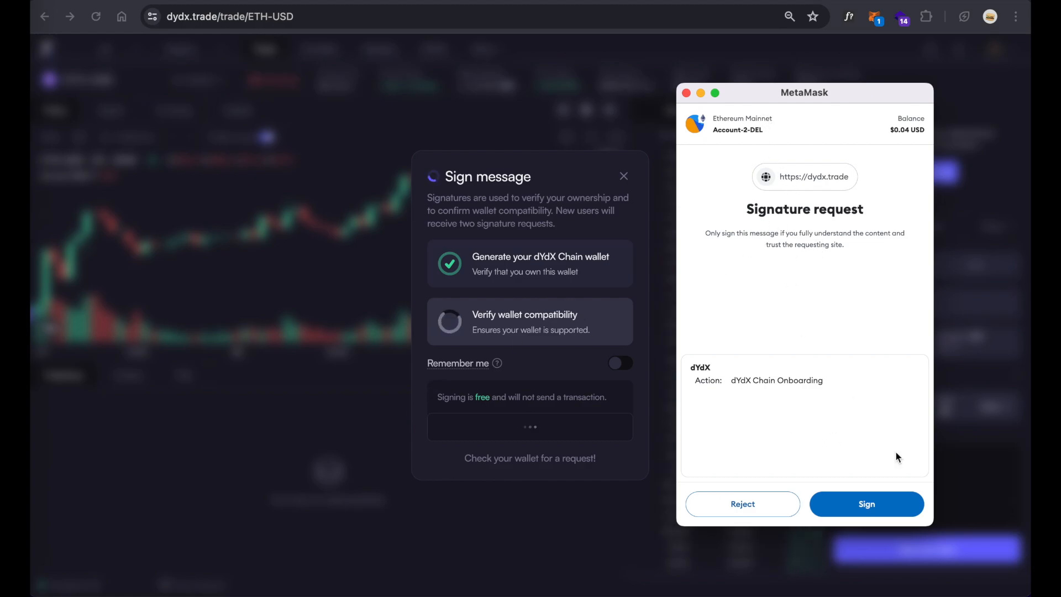
pyautogui.click(861, 504)
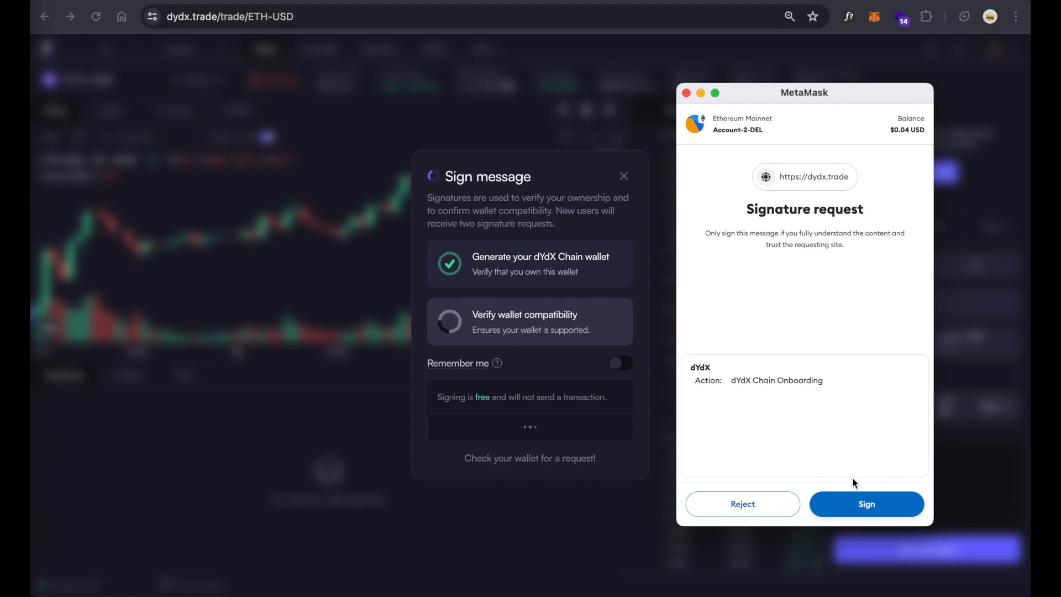
pyautogui.click(866, 504)
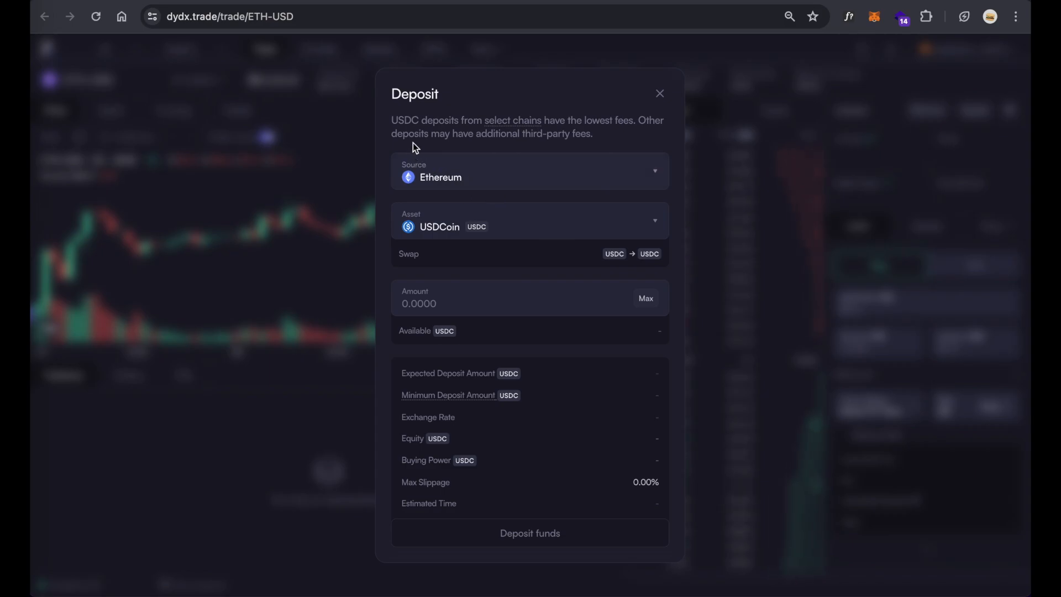
# Set up a deposit with Optimism as the source, Tether USD (USDT) as the asset and an amount of 100
pyautogui.click(523, 173)
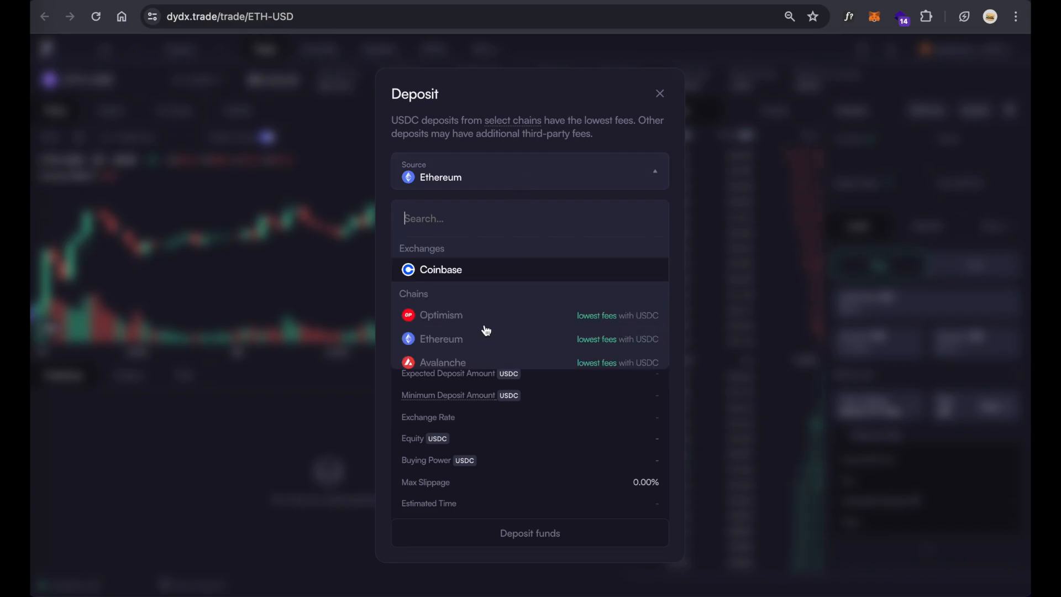
pyautogui.click(441, 314)
pyautogui.click(497, 226)
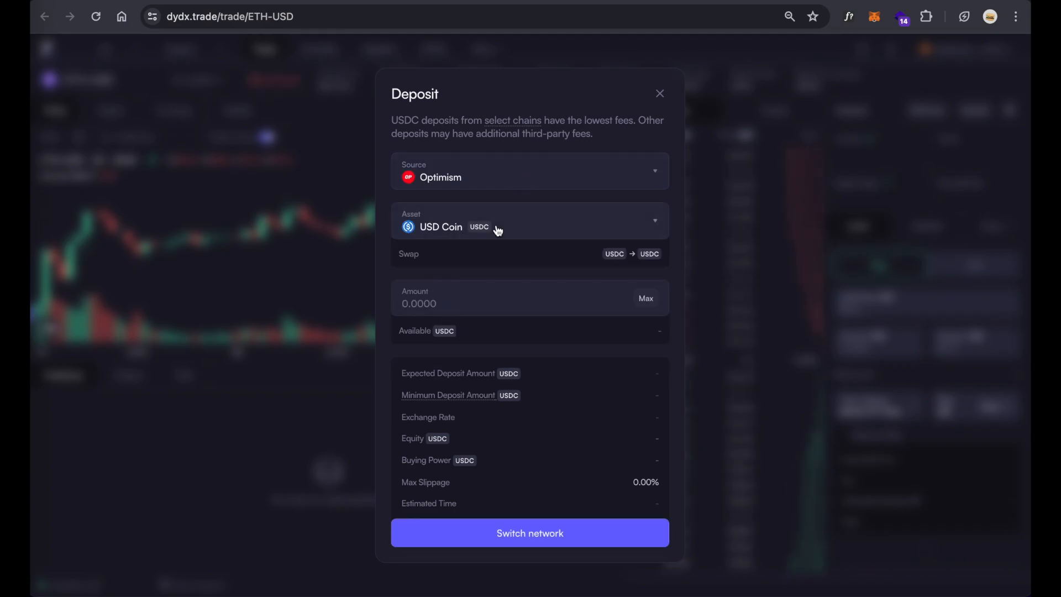
pyautogui.write('usdt')
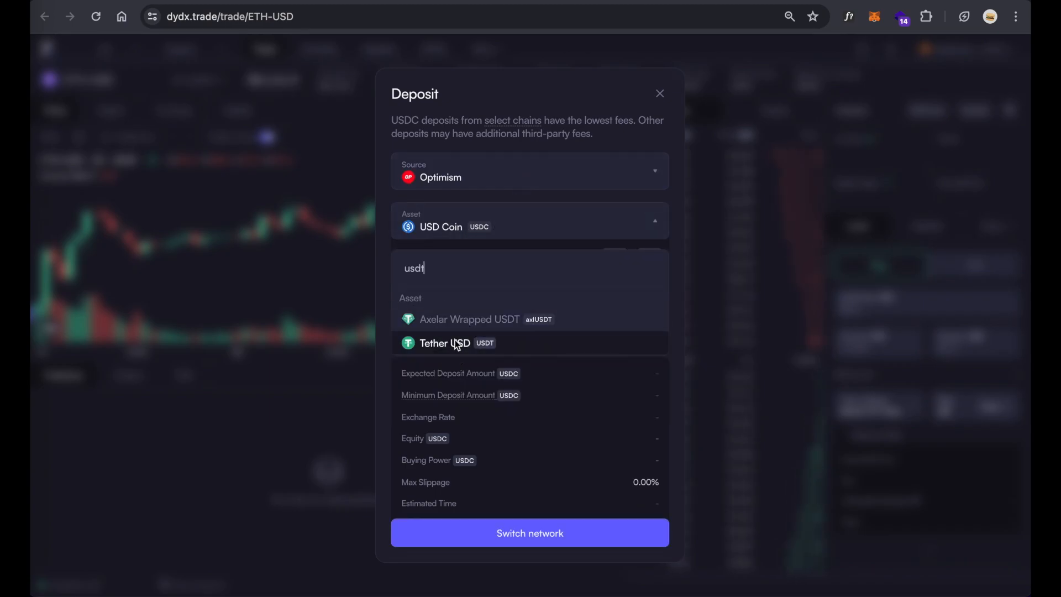
pyautogui.click(457, 344)
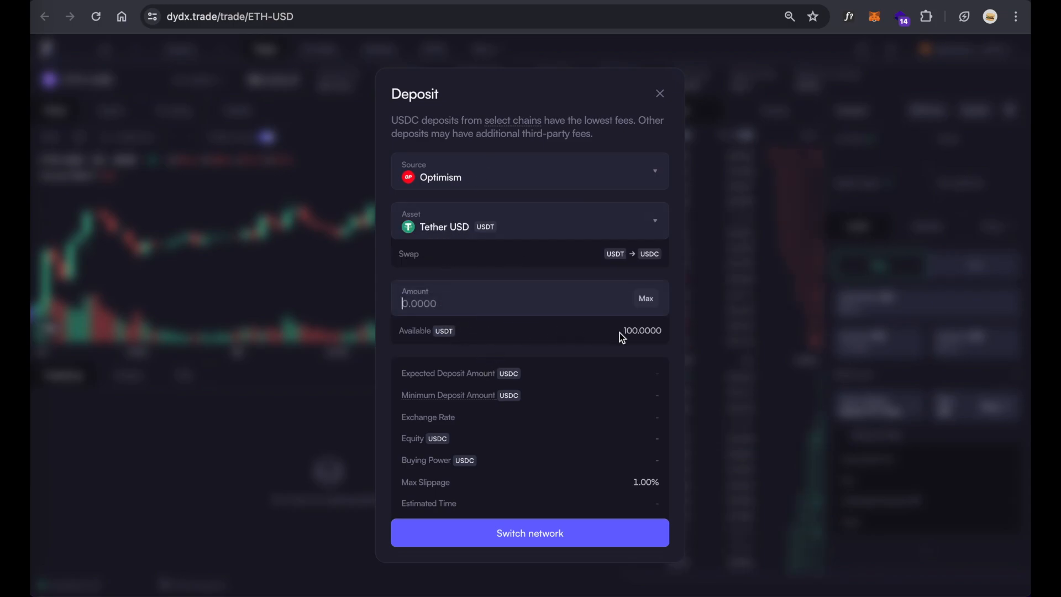
pyautogui.click(410, 303)
pyautogui.write('100')
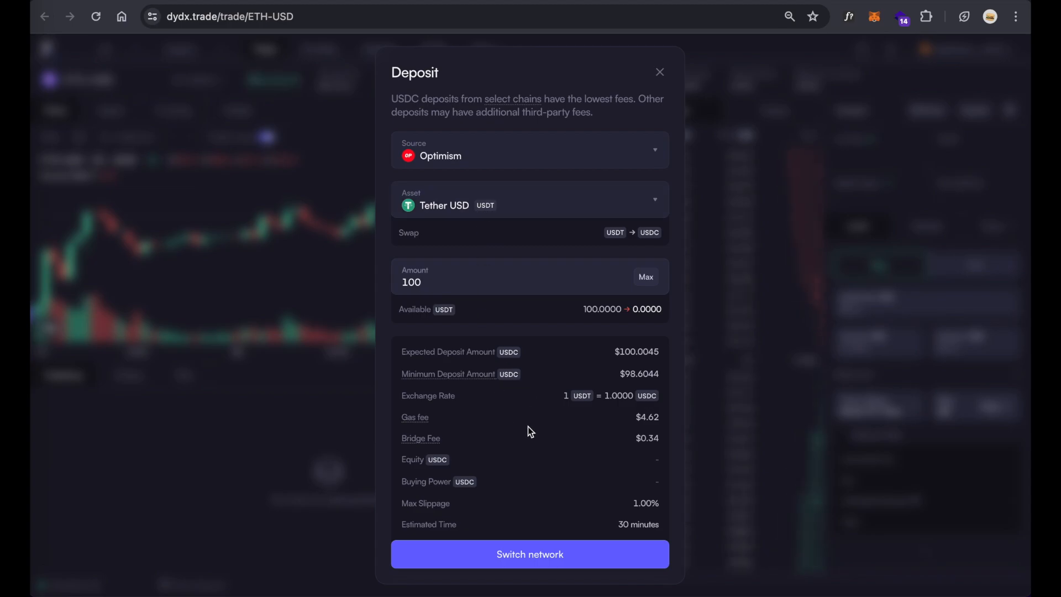
# Look through the assets that can be deposited from Optimism, keeping Tether USD selected
pyautogui.click(475, 205)
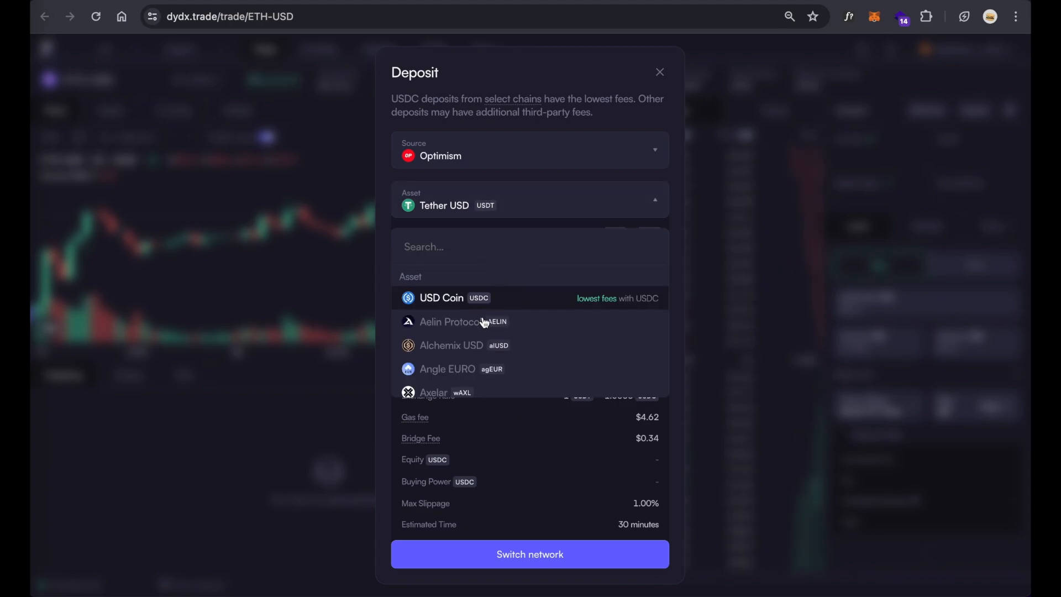
pyautogui.scroll(-1, 487, 329)
pyautogui.scroll(-3, 491, 335)
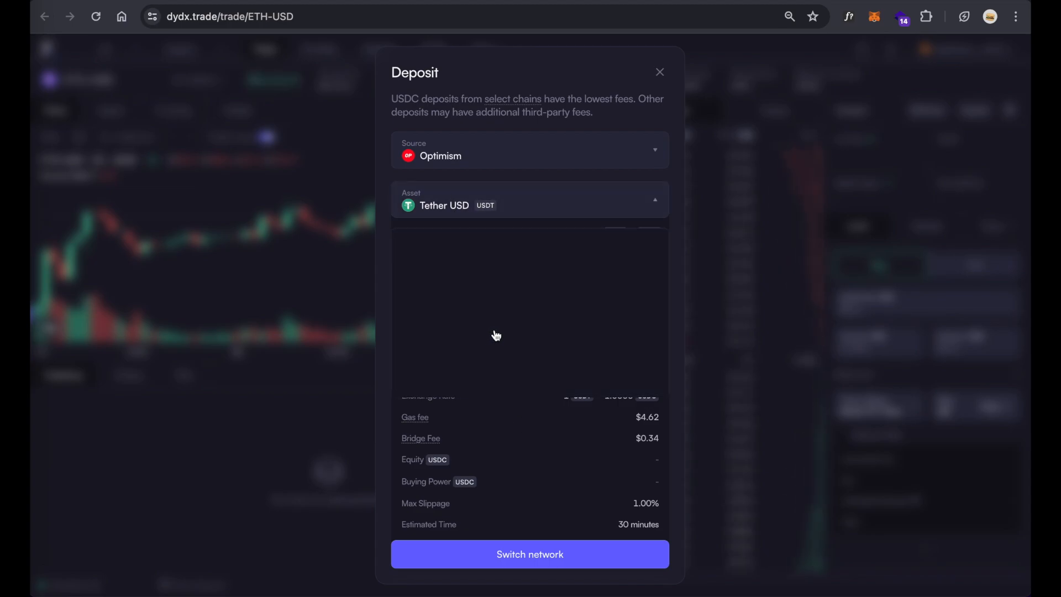
pyautogui.scroll(3, 495, 310)
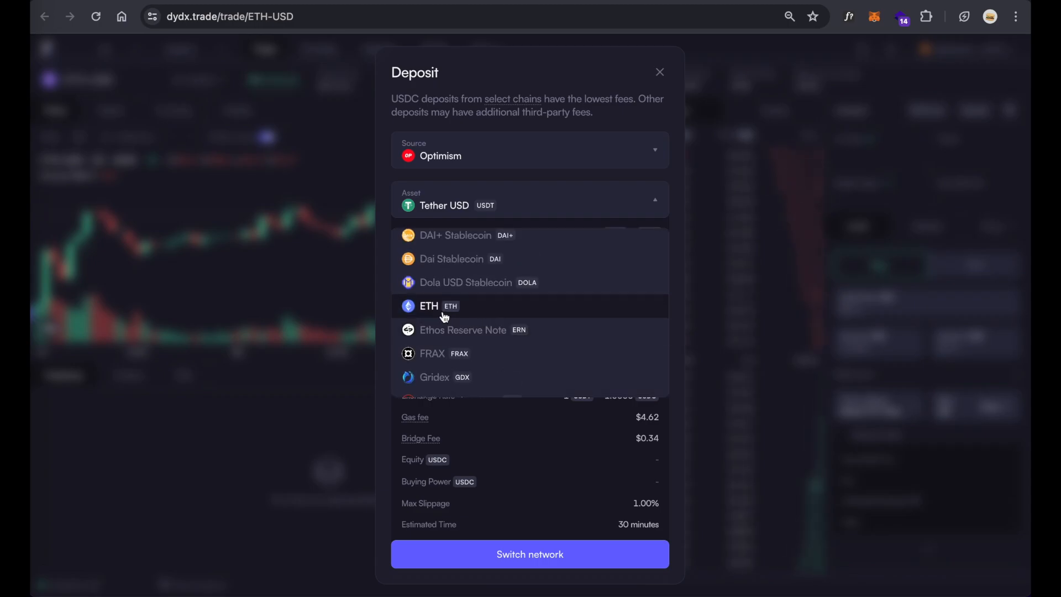
pyautogui.scroll(10, 453, 320)
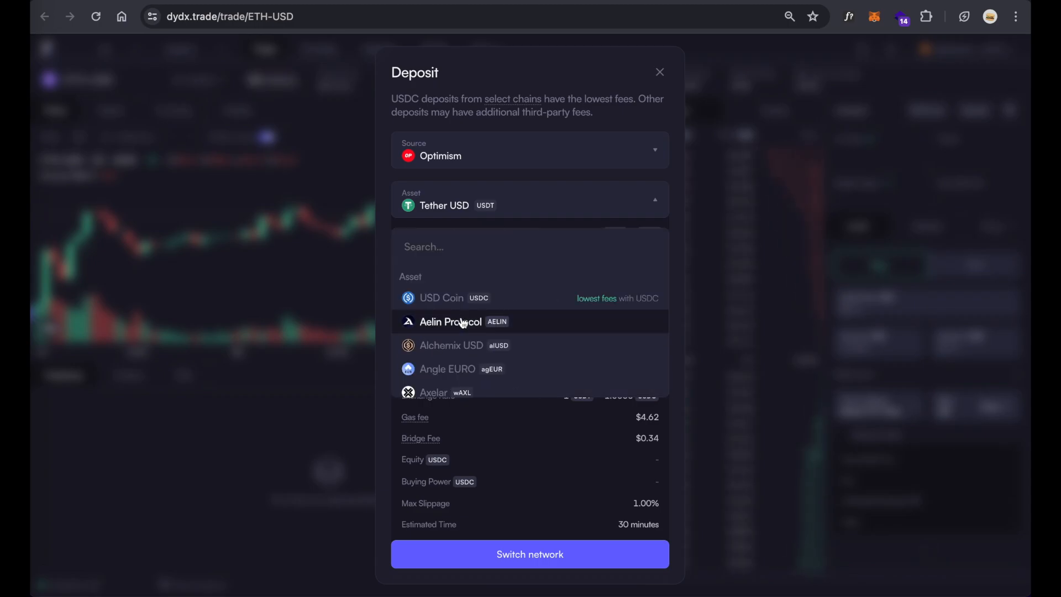
pyautogui.scroll(-3, 476, 342)
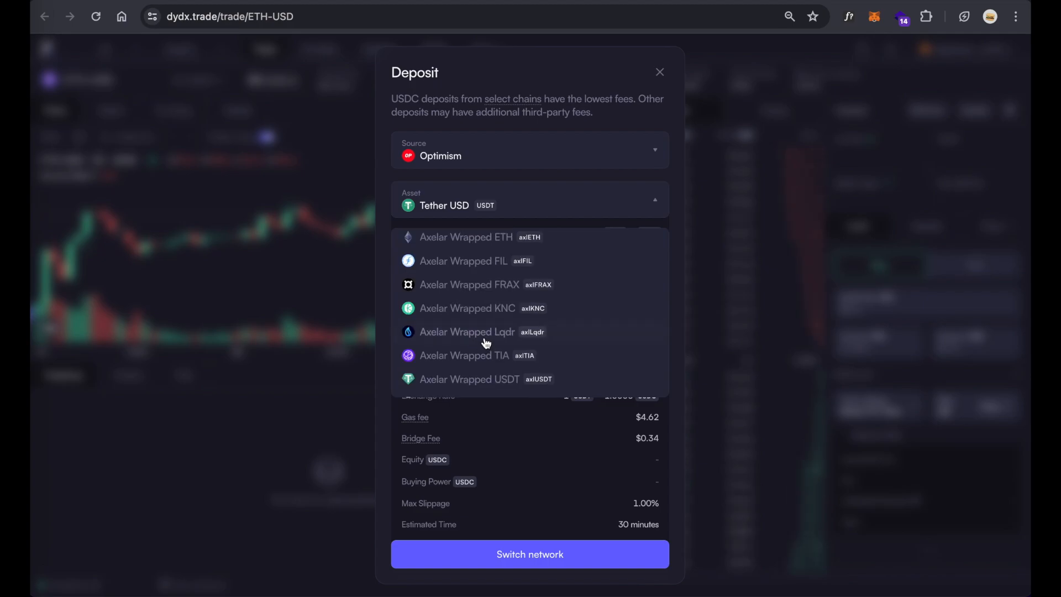
pyautogui.scroll(-5, 489, 337)
pyautogui.click(580, 203)
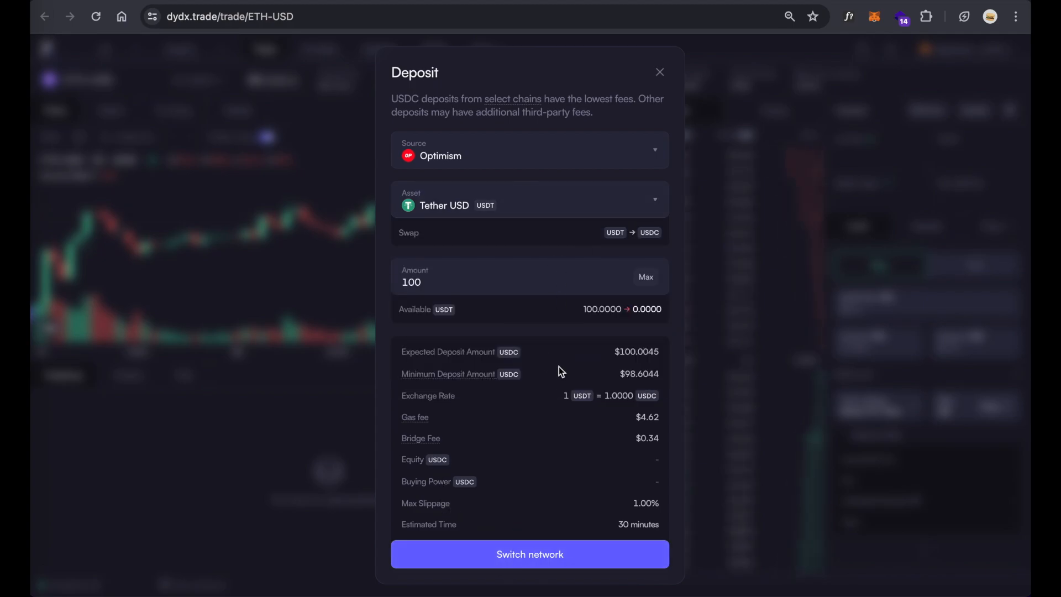
# Switch the MetaMask wallet's network to Optimism and close the wallet
pyautogui.click(872, 17)
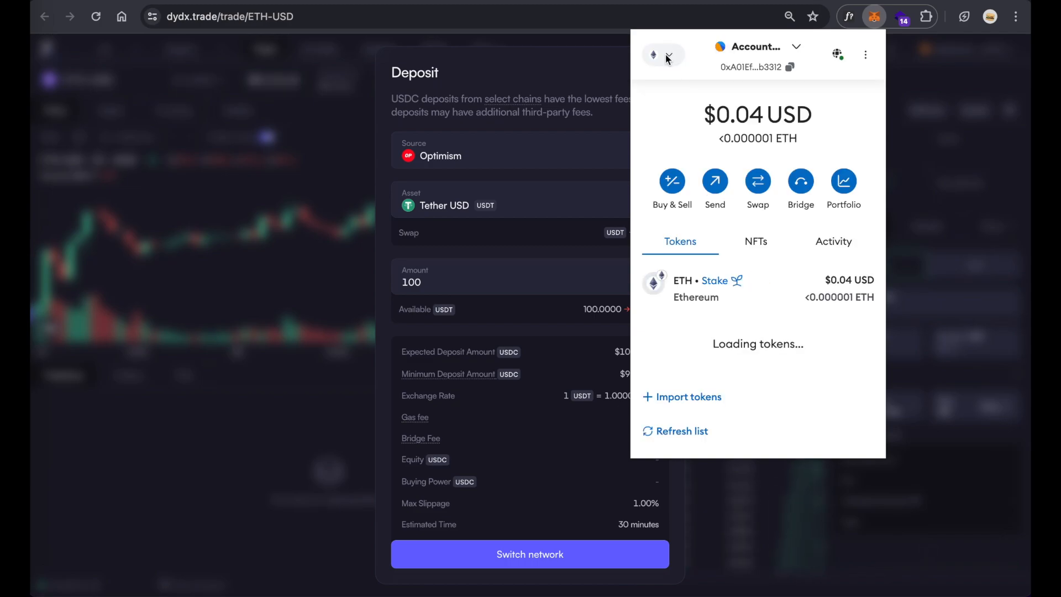
pyautogui.click(663, 52)
pyautogui.scroll(-3, 726, 193)
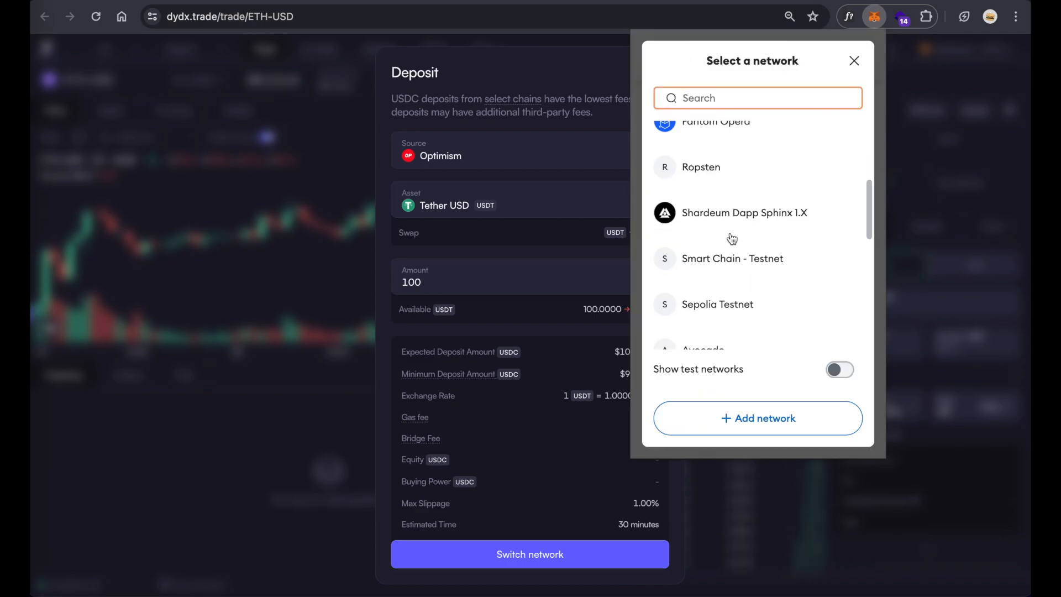
pyautogui.scroll(-2, 730, 253)
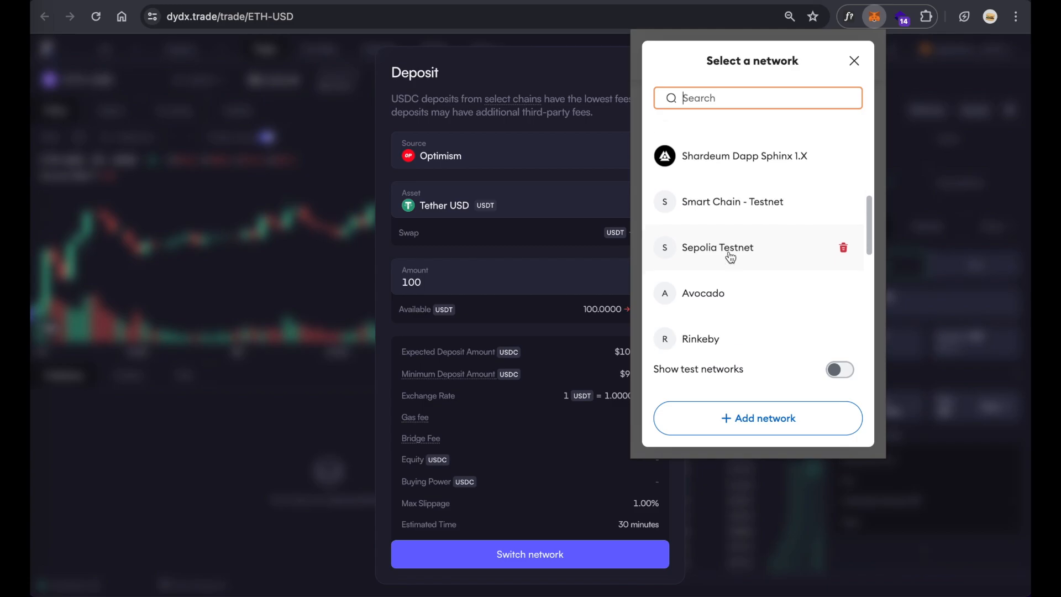
pyautogui.scroll(-5, 729, 265)
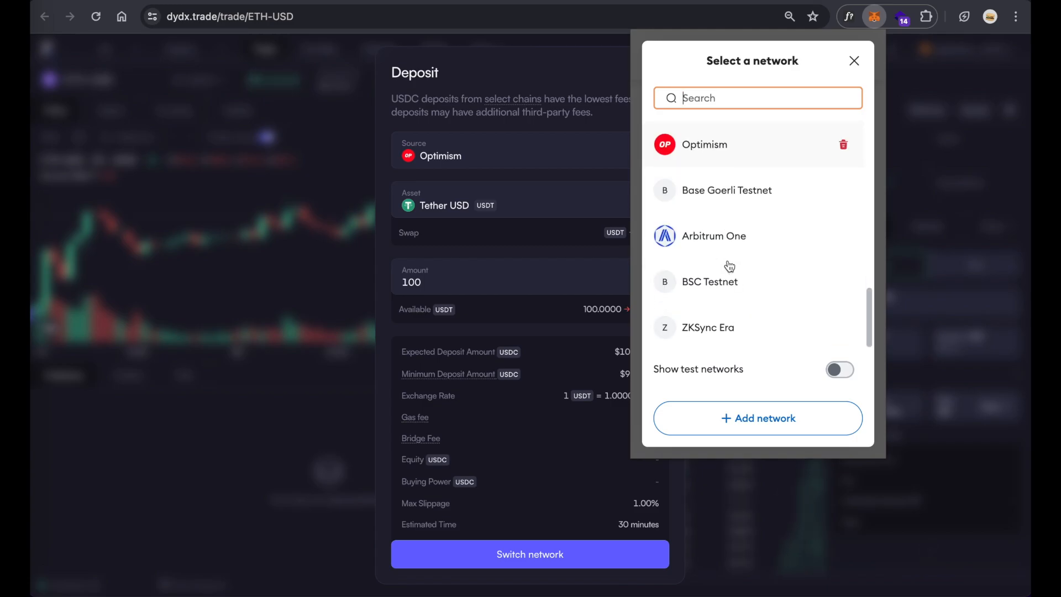
pyautogui.scroll(1, 725, 257)
pyautogui.click(695, 205)
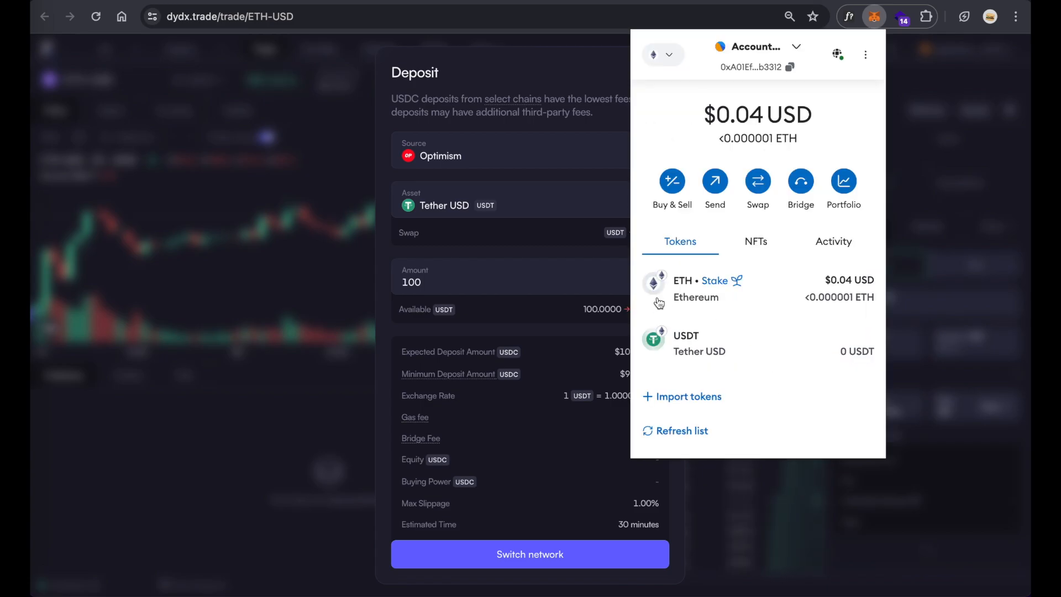
pyautogui.click(579, 81)
# Submit the 100 USDT deposit, approving a 100 USDT spending cap and confirming the transaction in MetaMask
pyautogui.click(511, 562)
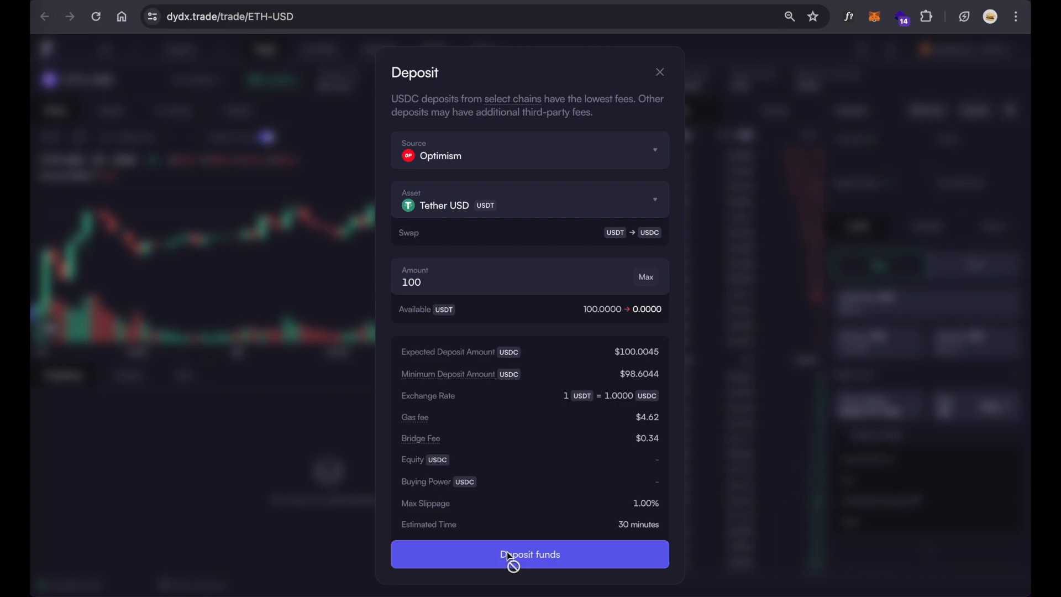
pyautogui.moveTo(808, 47); pyautogui.dragTo(797, 90)
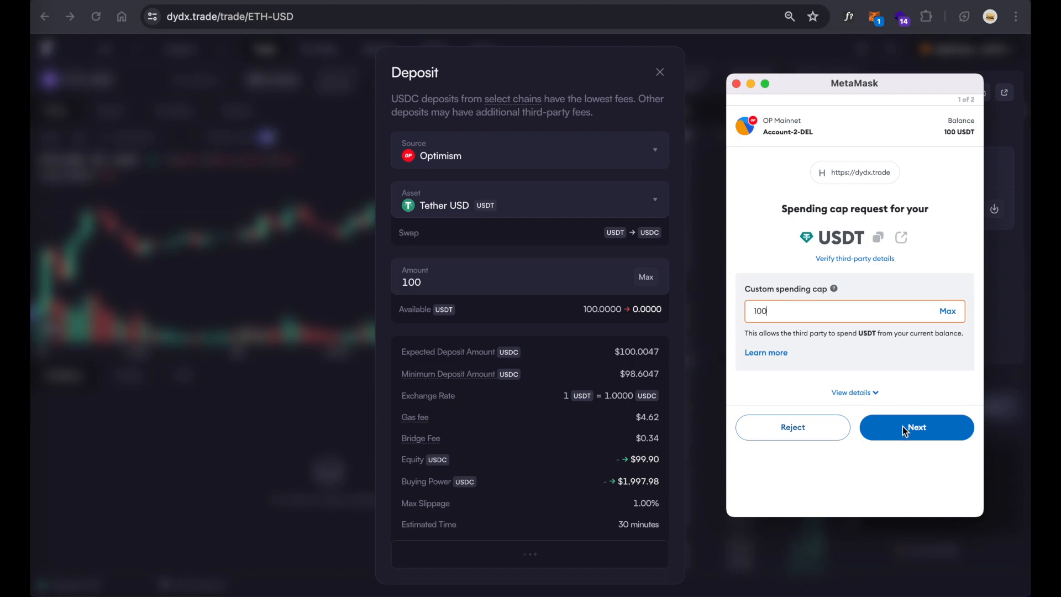
pyautogui.press('Return')
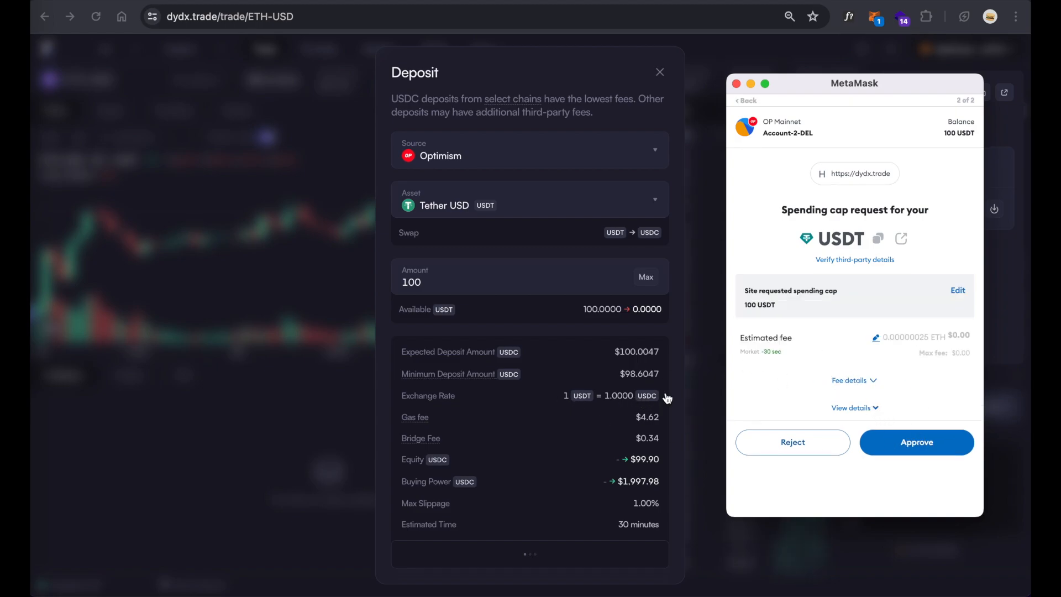
pyautogui.click(926, 449)
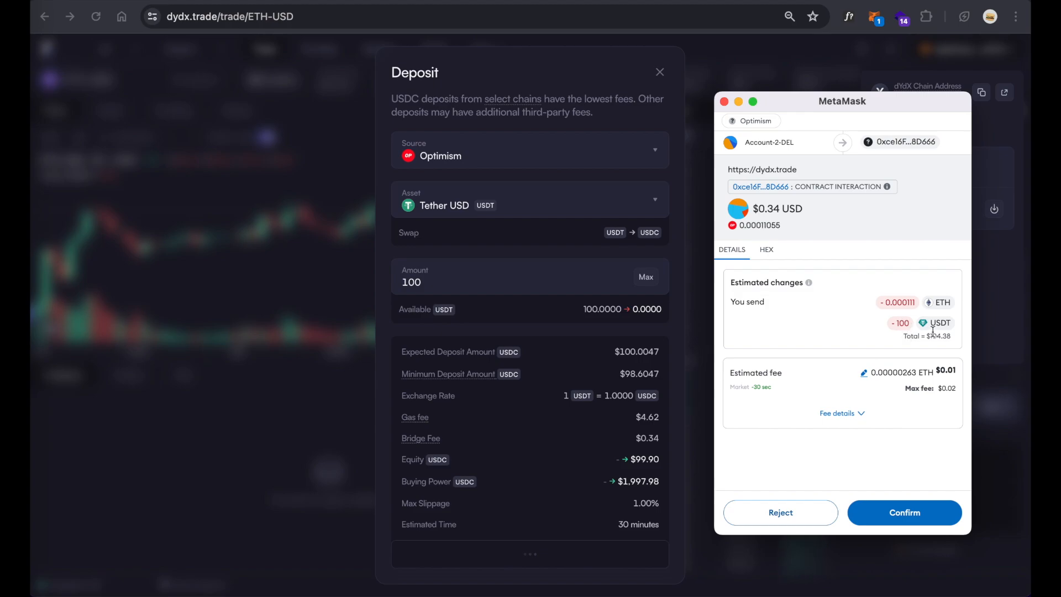
pyautogui.click(920, 511)
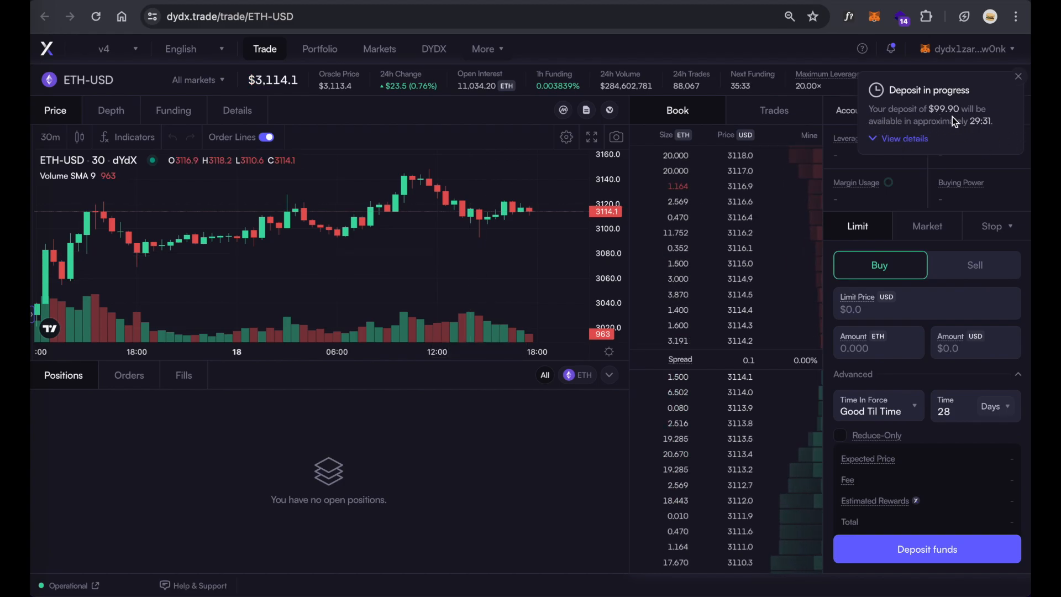
# Review the stages in the deposit progress details and collapse them again
pyautogui.click(968, 138)
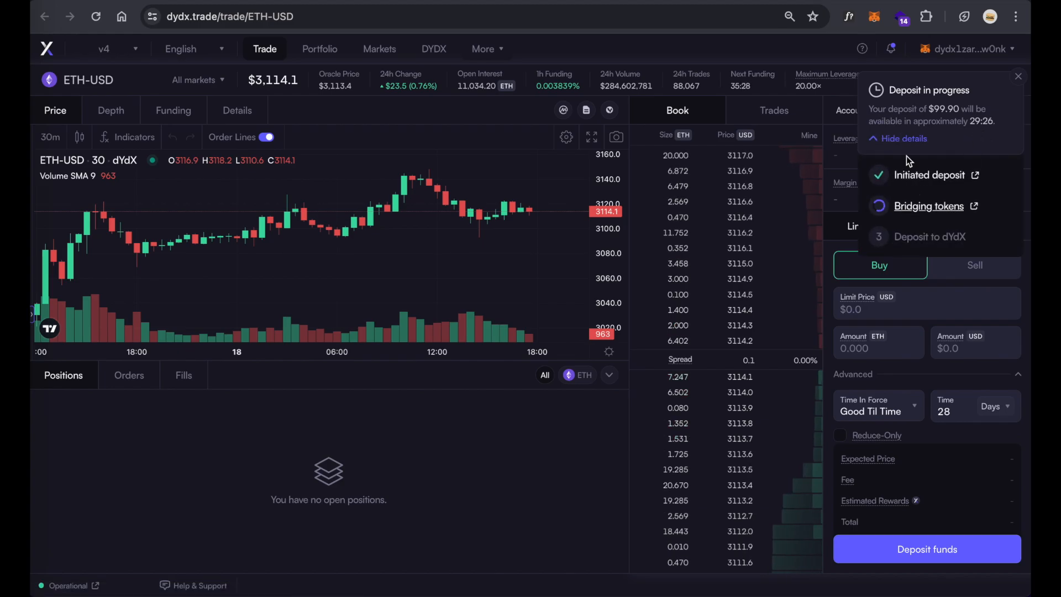
pyautogui.click(909, 139)
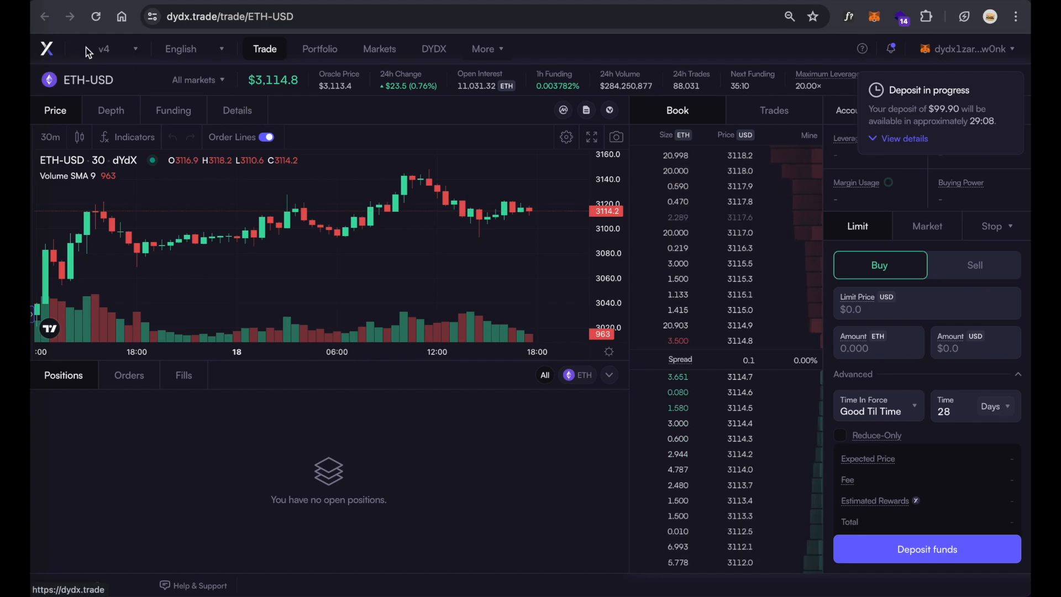
# Check which exchange versions are offered, and open the list of interface languages
pyautogui.click(115, 51)
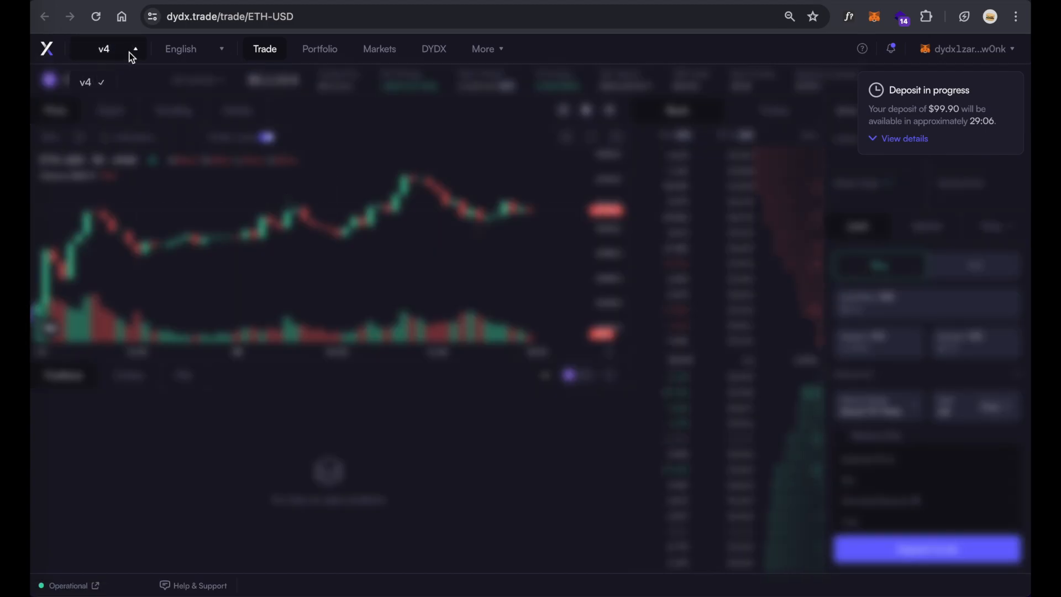
pyautogui.click(132, 56)
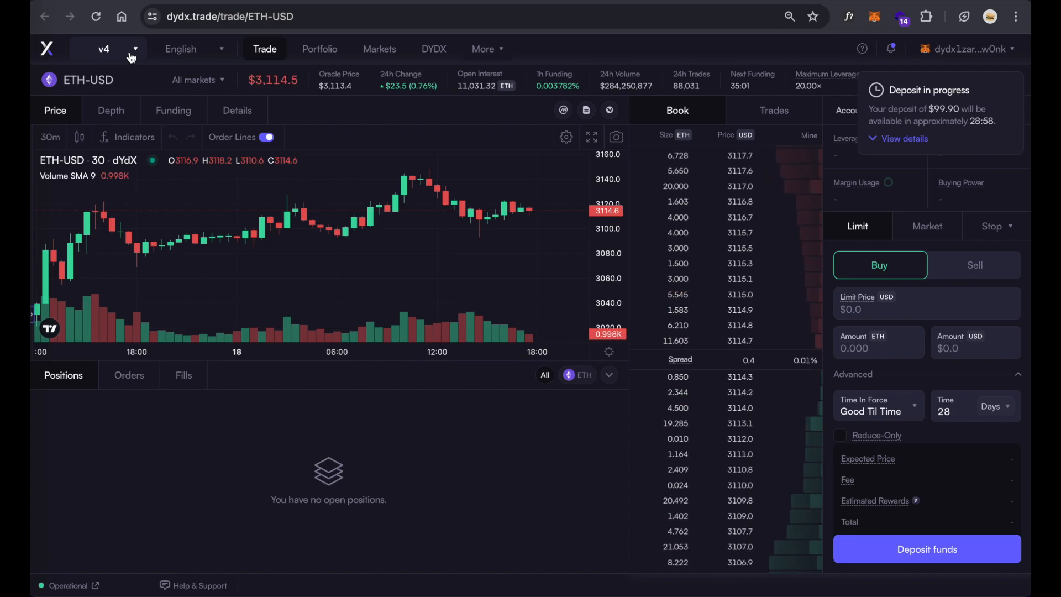
pyautogui.click(201, 52)
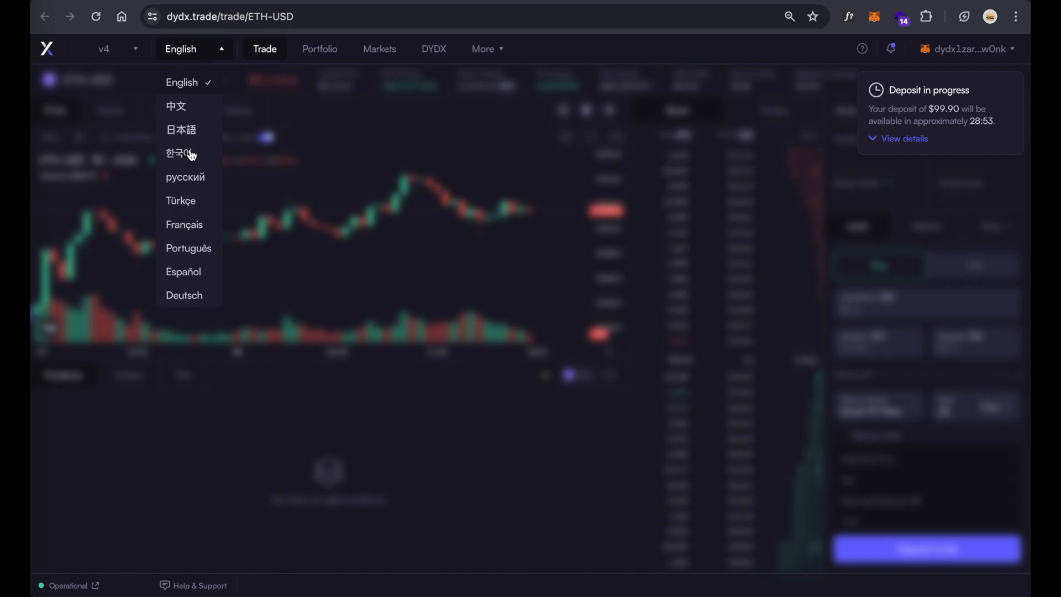
# Close the language list and review the portfolio's overview, positions, orders, fees and history pages
pyautogui.click(264, 183)
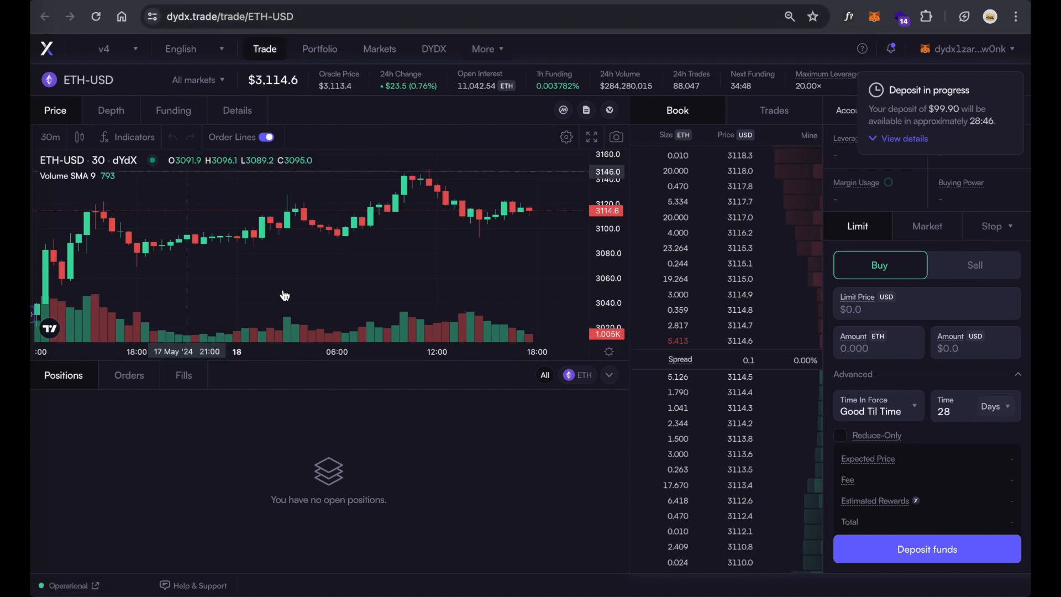
pyautogui.click(319, 58)
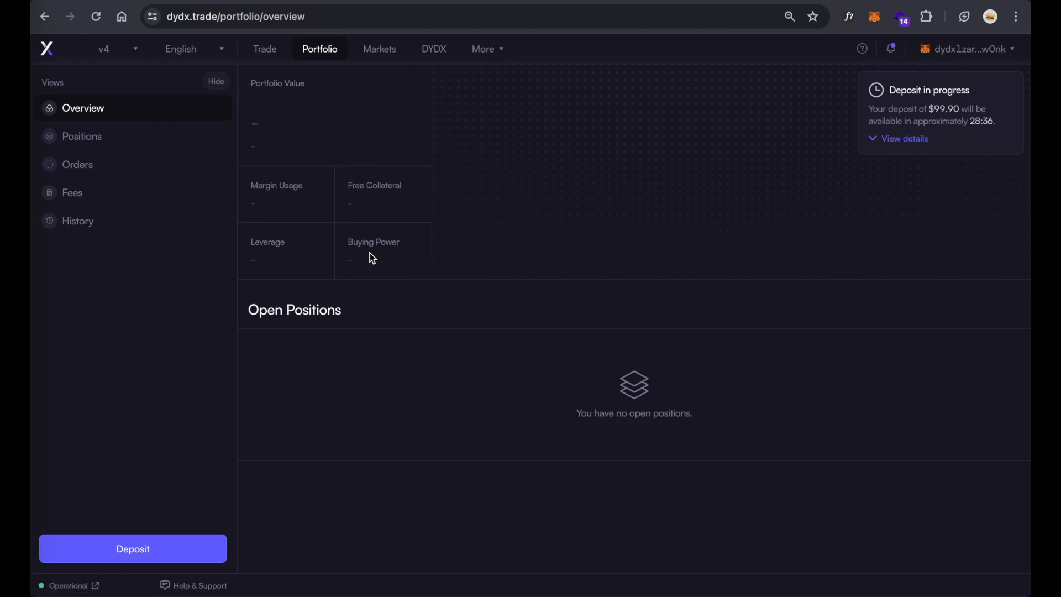
pyautogui.click(78, 138)
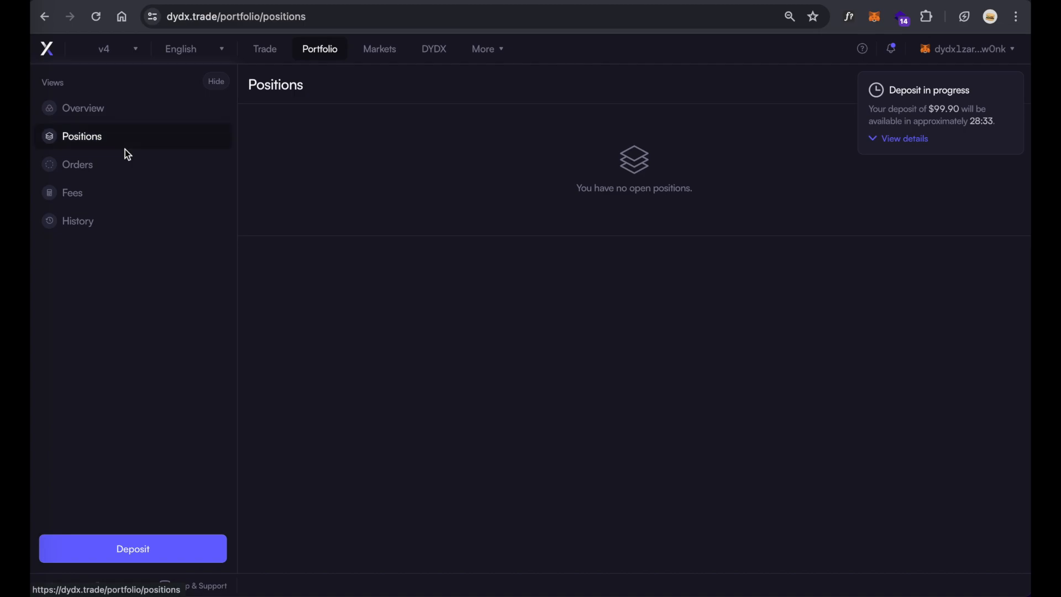
pyautogui.click(96, 164)
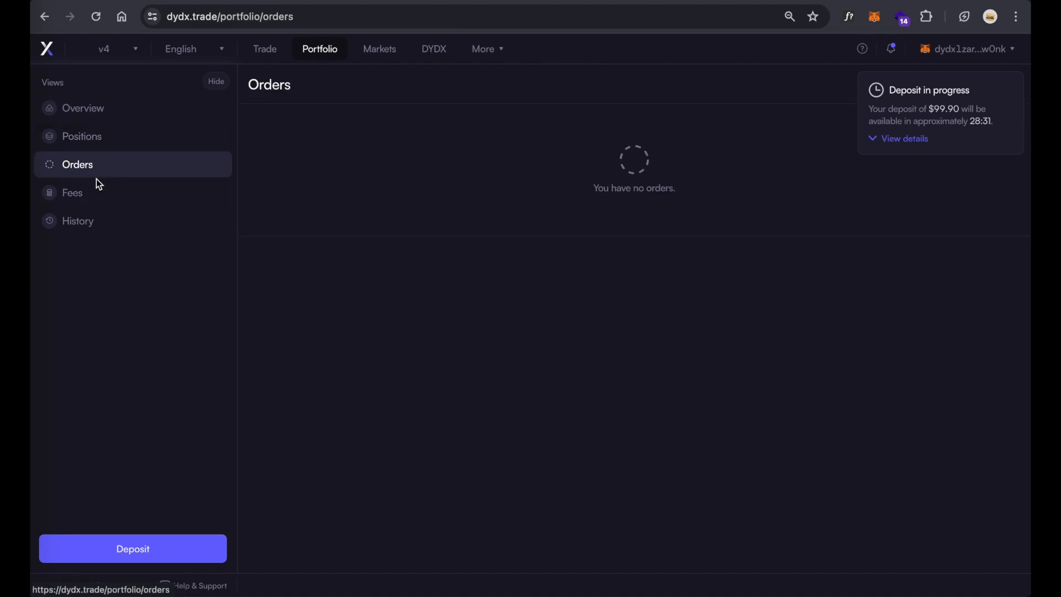
pyautogui.click(96, 195)
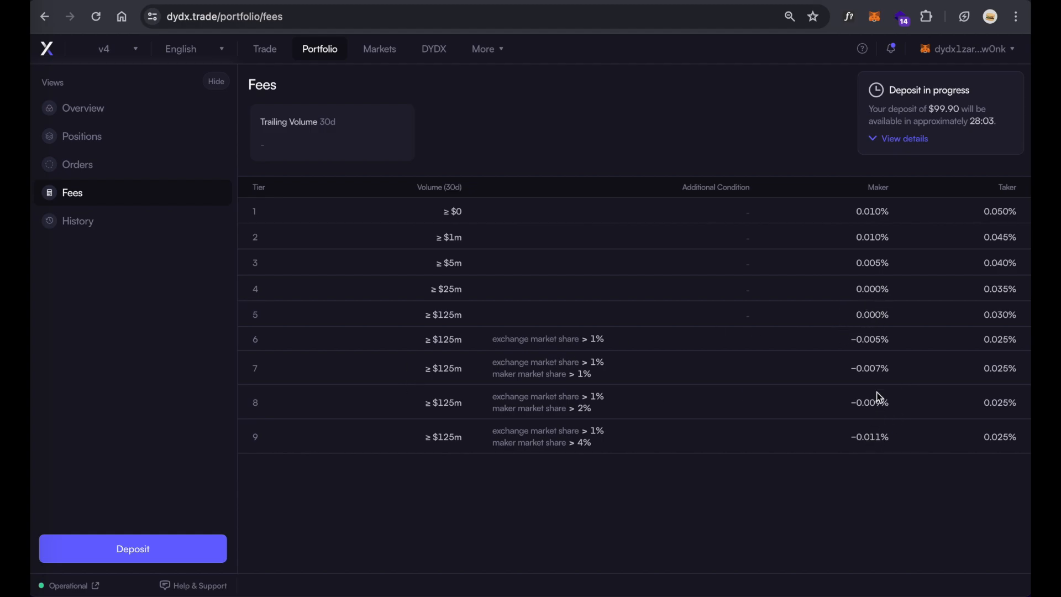
pyautogui.click(114, 228)
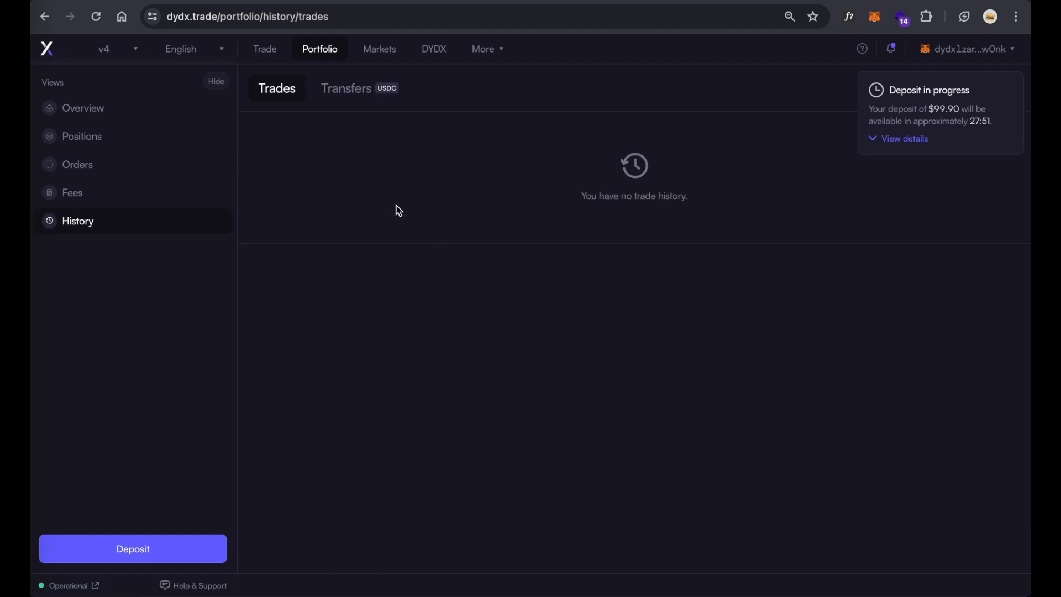
# Browse the full list on the Markets page and compare the 24-hour biggest losers with the gainers
pyautogui.click(380, 50)
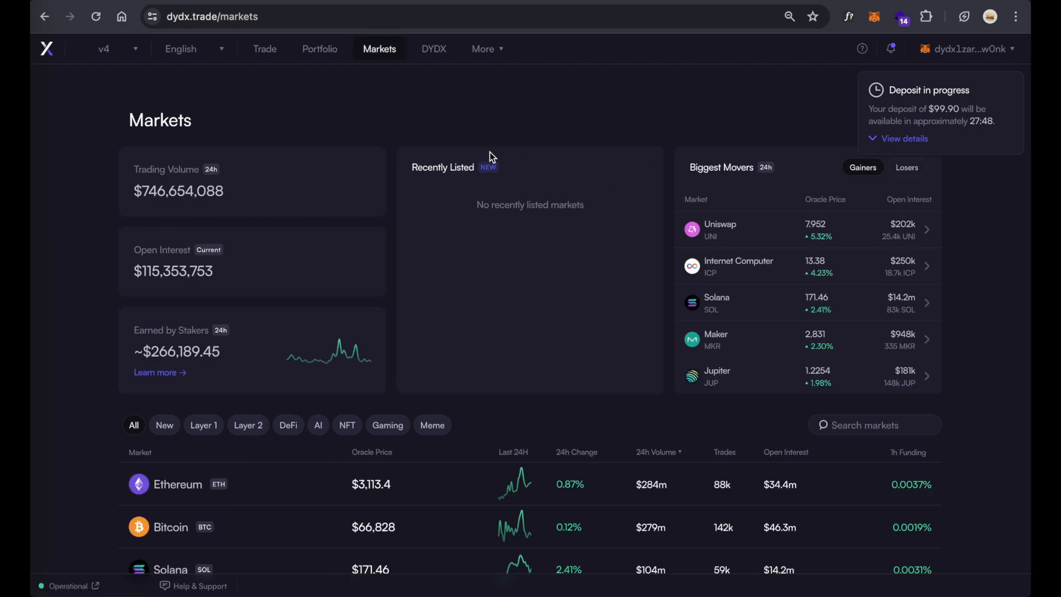
pyautogui.scroll(-5, 343, 165)
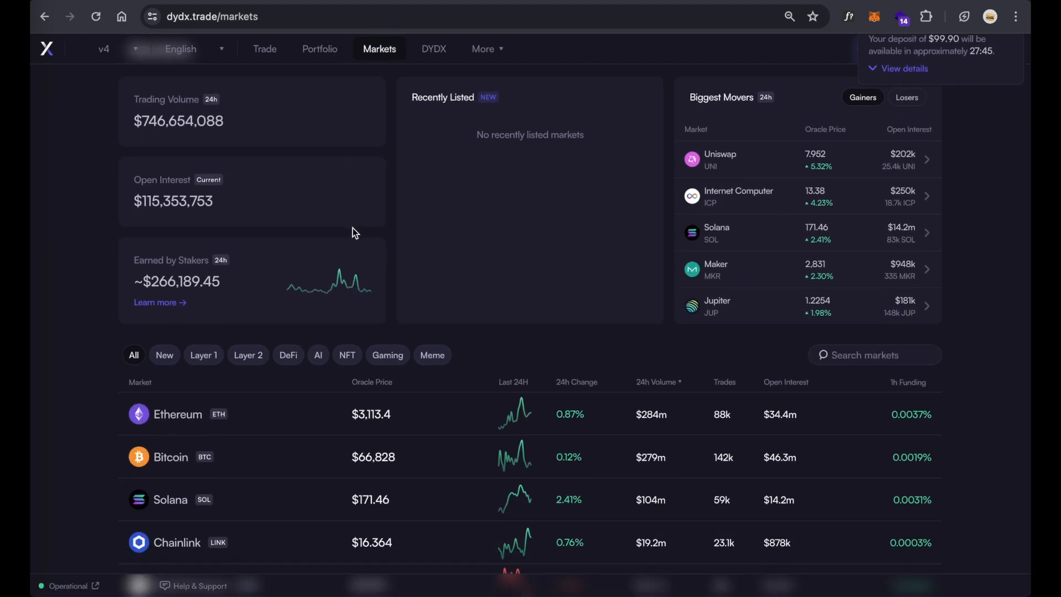
pyautogui.scroll(-5, 330, 270)
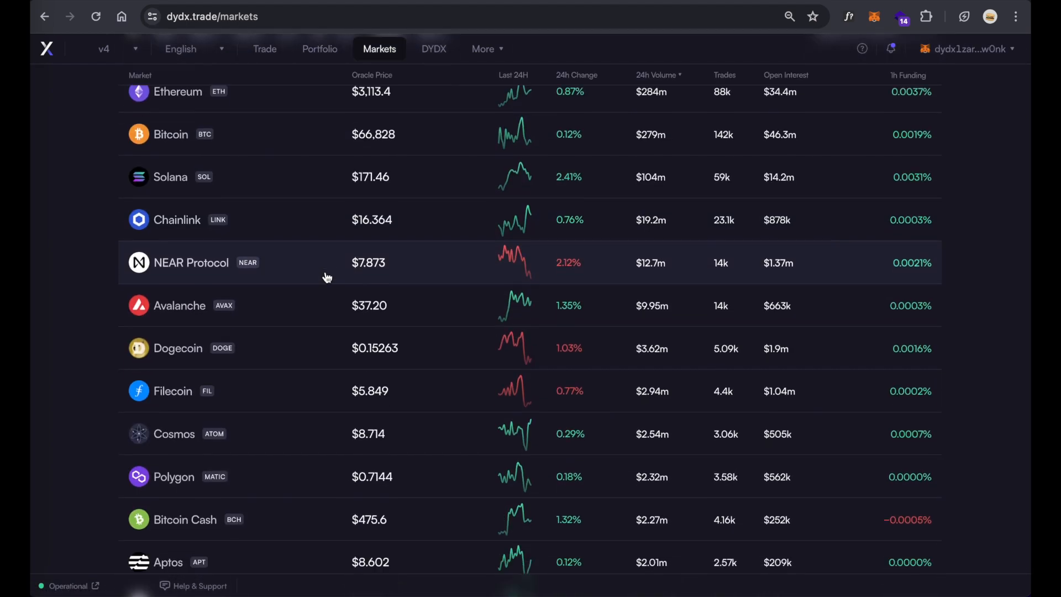
pyautogui.scroll(-8, 326, 361)
pyautogui.scroll(18, 342, 398)
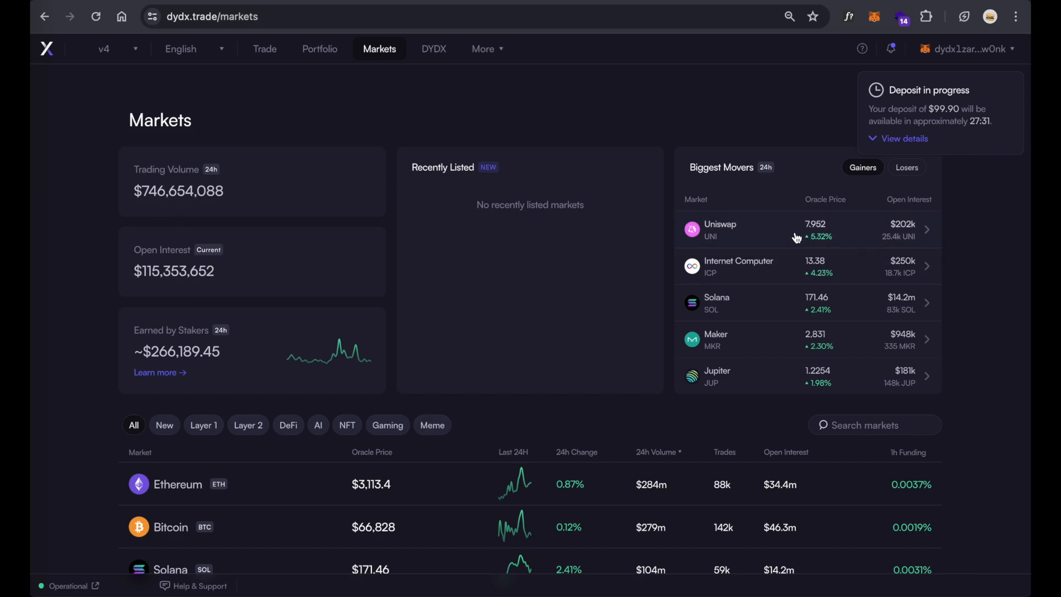
pyautogui.click(907, 168)
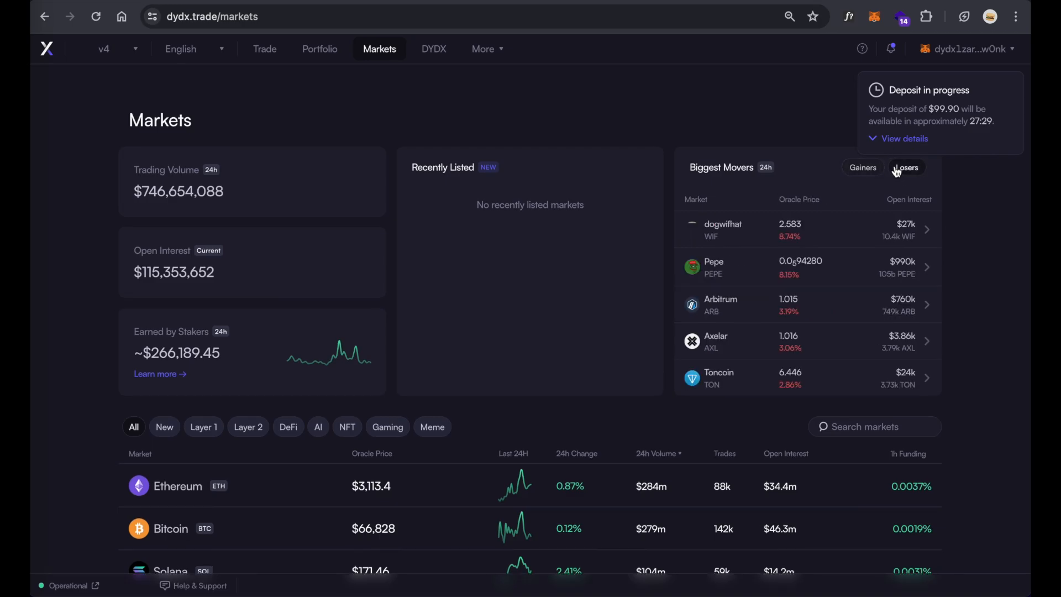
pyautogui.click(863, 168)
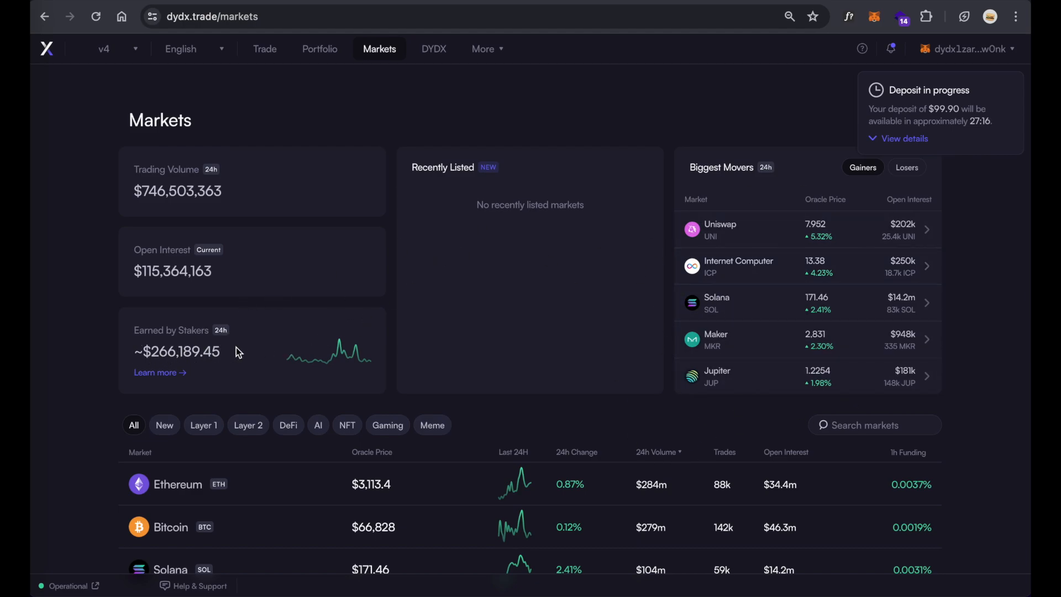
# Try the Layer 2, New and Layer 1 category filters on the market list
pyautogui.scroll(-3, 246, 353)
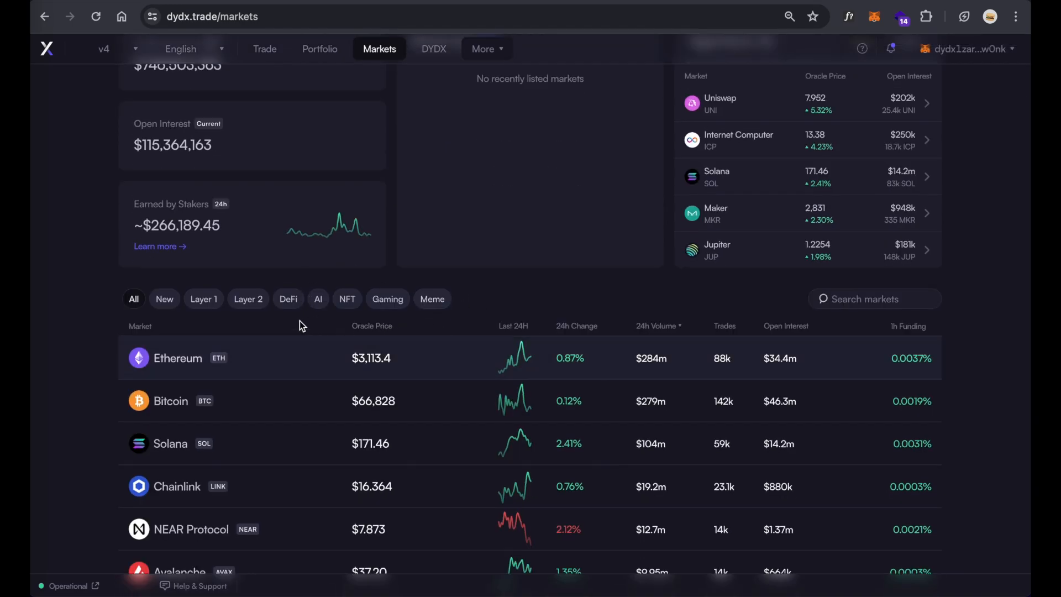
pyautogui.click(247, 302)
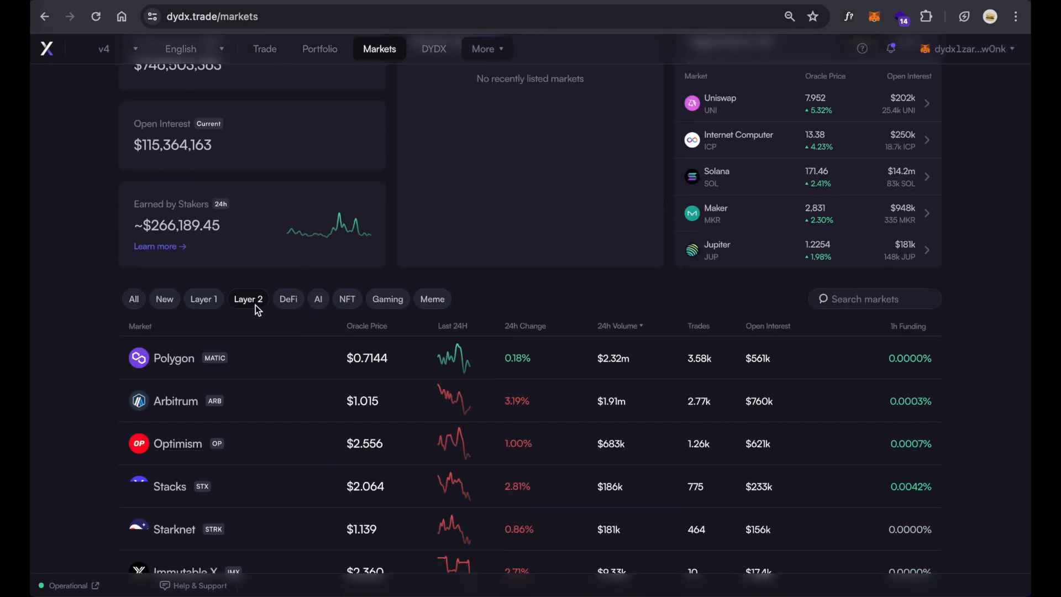
pyautogui.click(199, 301)
pyautogui.click(167, 306)
pyautogui.click(199, 339)
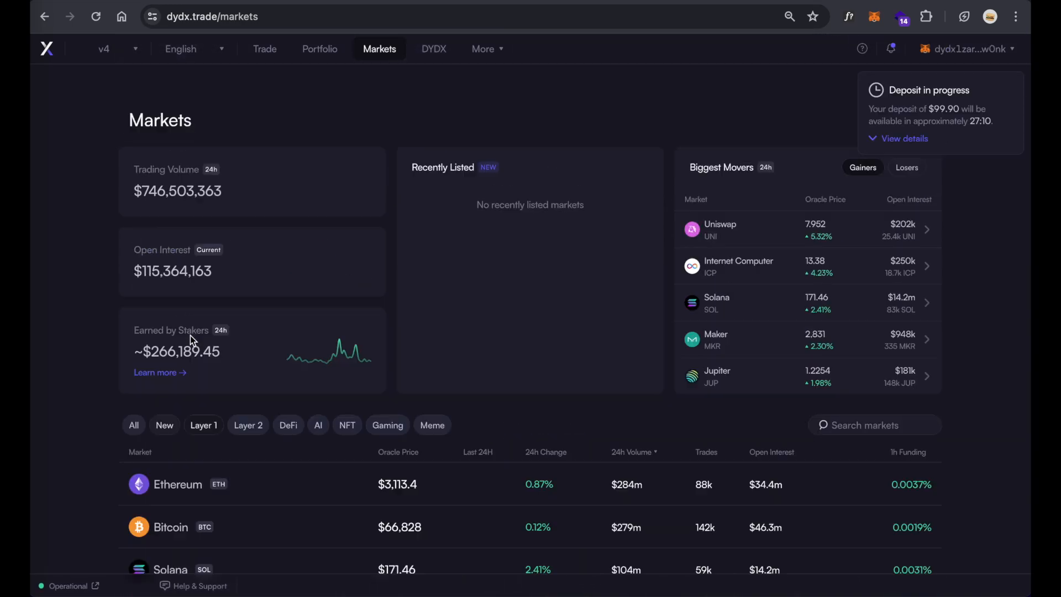
pyautogui.scroll(-5, 257, 428)
pyautogui.scroll(5, 257, 432)
# Filter the market list to Layer 2 and examine the 1h funding rates of its tokens
pyautogui.click(249, 425)
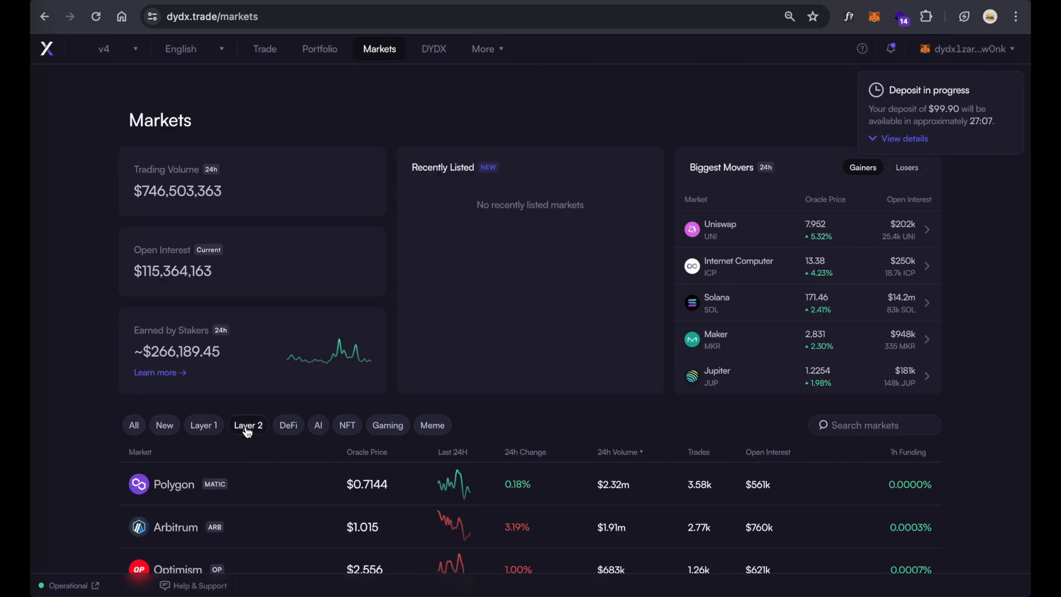
pyautogui.scroll(-1, 253, 427)
pyautogui.scroll(-3, 389, 452)
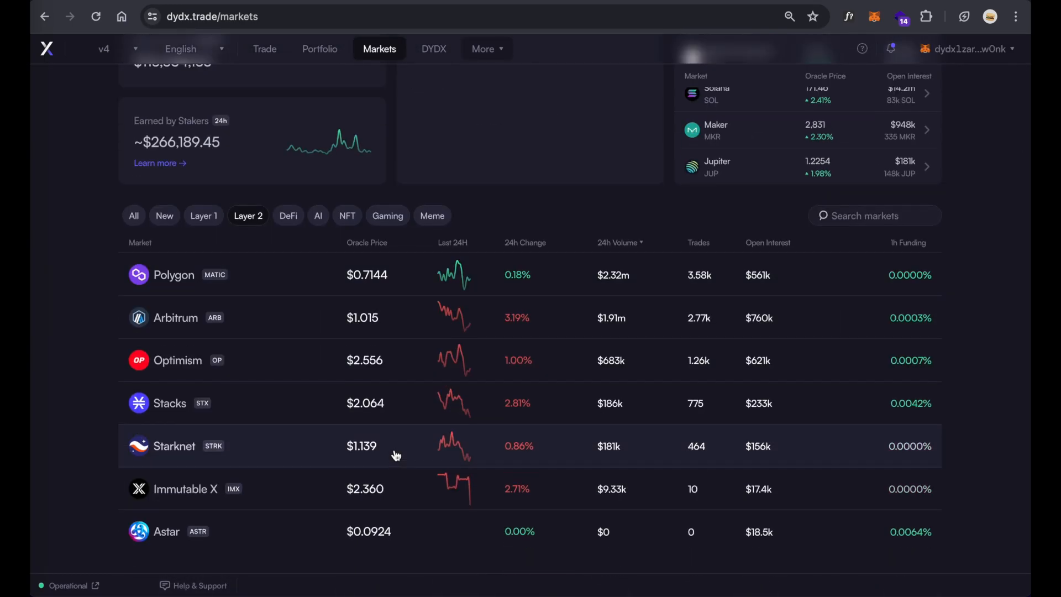
pyautogui.scroll(4, 396, 456)
pyautogui.scroll(-4, 899, 480)
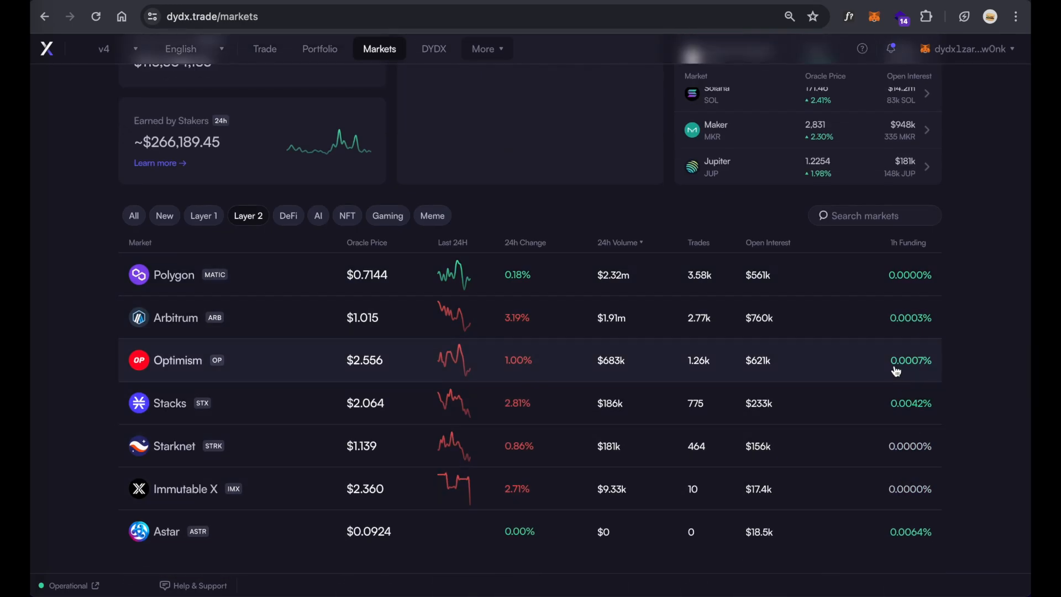
pyautogui.moveTo(924, 370)
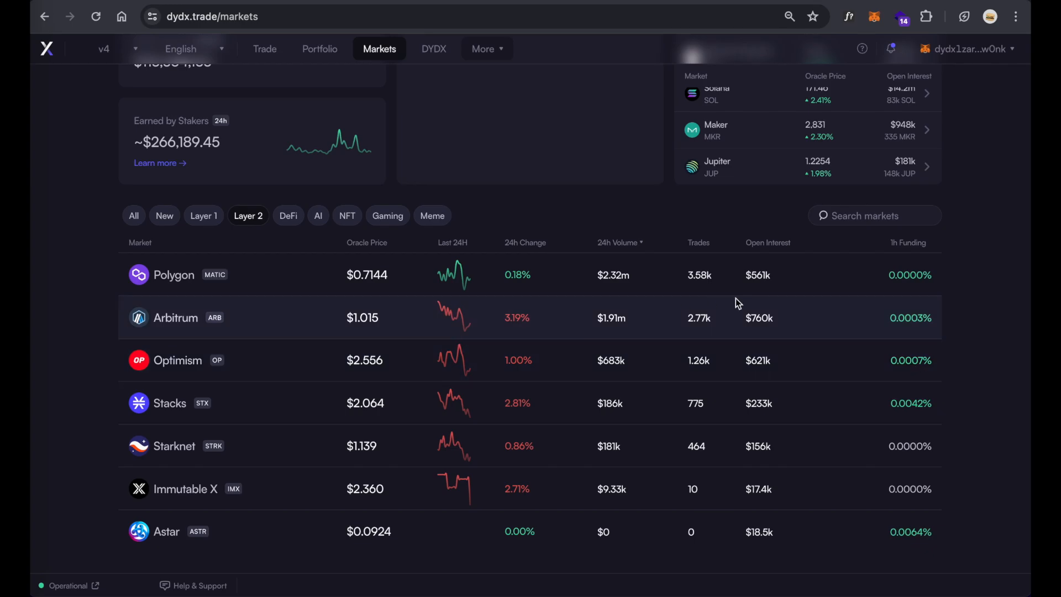
# Switch the market list between Layer 1 and Layer 2, and inspect Bitcoin's 1h funding, open interest and 24h volume under Layer 1
pyautogui.click(194, 216)
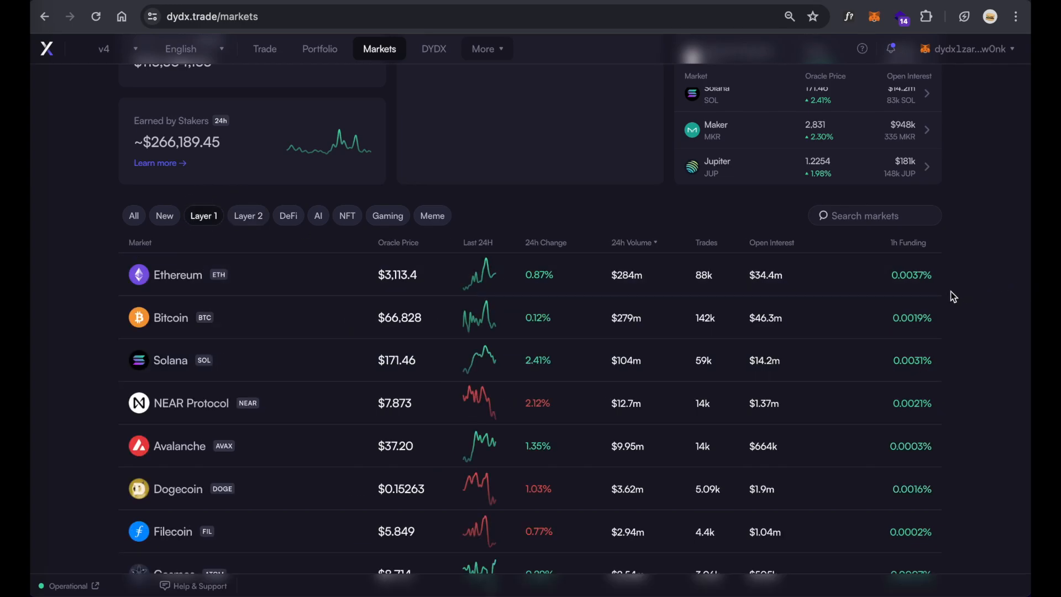
pyautogui.click(245, 217)
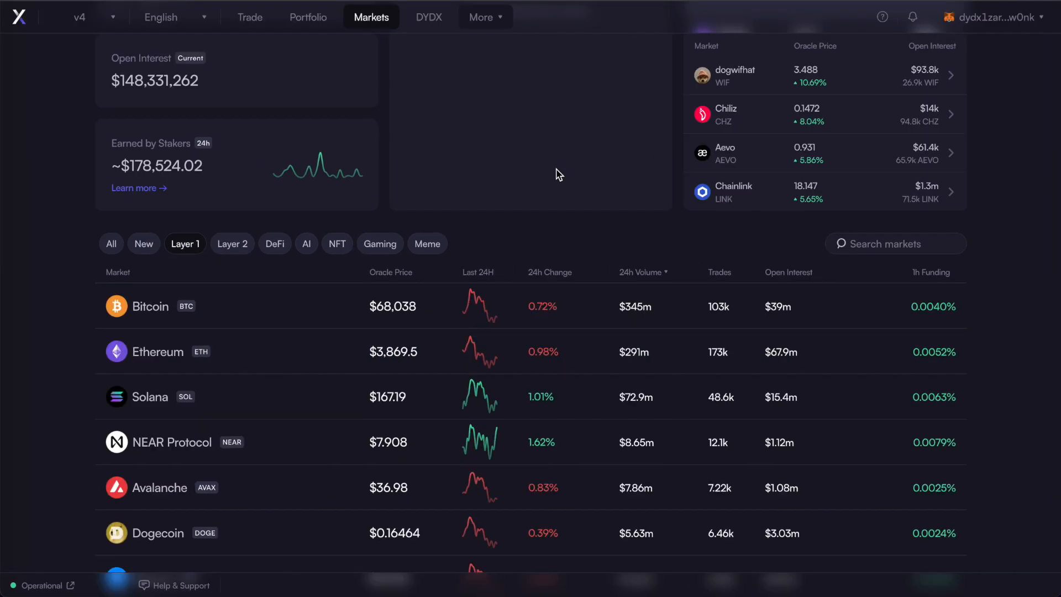
pyautogui.scroll(-1, 558, 174)
pyautogui.scroll(3, 558, 174)
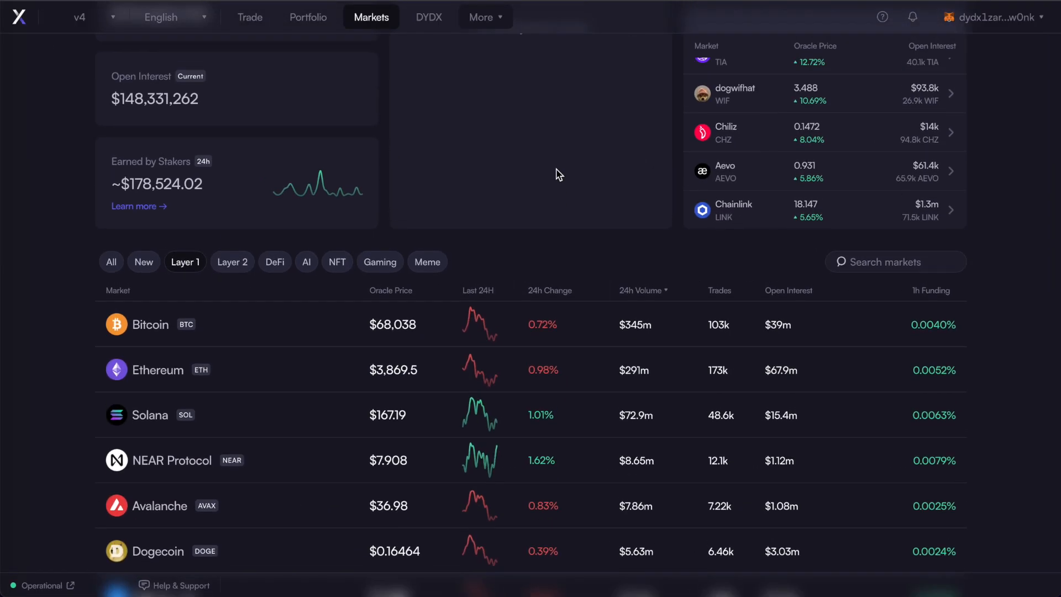
pyautogui.scroll(-1, 552, 197)
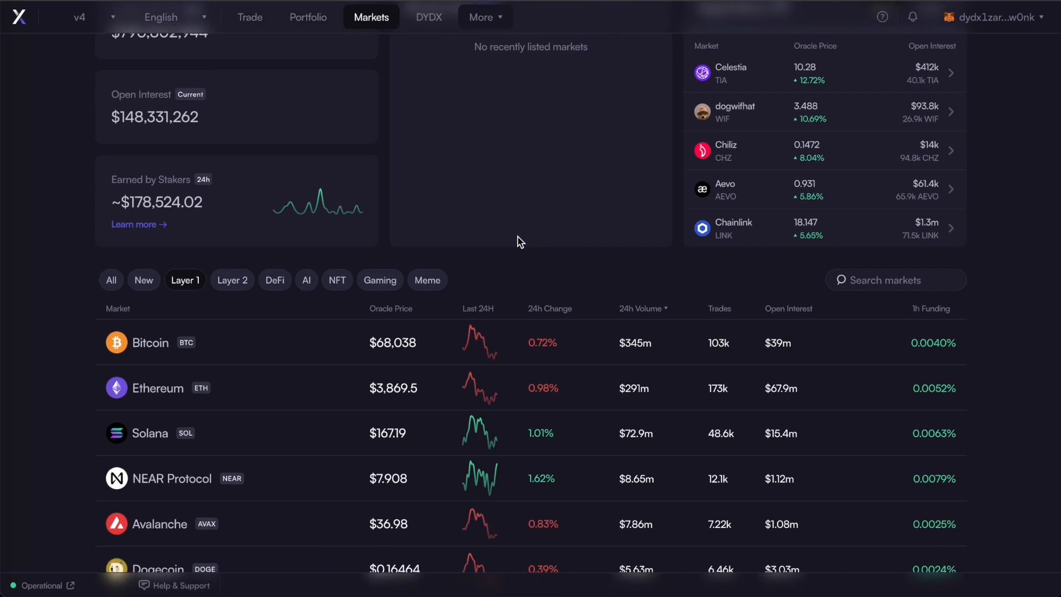
pyautogui.scroll(-1, 216, 305)
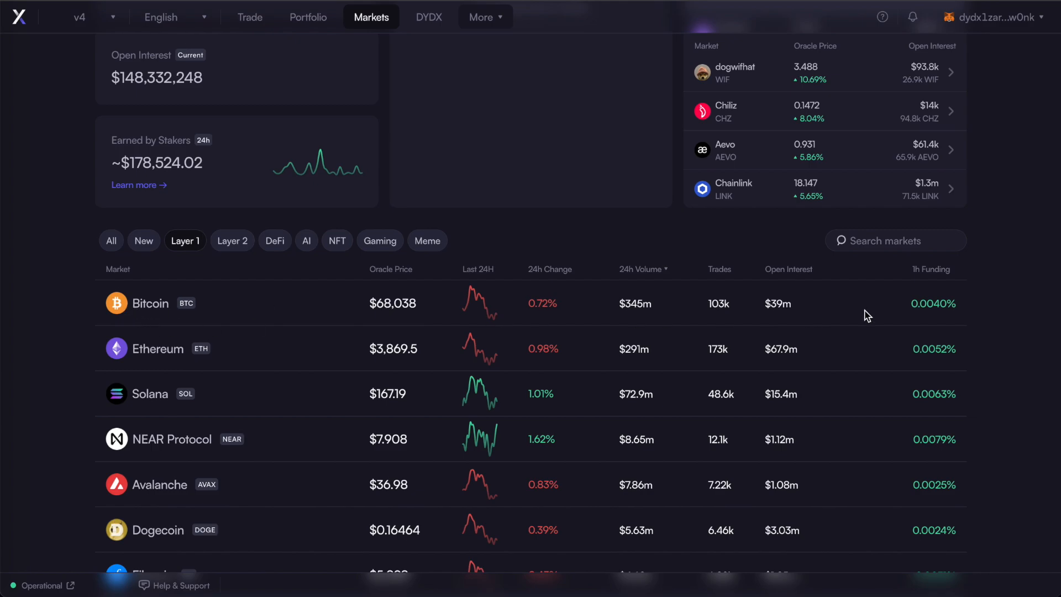
pyautogui.moveTo(937, 311)
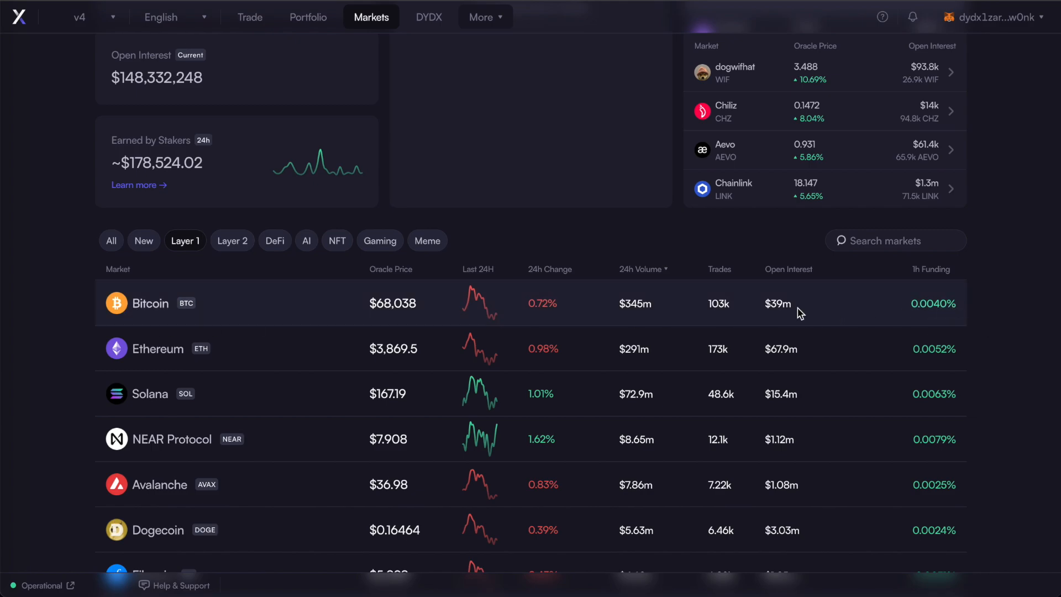
pyautogui.moveTo(641, 307)
# Calculate the hourly funding cost as 100 * 10 * 0.00004 in the Alfred launcher, and select the whole expression
pyautogui.hotkey('alt', 'space')
pyautogui.write('100 * 10 ')
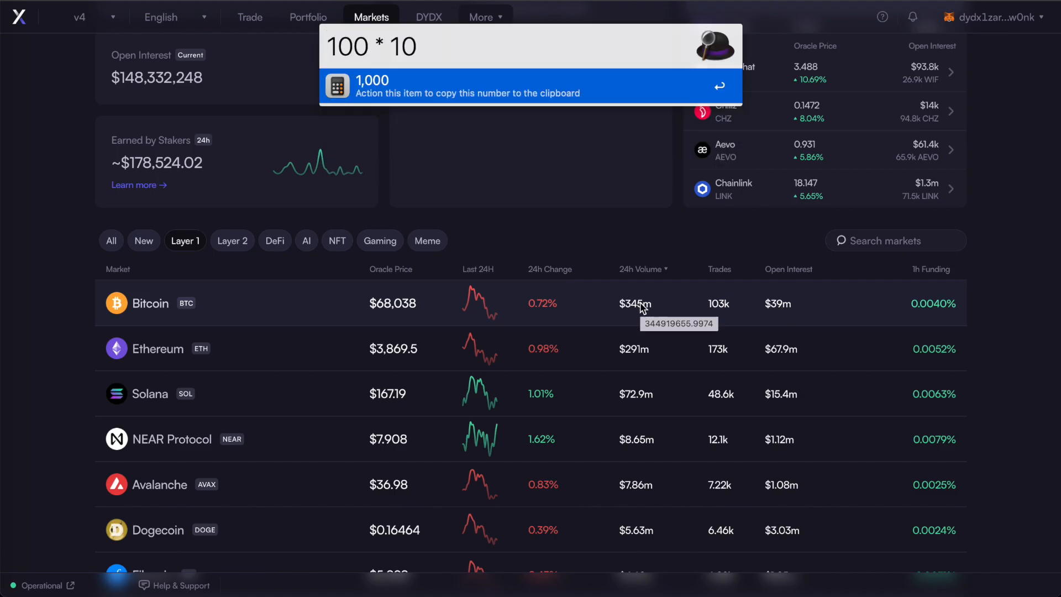
pyautogui.write('* 0.00')
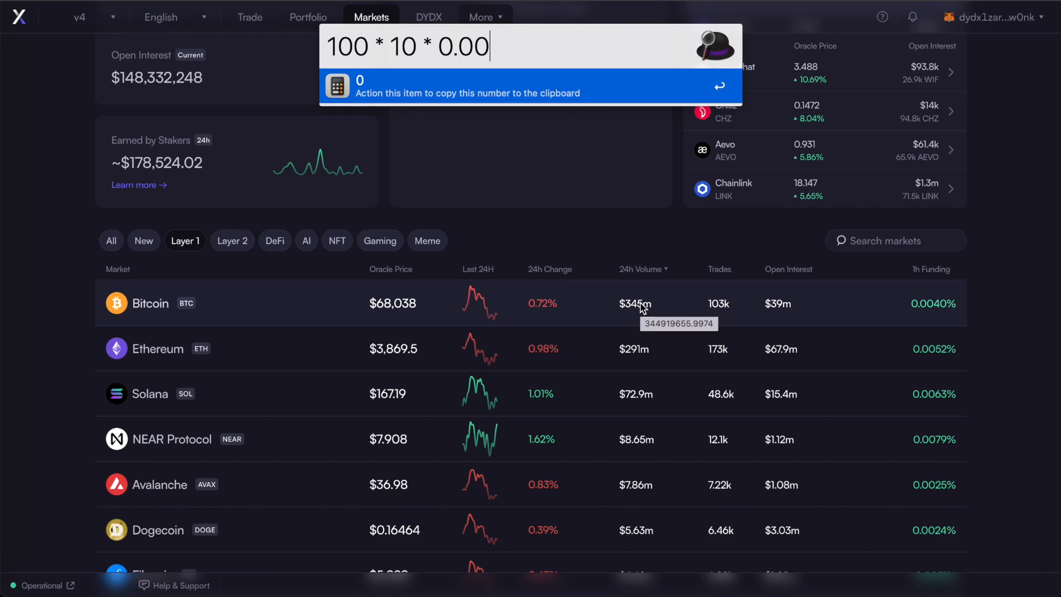
pyautogui.write('4')
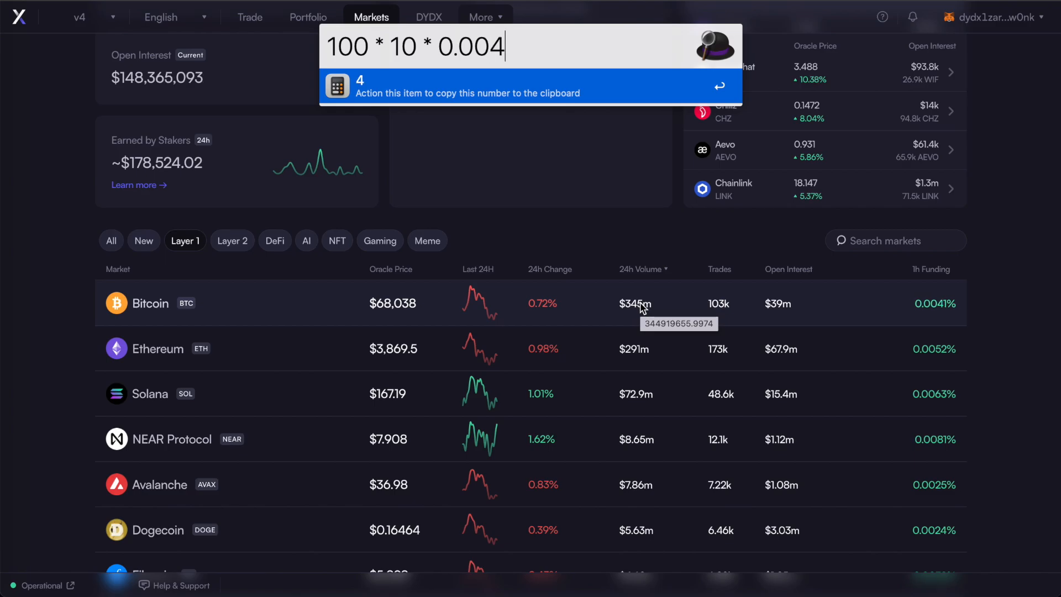
pyautogui.click(485, 54)
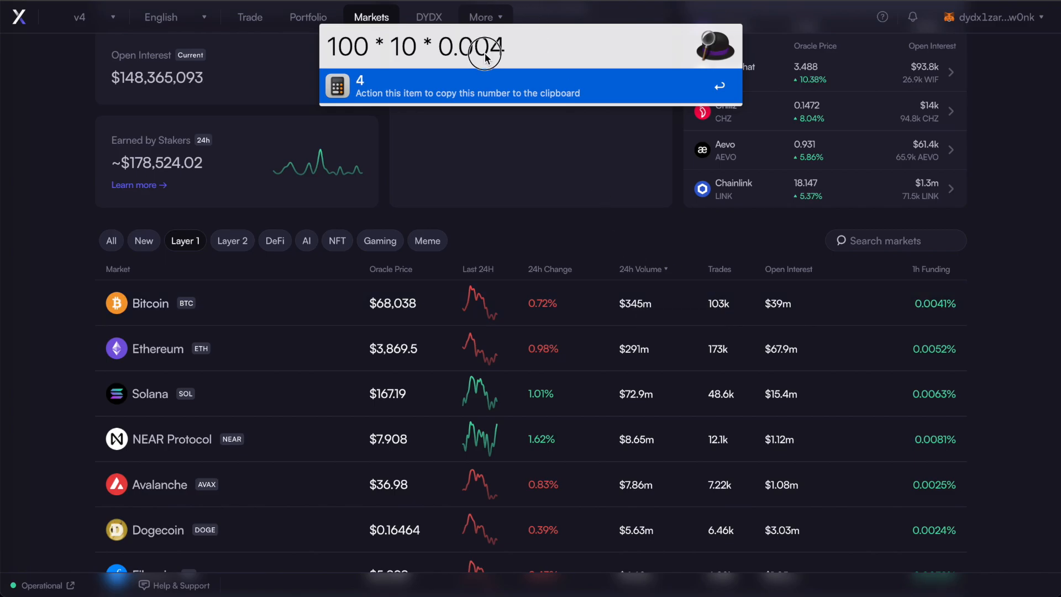
pyautogui.write('00')
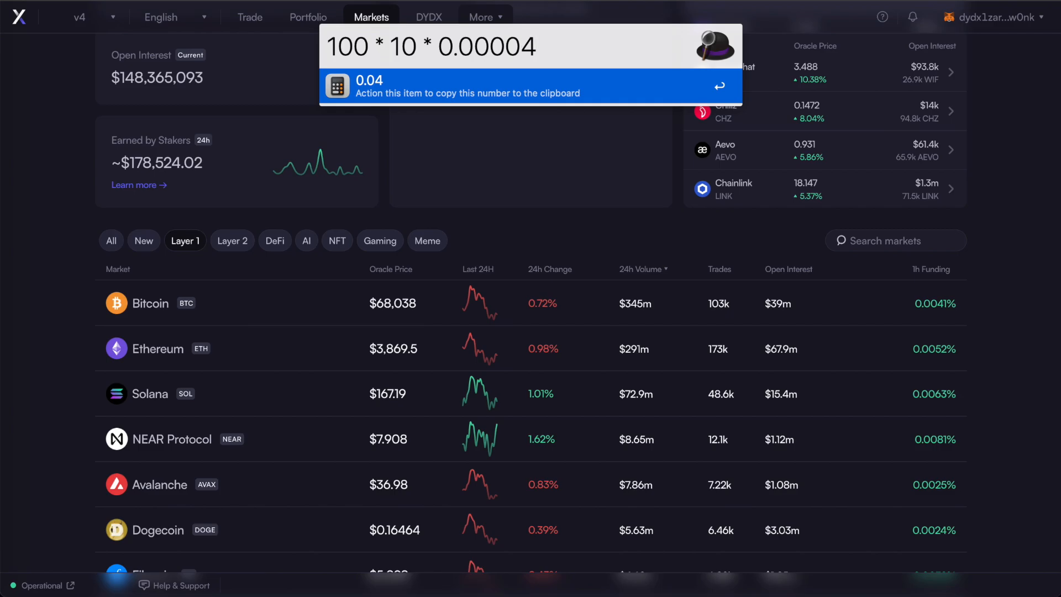
pyautogui.moveTo(440, 47); pyautogui.dragTo(576, 50)
pyautogui.click(460, 58)
pyautogui.moveTo(440, 50); pyautogui.dragTo(328, 53)
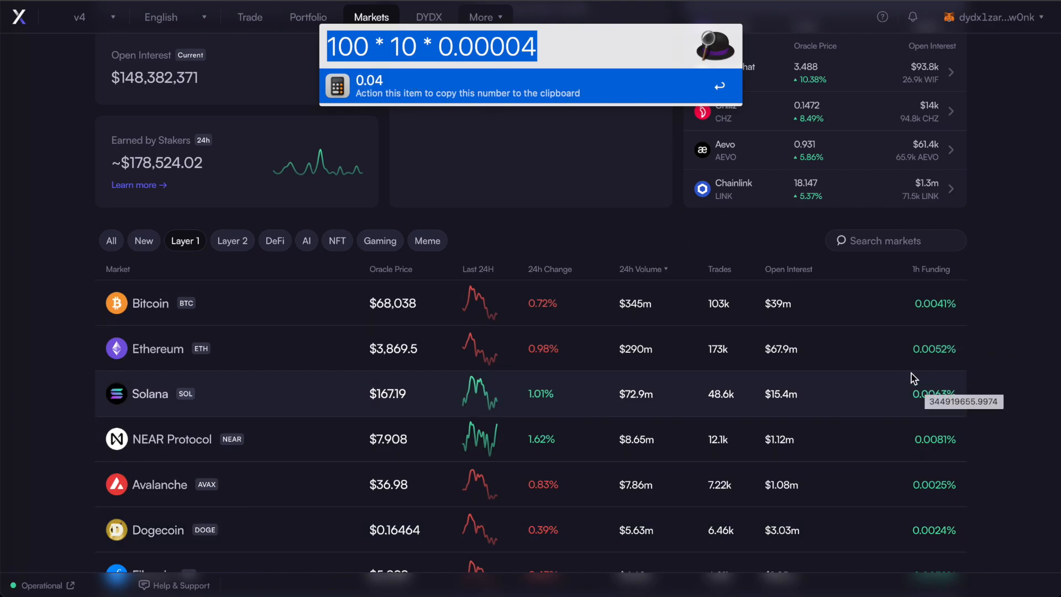
# Compare the 1h funding rates down the Layer 1 market list, including Bitcoin Cash, and return to its beginning
pyautogui.scroll(-15, 879, 360)
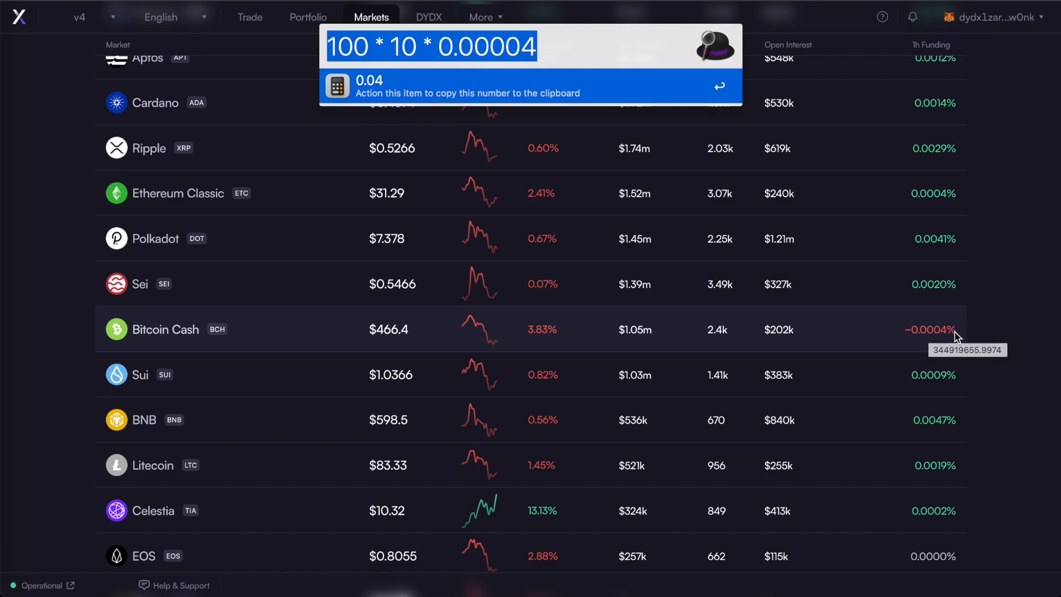
pyautogui.scroll(-2, 881, 409)
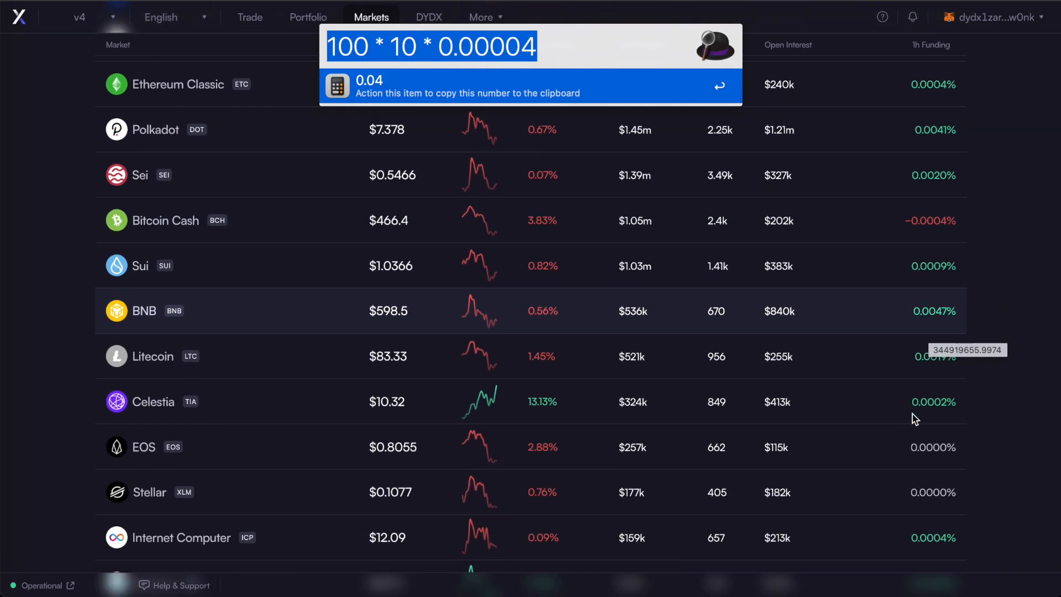
pyautogui.scroll(-2, 915, 419)
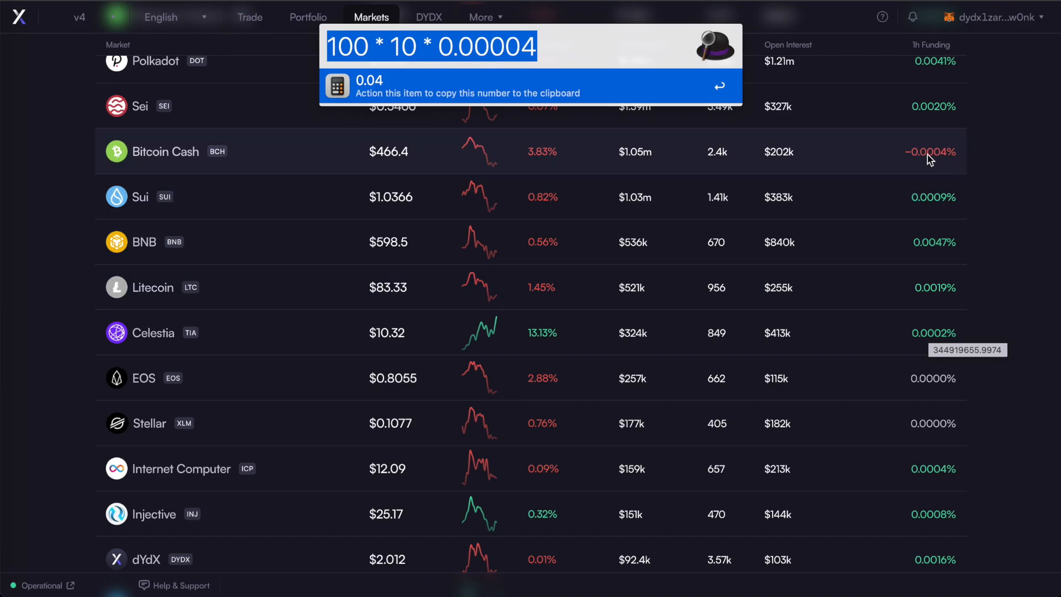
pyautogui.scroll(10, 940, 166)
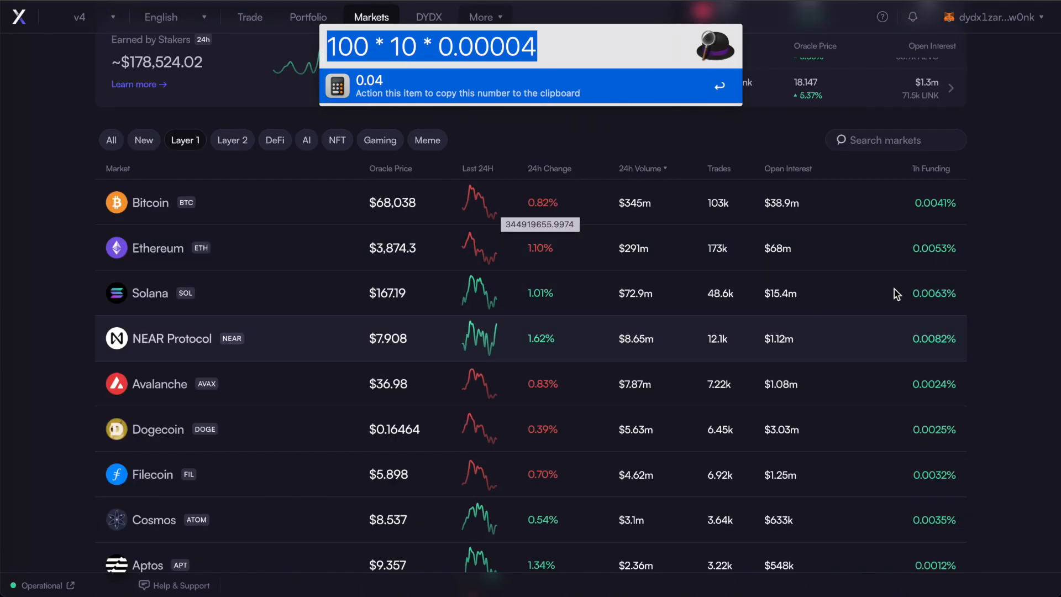
# Dismiss the Alfred calculation and compare the 1h funding rates of the Layer 1 and Layer 2 markets, ending on Layer 1
pyautogui.press('Escape')
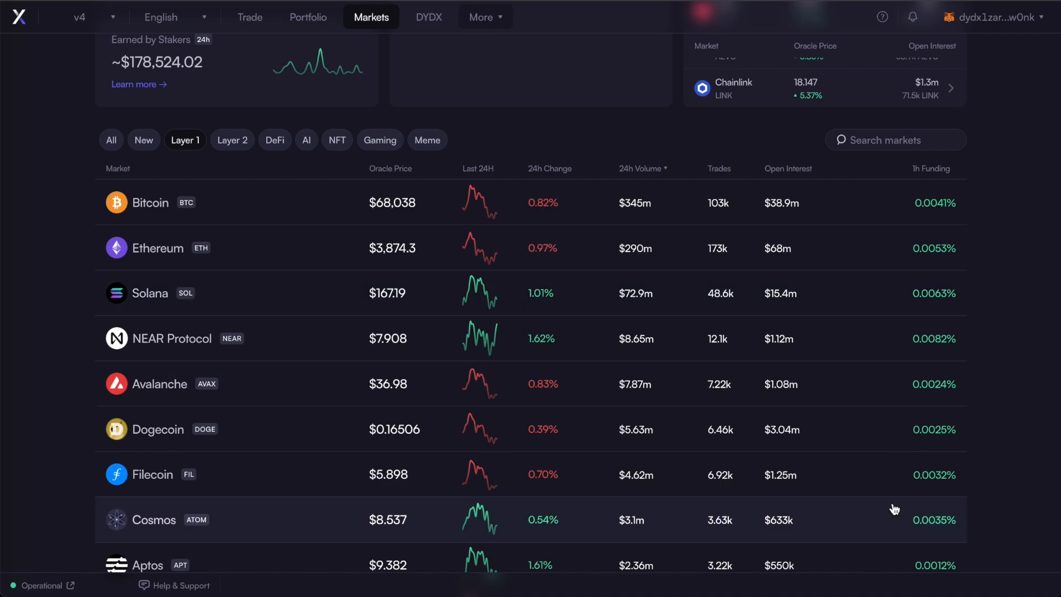
pyautogui.scroll(-3, 917, 240)
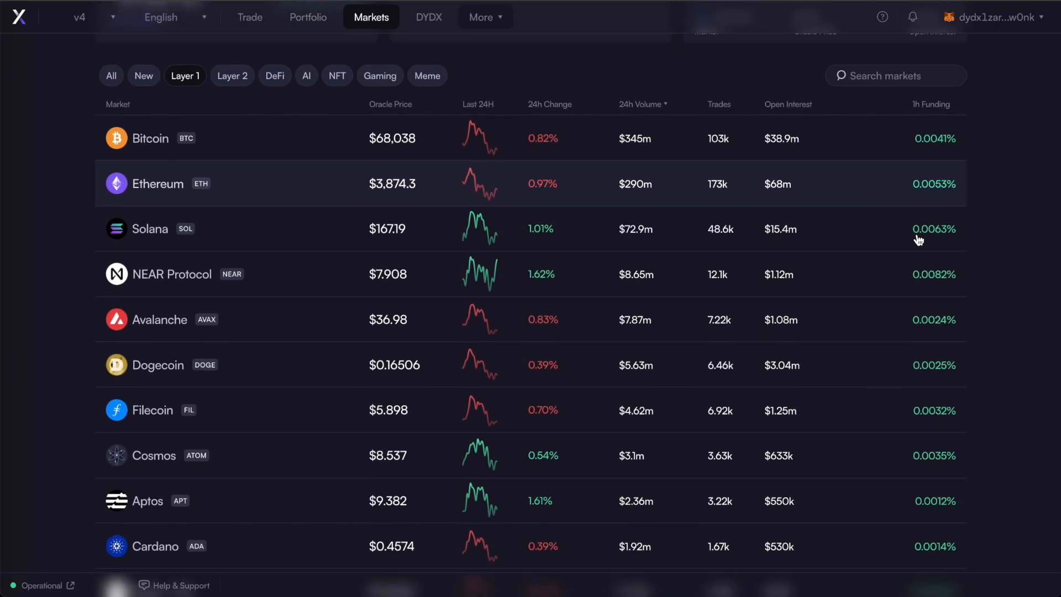
pyautogui.scroll(-2, 917, 235)
pyautogui.scroll(5, 916, 232)
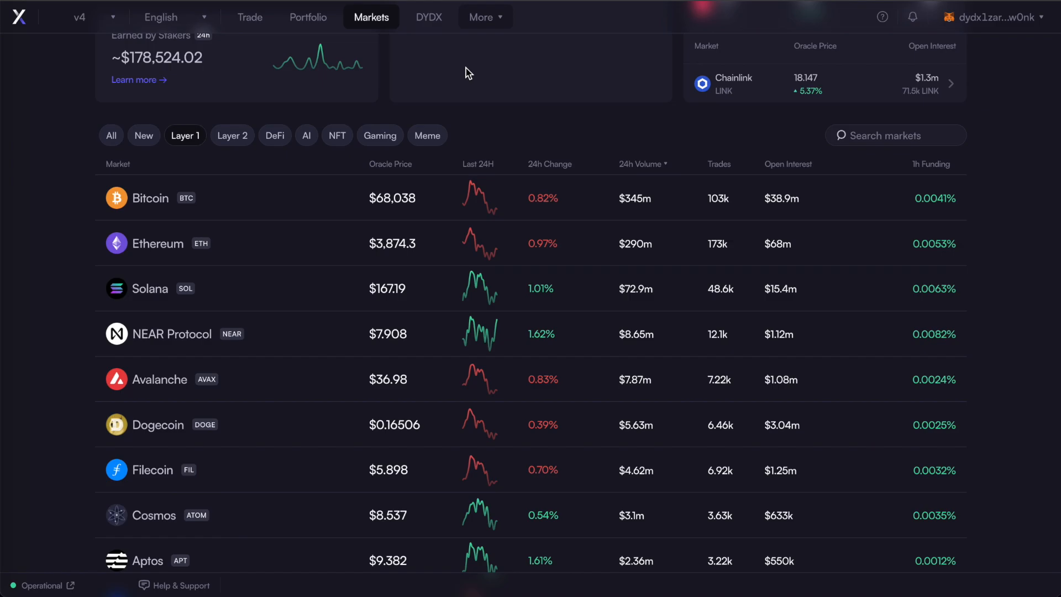
pyautogui.click(246, 137)
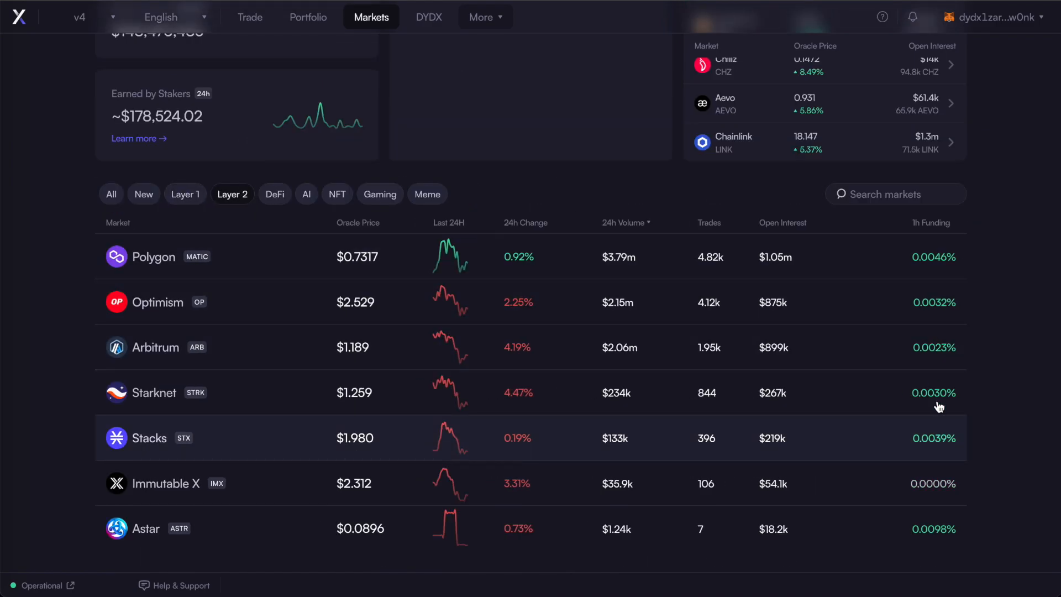
pyautogui.click(185, 194)
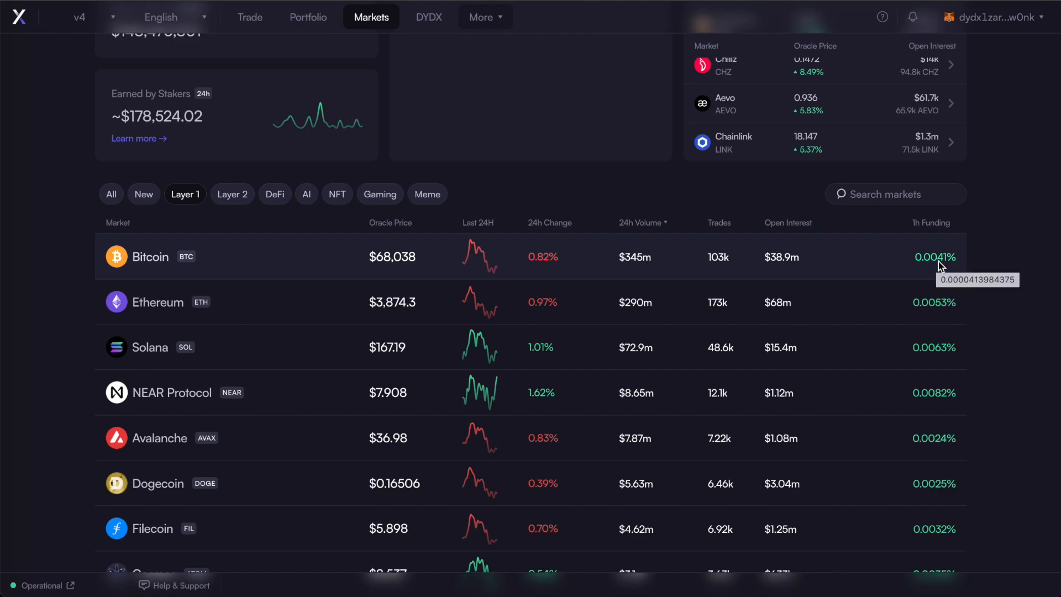
# Look through the whole Layer 1 market list and the market overview above it, including the biggest movers
pyautogui.scroll(-10, 798, 312)
pyautogui.scroll(12, 799, 316)
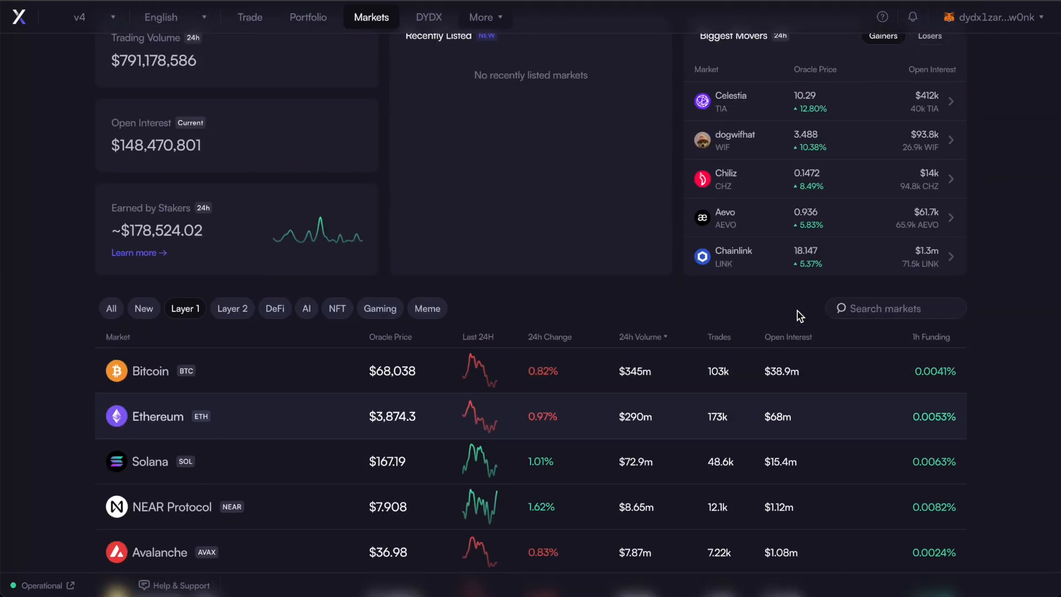
pyautogui.scroll(-2, 799, 316)
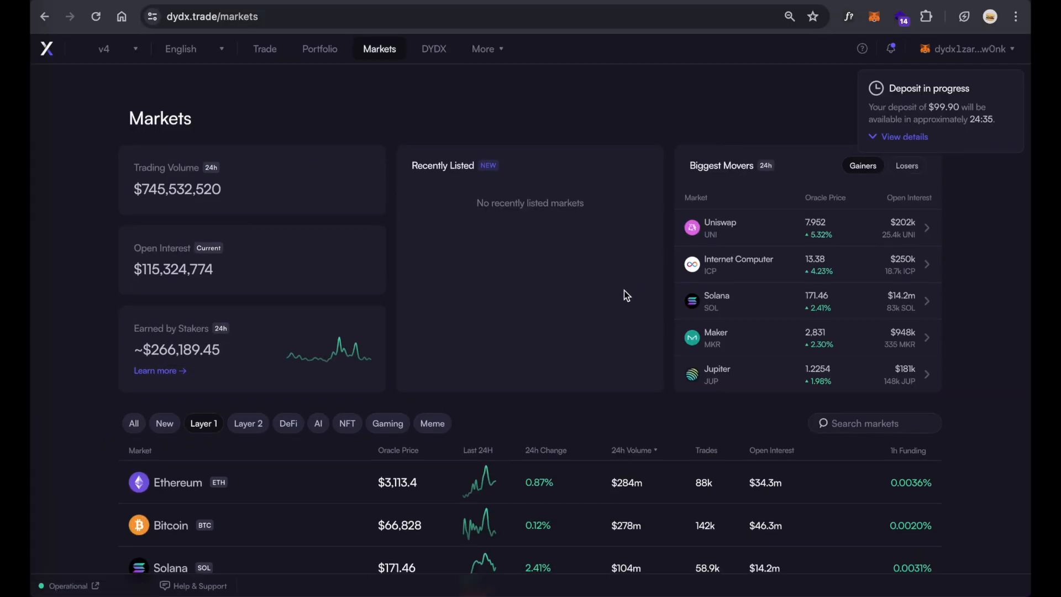
pyautogui.scroll(-5, 623, 296)
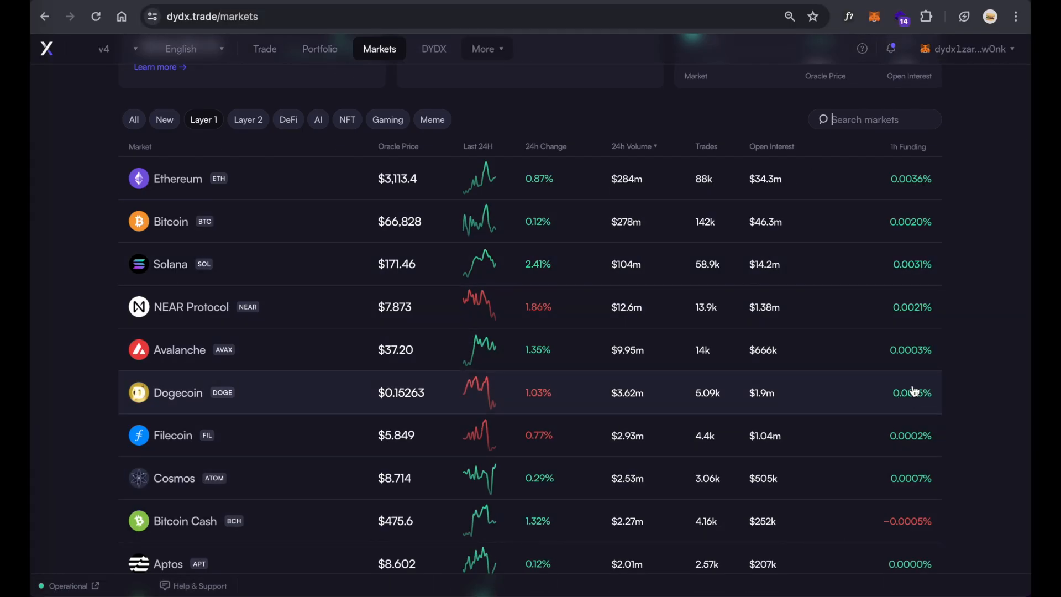
# Switch to the Elite Crypto Tool site, view its Secured Links and Learning pages, and return to the dYdX markets page
pyautogui.click(655, 3)
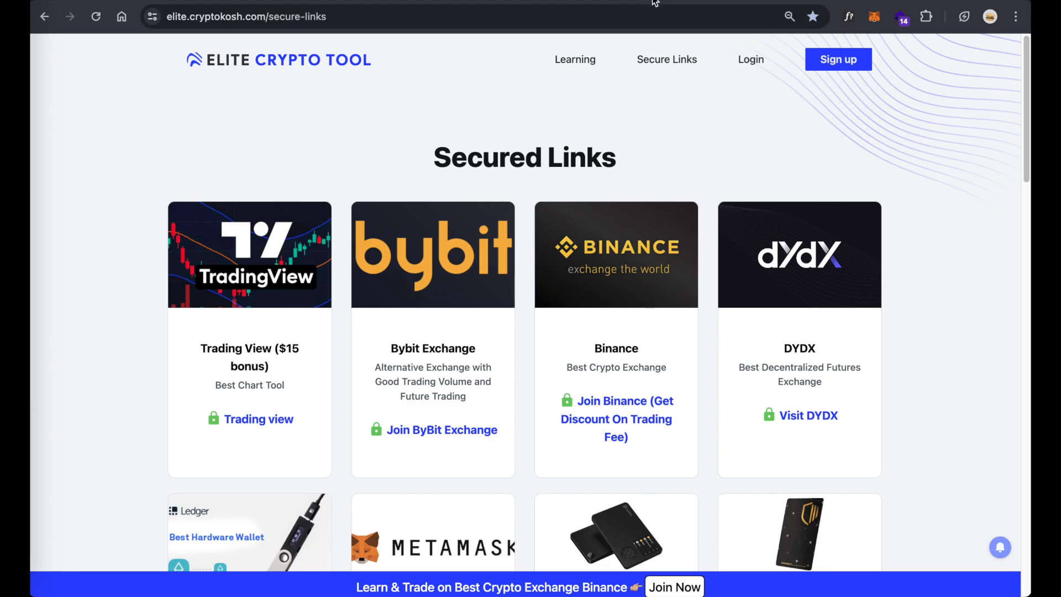
pyautogui.click(577, 61)
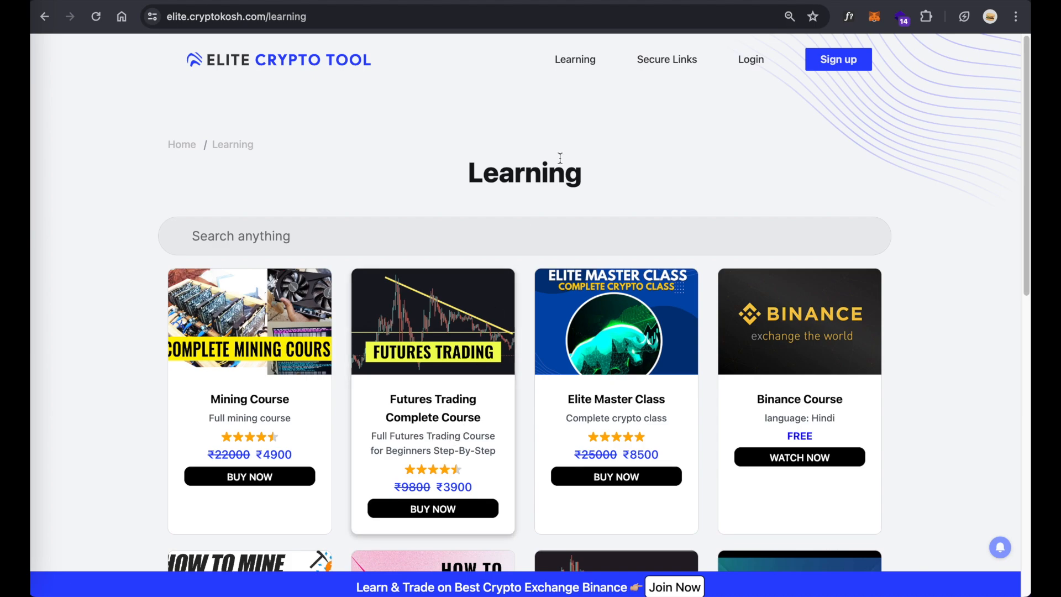
pyautogui.click(364, 1)
pyautogui.click(447, 2)
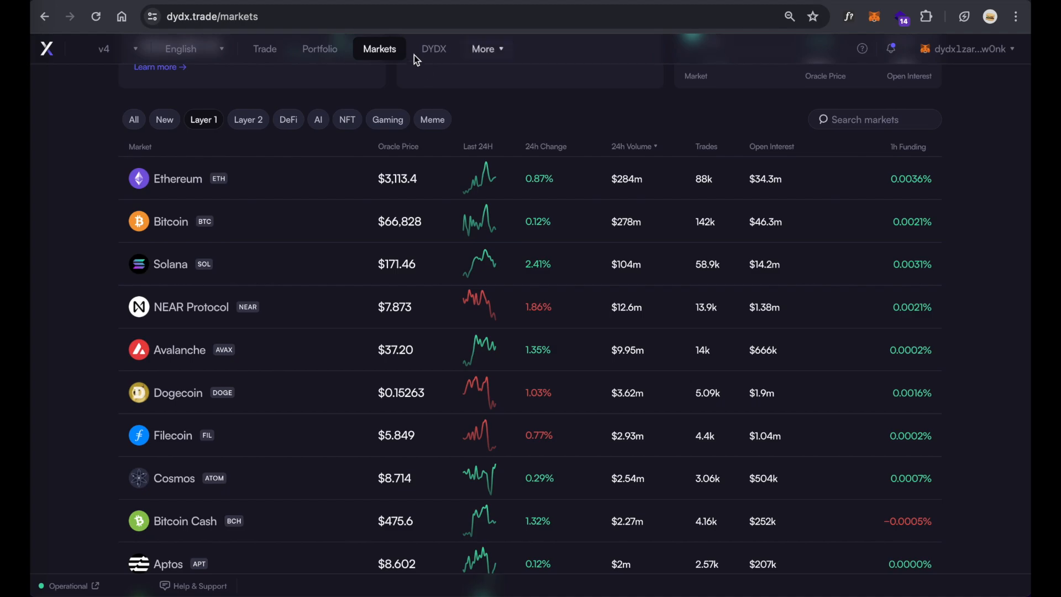
# Open the DYDX page, examine the trading rewards, balances and reward history, and open Staking Rewards
pyautogui.click(430, 52)
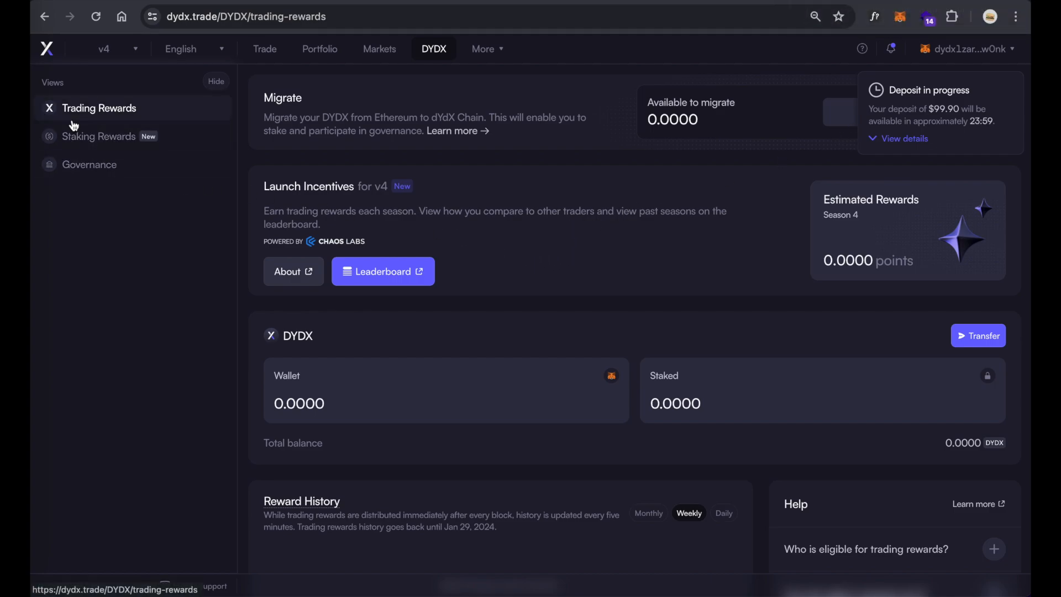
pyautogui.scroll(-3, 580, 260)
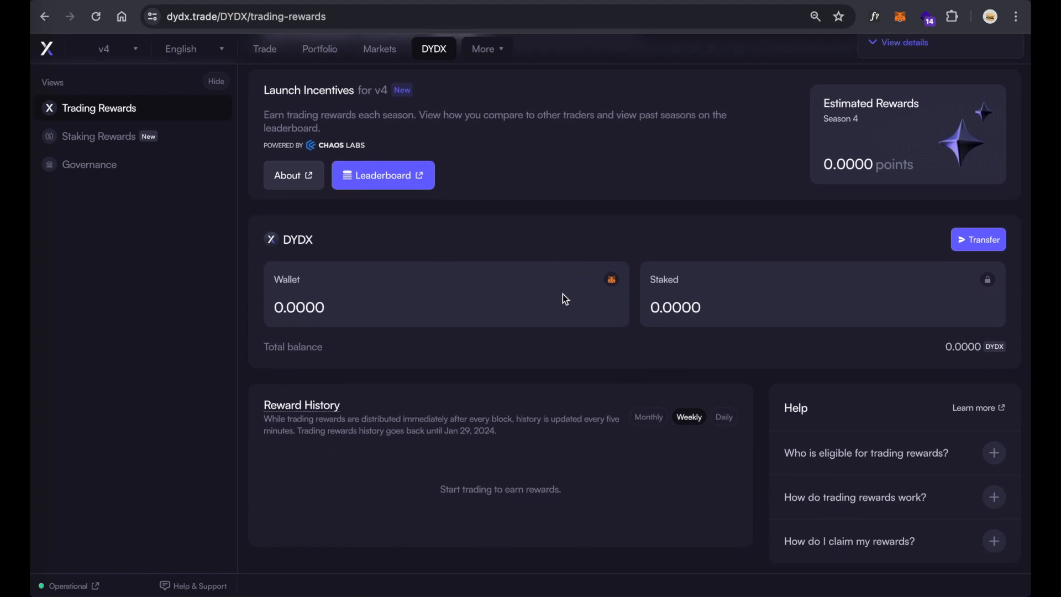
pyautogui.scroll(3, 383, 365)
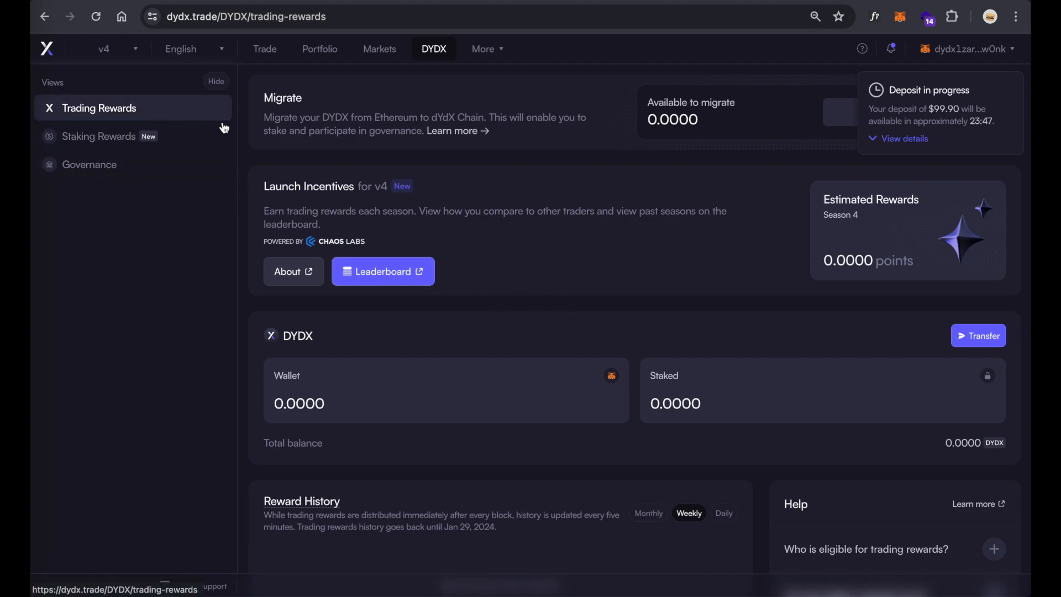
pyautogui.click(106, 146)
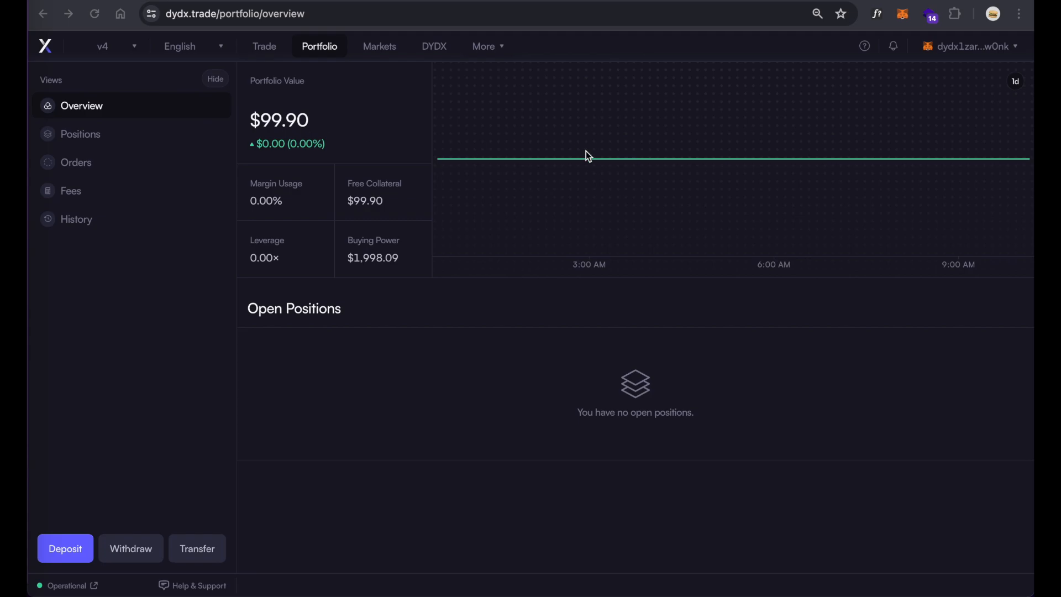
# Check the connected wallet's DYDX and USDC balances, and look through the destination chains in the withdrawal form before closing it
pyautogui.click(998, 46)
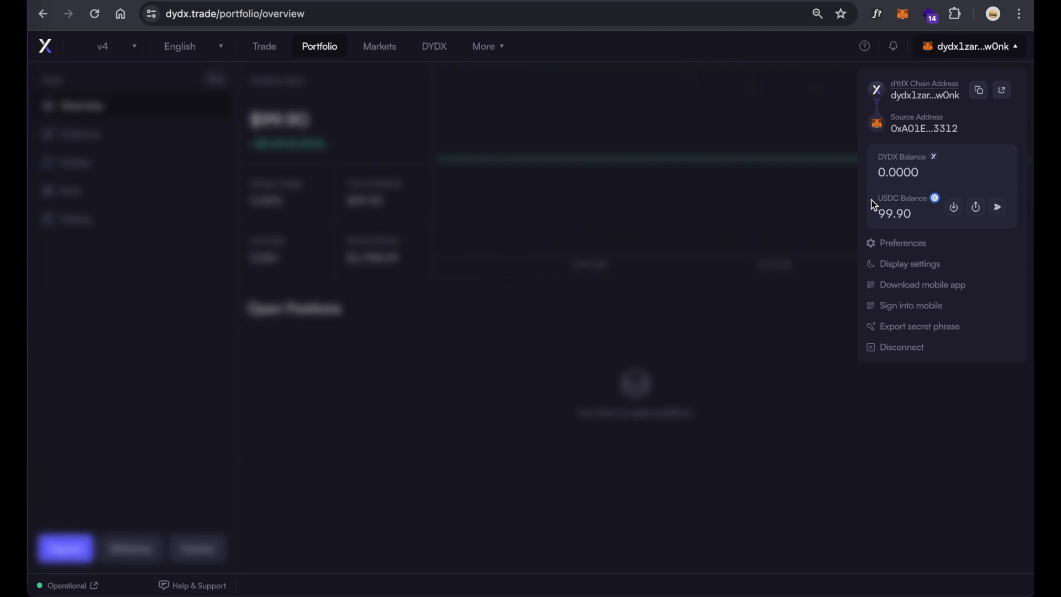
pyautogui.click(788, 219)
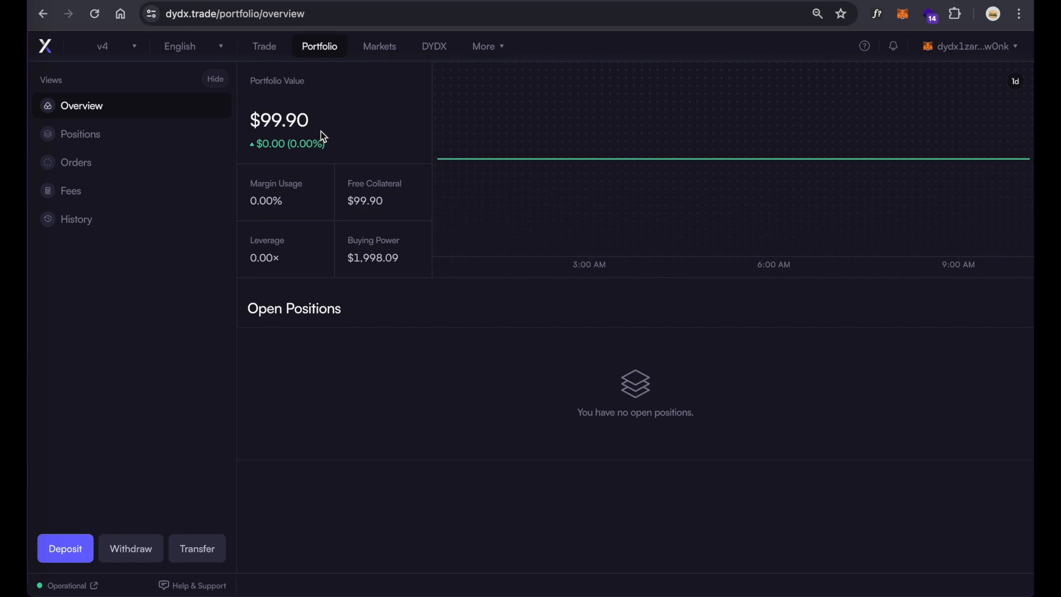
pyautogui.click(104, 552)
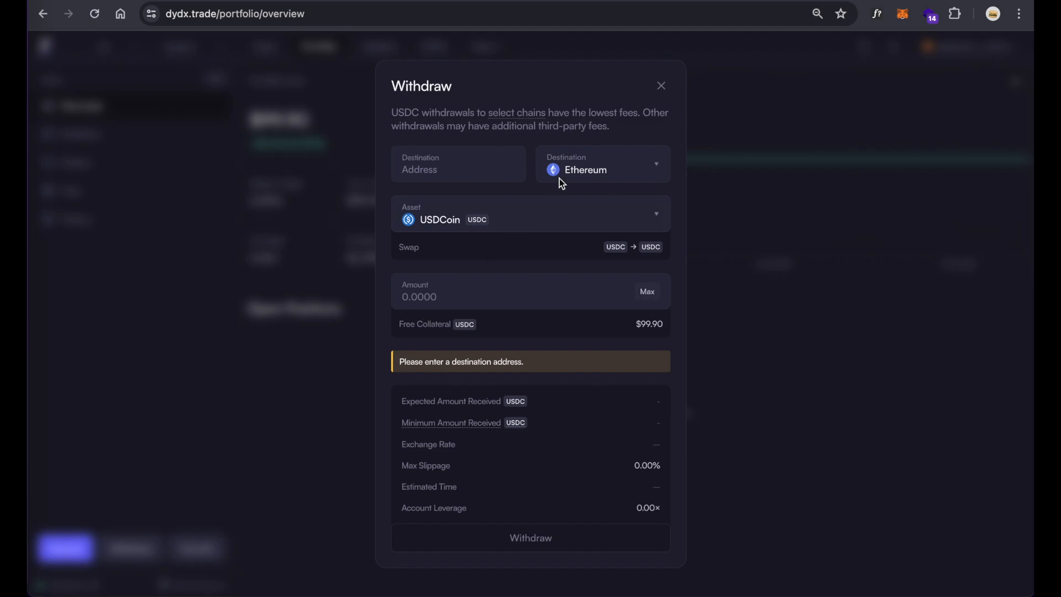
pyautogui.click(596, 177)
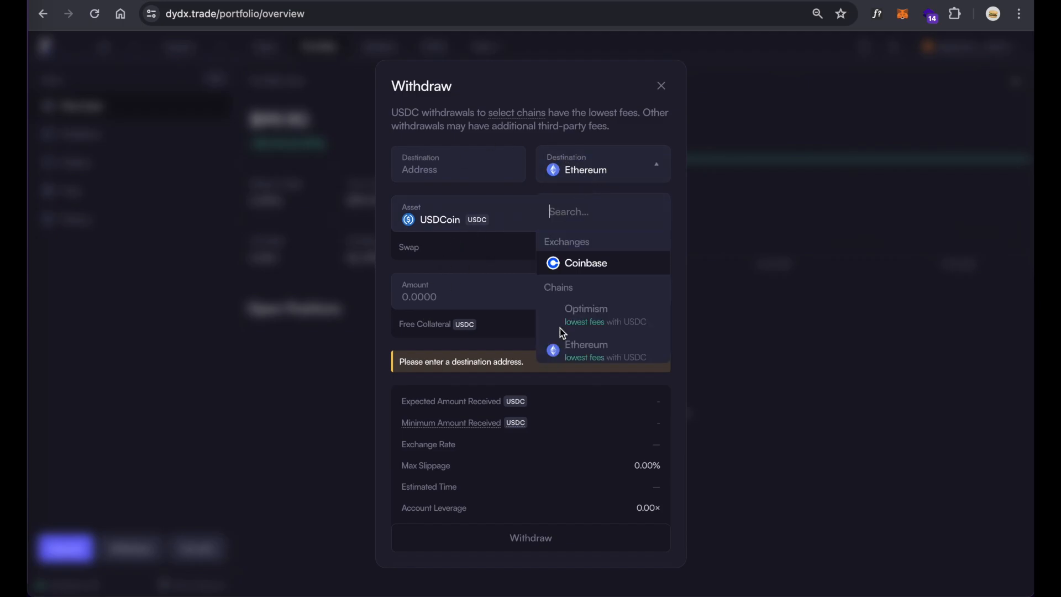
pyautogui.scroll(-2, 582, 320)
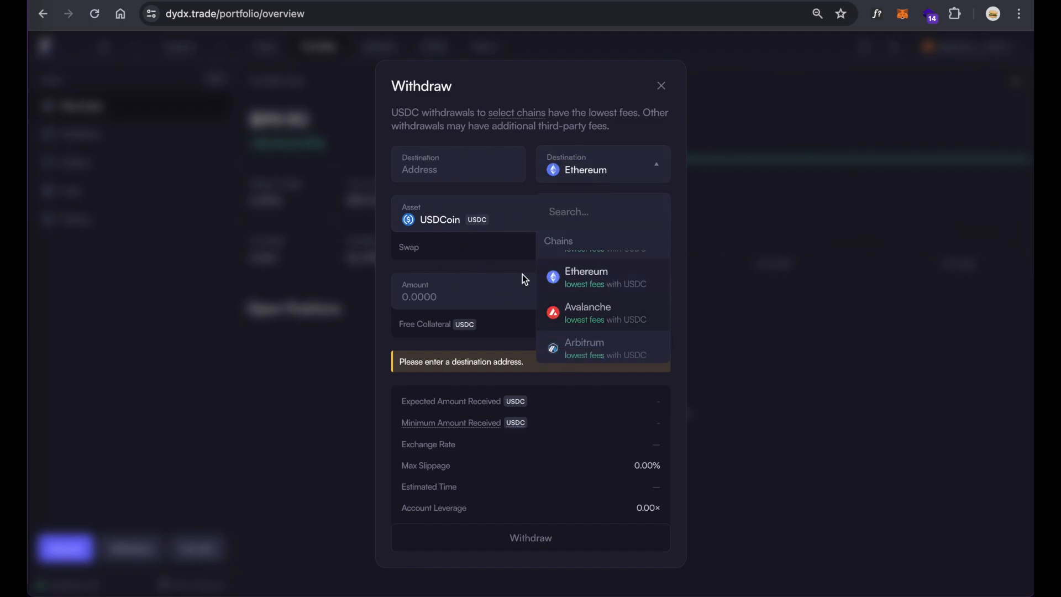
pyautogui.click(481, 275)
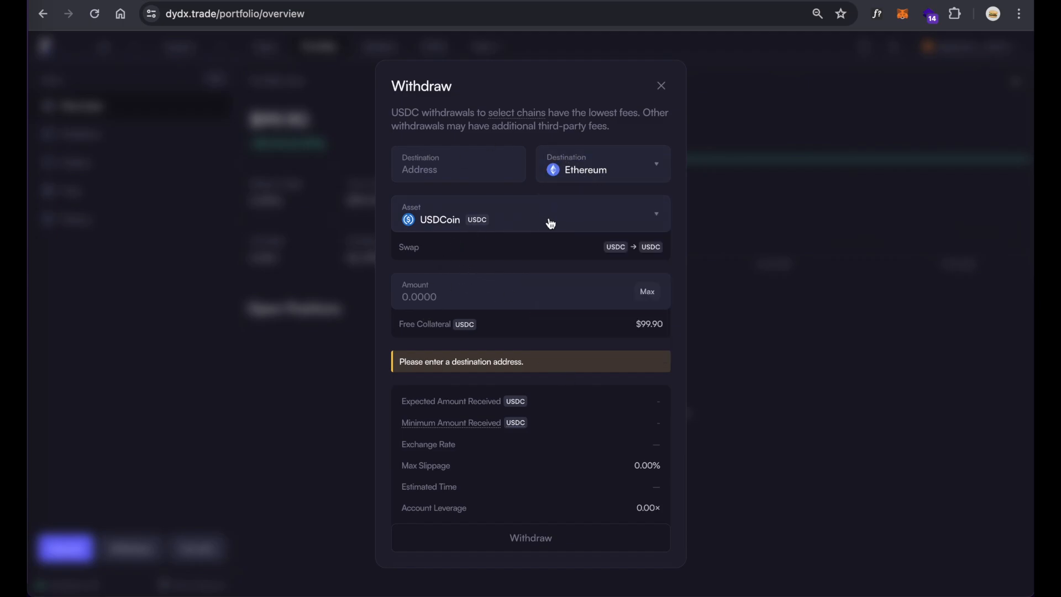
pyautogui.click(661, 87)
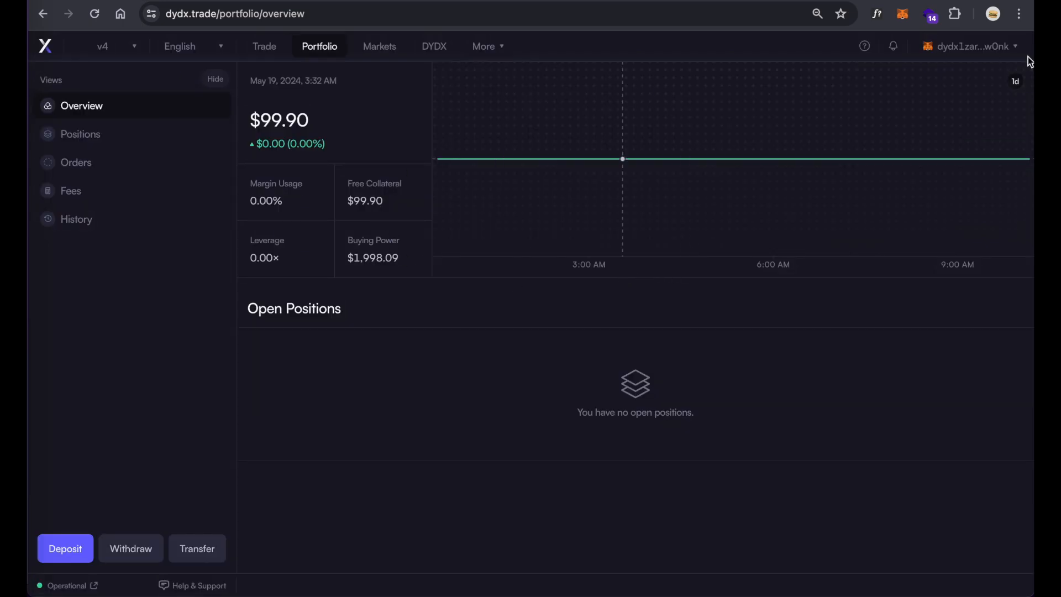
# Open the trading page and switch the market from LINK-USD to ETH-USD
pyautogui.click(265, 48)
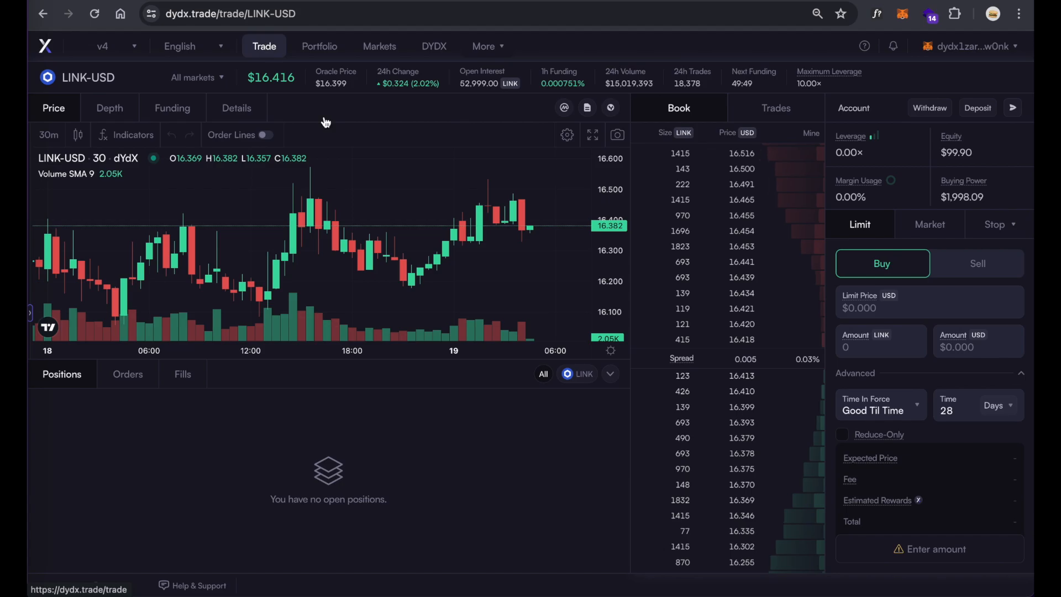
pyautogui.click(98, 81)
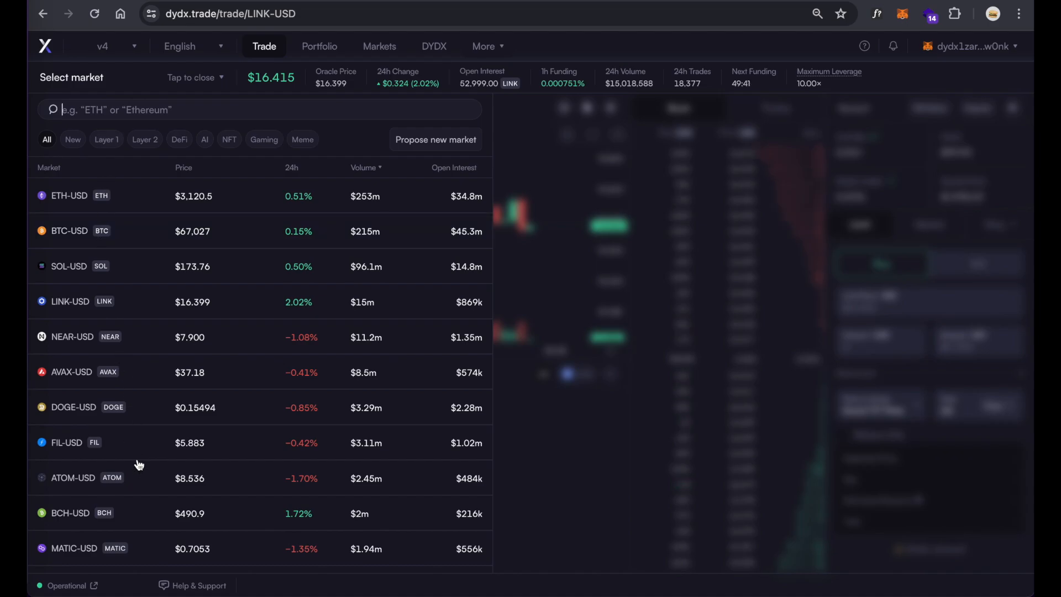
pyautogui.click(89, 199)
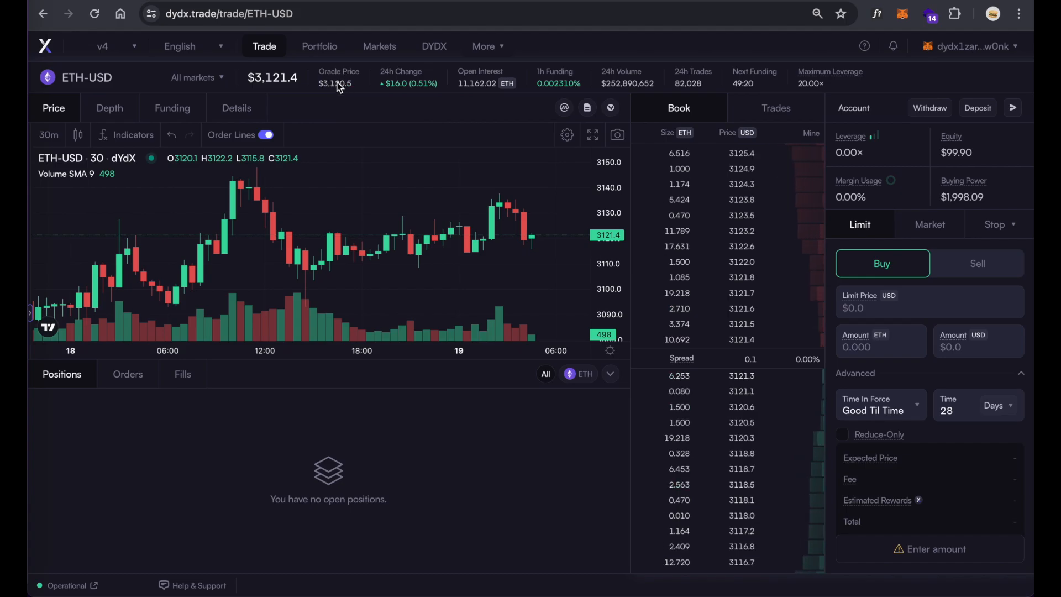
# Examine the ETH-USD oracle price, next funding time and maximum leverage, and check the account's orders and fills
pyautogui.moveTo(339, 87)
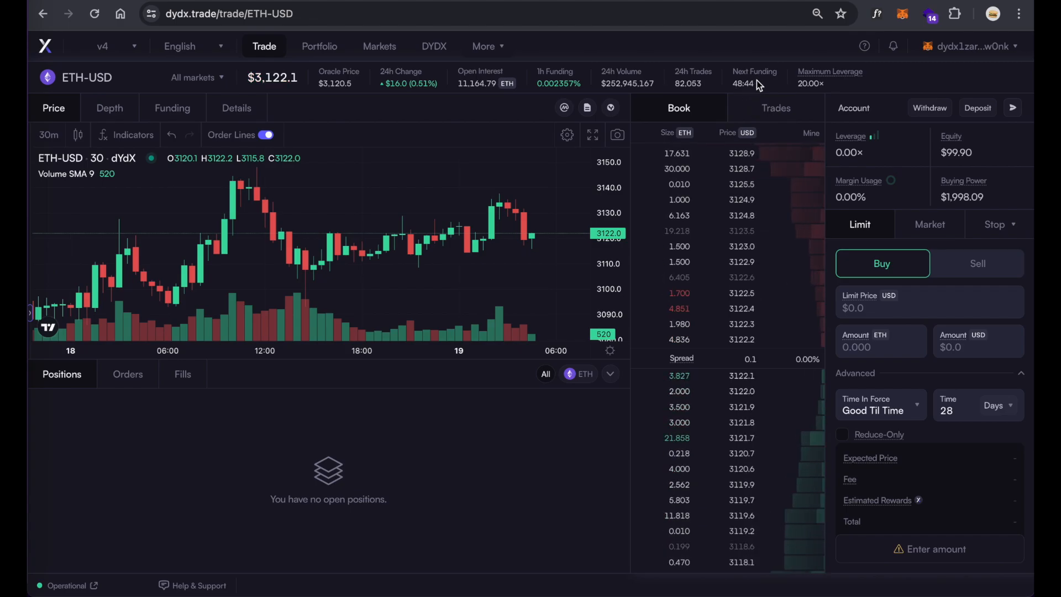
pyautogui.moveTo(827, 85)
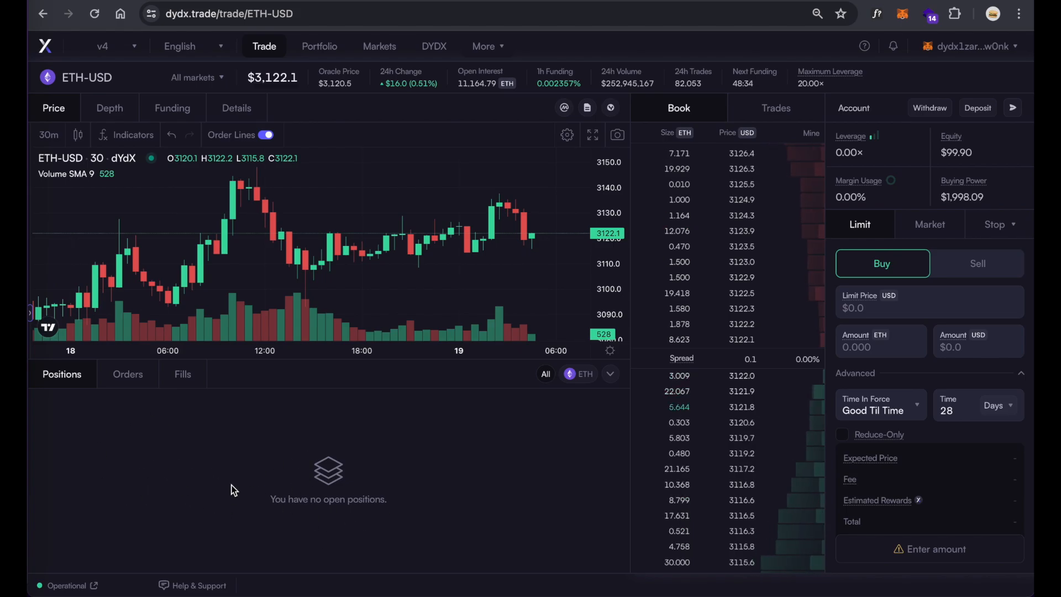
pyautogui.click(128, 374)
pyautogui.click(183, 378)
pyautogui.click(127, 377)
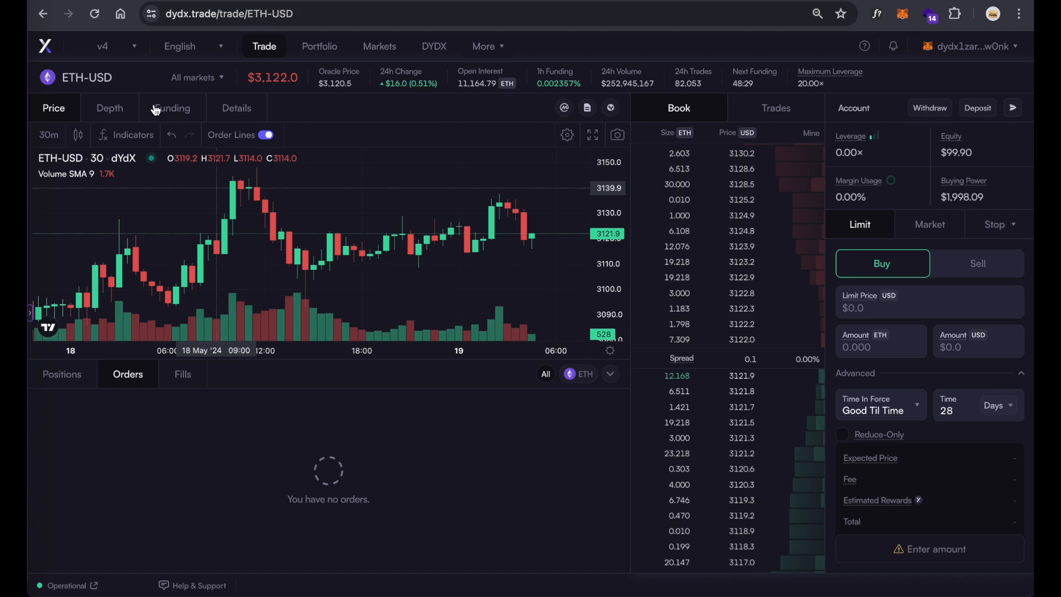
# View the depth, historical funding rate and details of ETH-USD, and return to the price chart
pyautogui.click(105, 111)
pyautogui.click(186, 117)
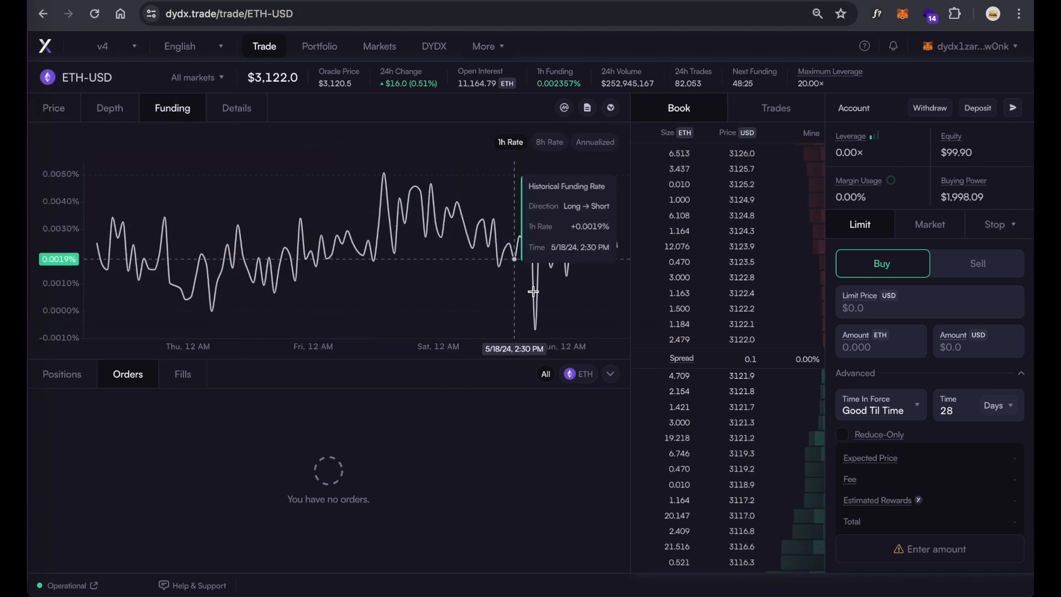
pyautogui.click(232, 108)
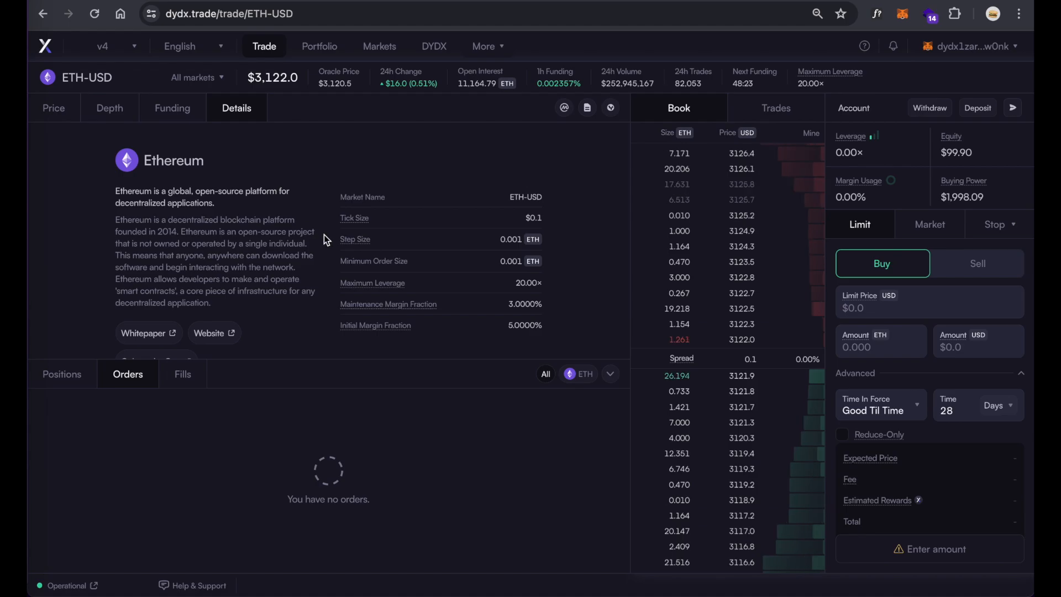
pyautogui.click(53, 106)
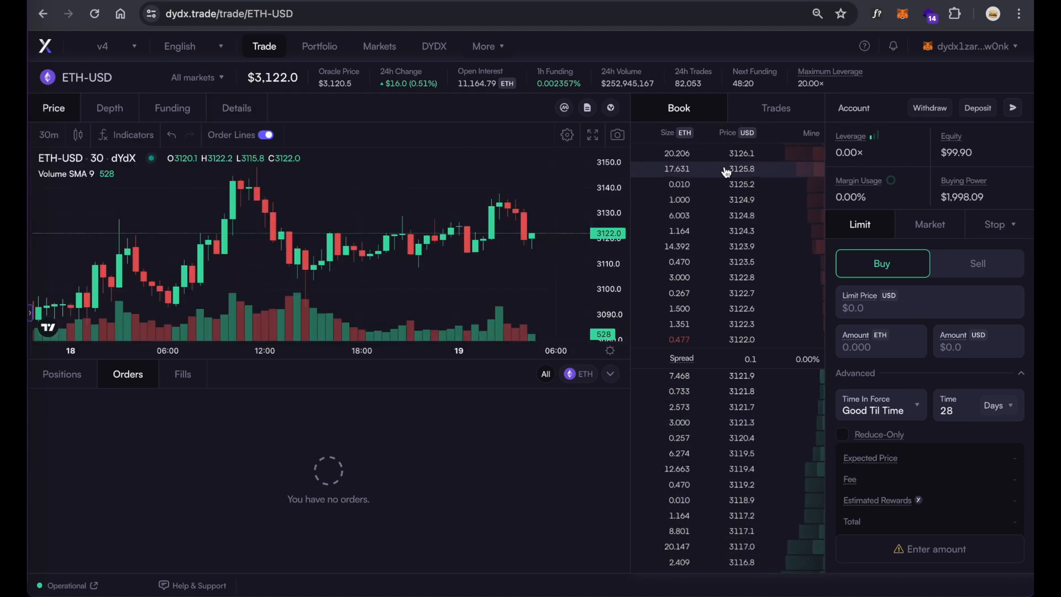
# Fill the limit price from the order book with $3122 and then $3121.2, and show the recent ETH-USD trades
pyautogui.click(680, 341)
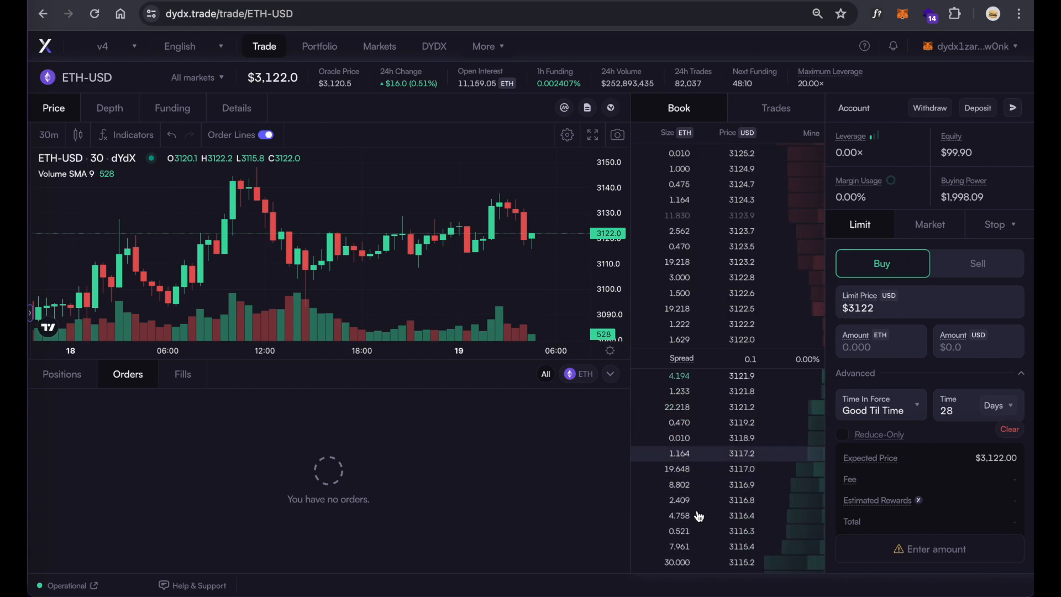
pyautogui.click(680, 429)
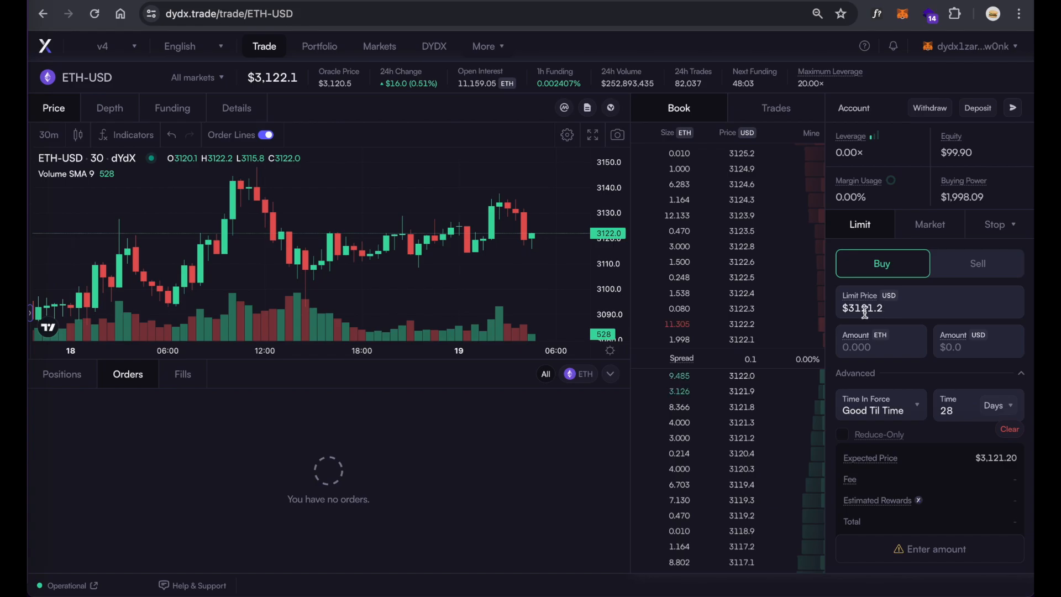
pyautogui.moveTo(846, 307); pyautogui.dragTo(884, 308)
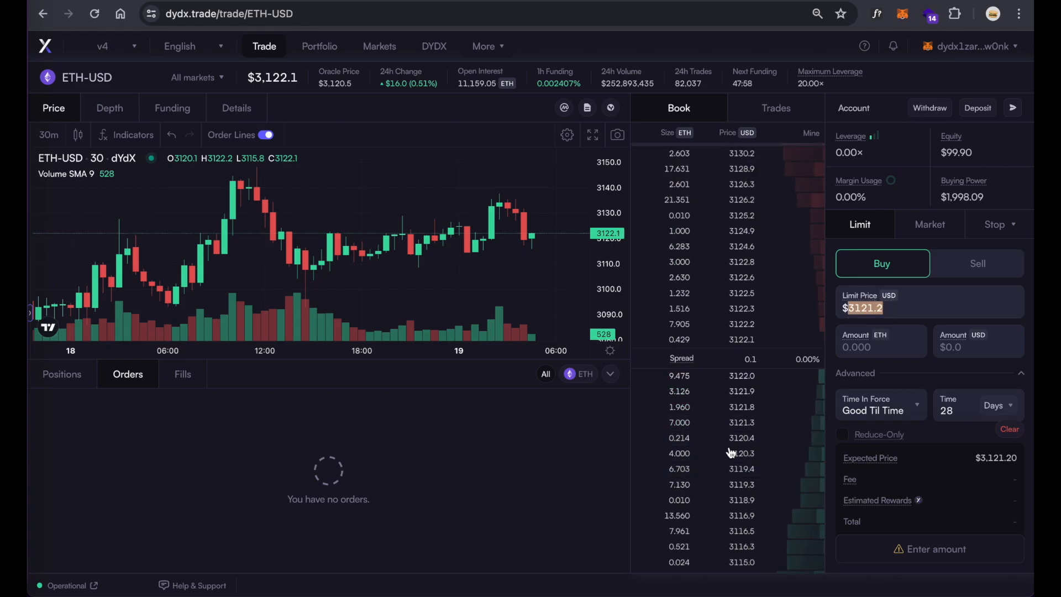
pyautogui.click(757, 105)
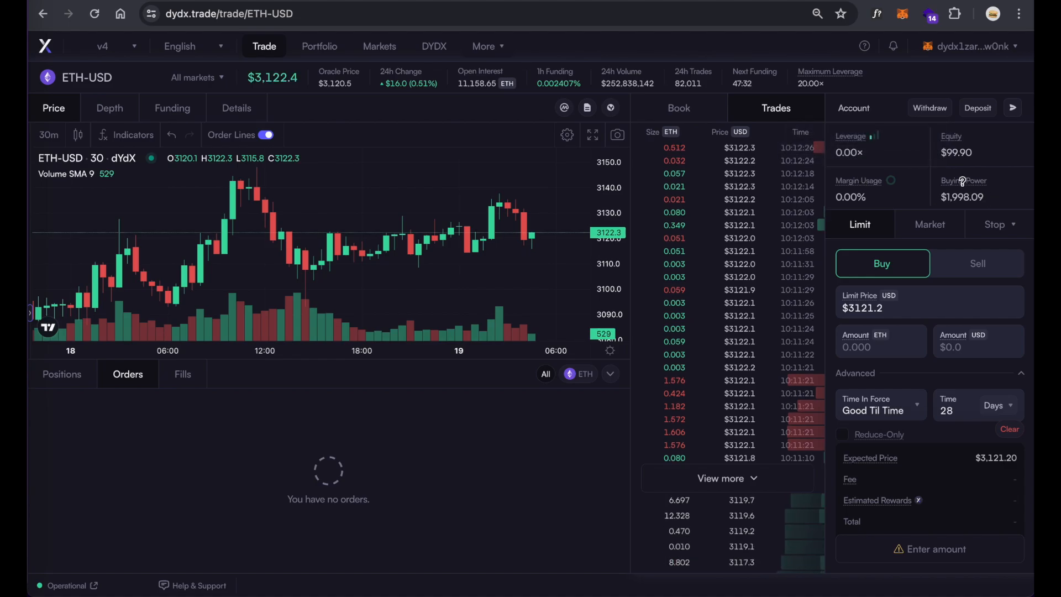
# Check the explanation of the account's buying power and list the stop and take-profit order types, keeping the limit order type
pyautogui.moveTo(961, 182)
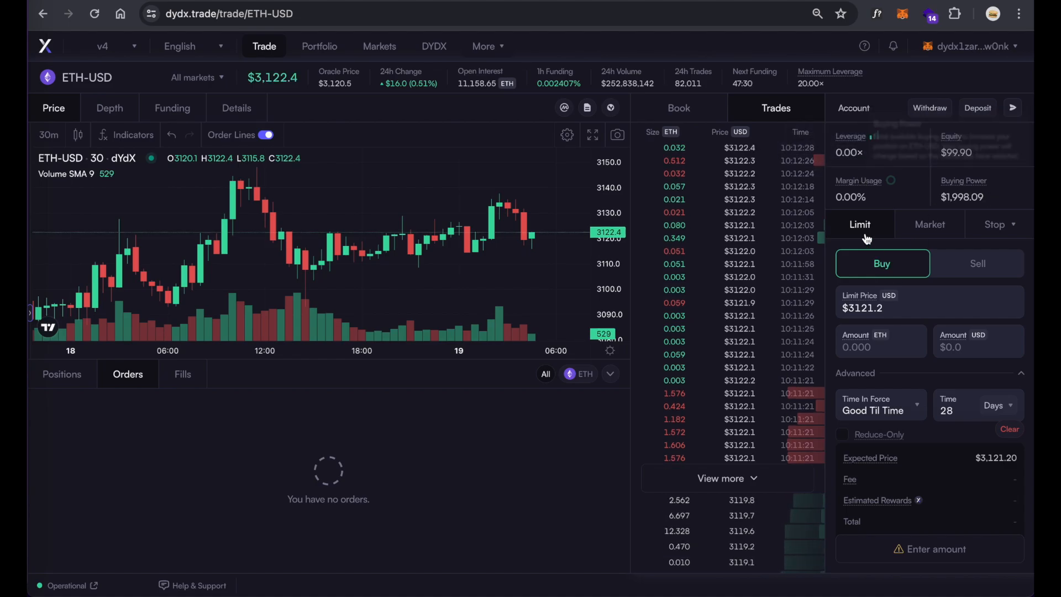
pyautogui.click(986, 225)
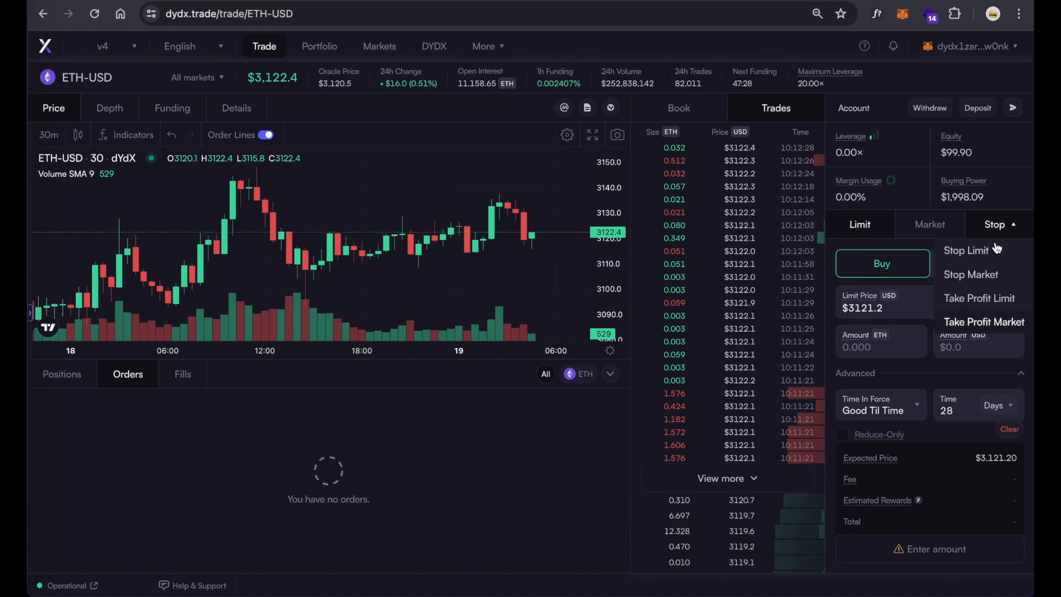
pyautogui.click(999, 225)
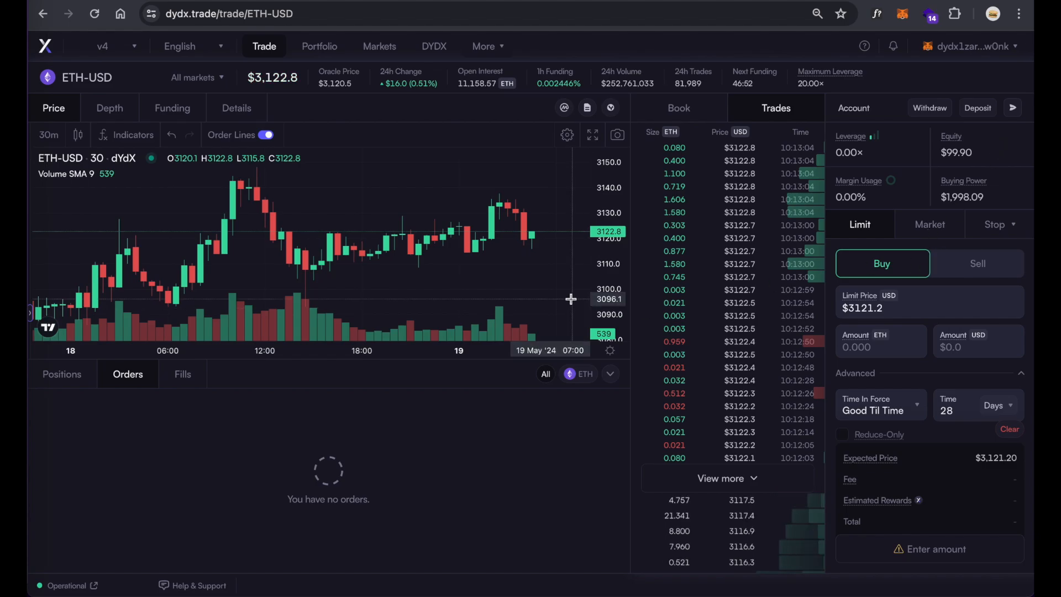
pyautogui.click(860, 227)
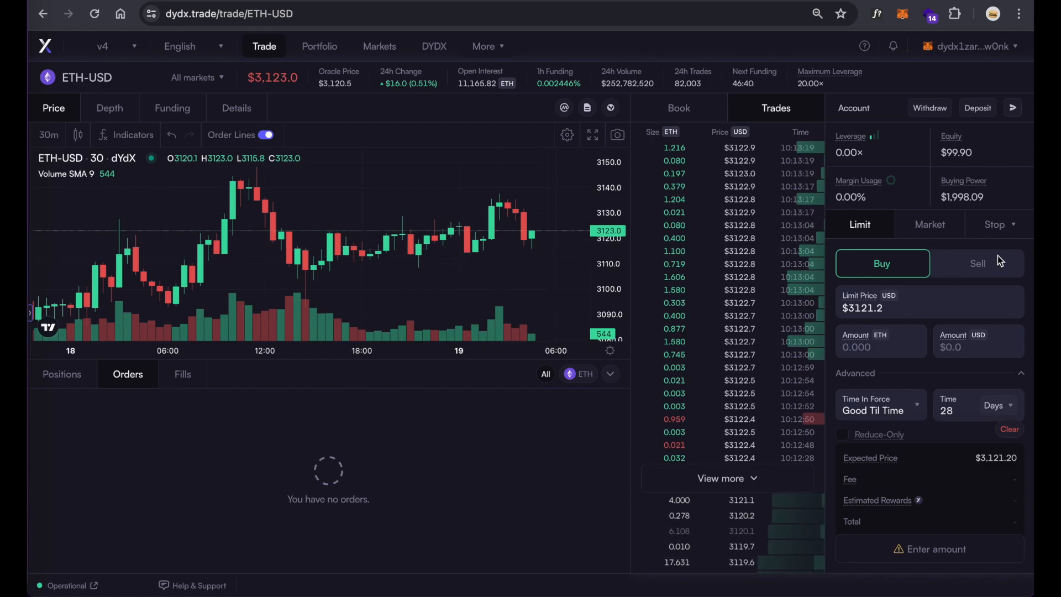
# Show the order book, try the sell side, return to buy, and fill the limit price with $3118.6 from the book
pyautogui.click(962, 264)
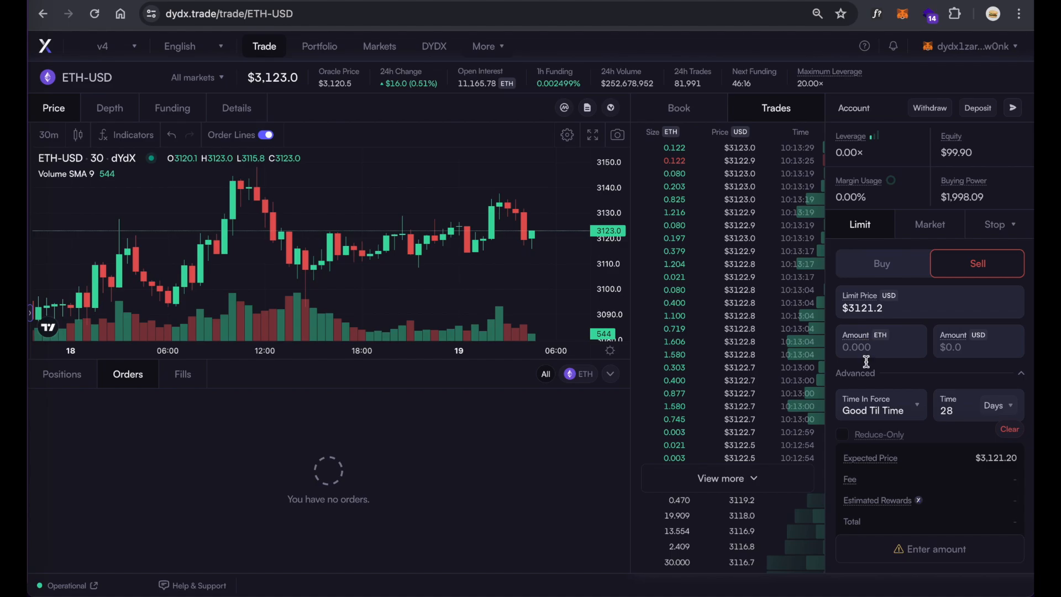
pyautogui.click(683, 108)
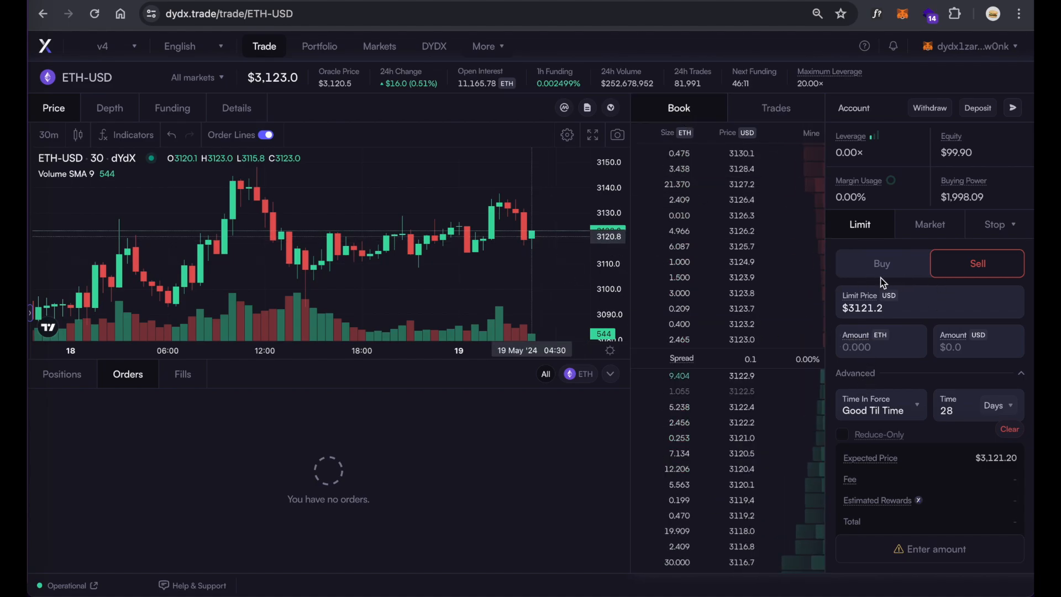
pyautogui.click(882, 264)
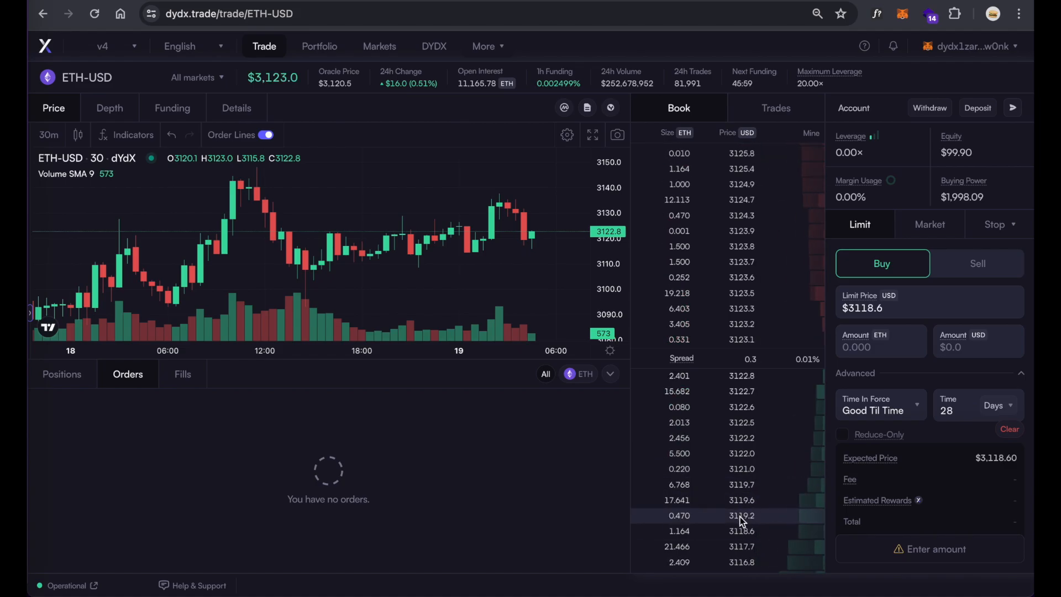
pyautogui.click(741, 516)
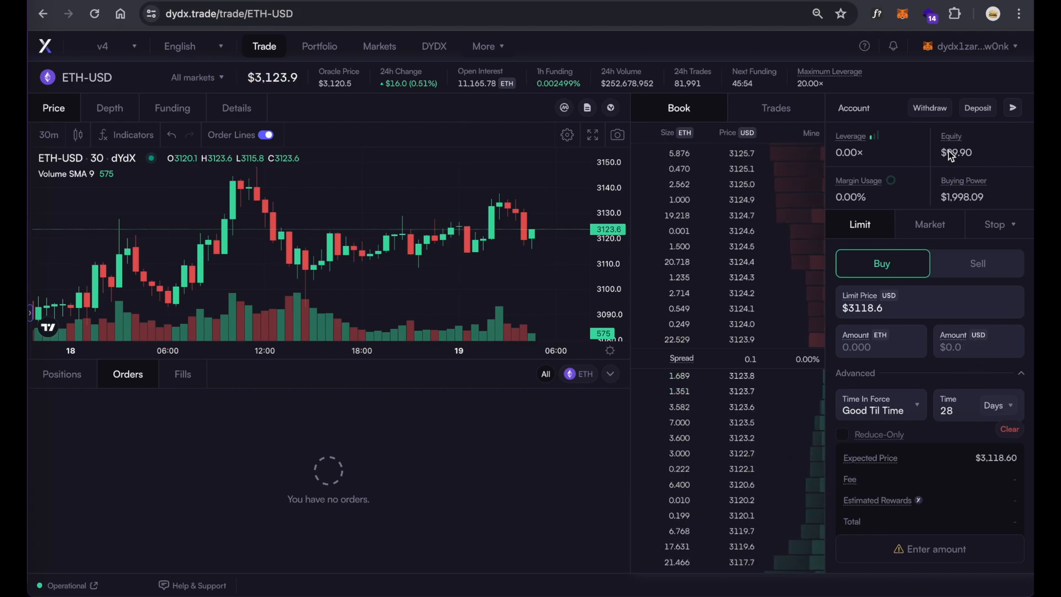
# Set the USD amount of the limit buy order to $99.9
pyautogui.click(958, 352)
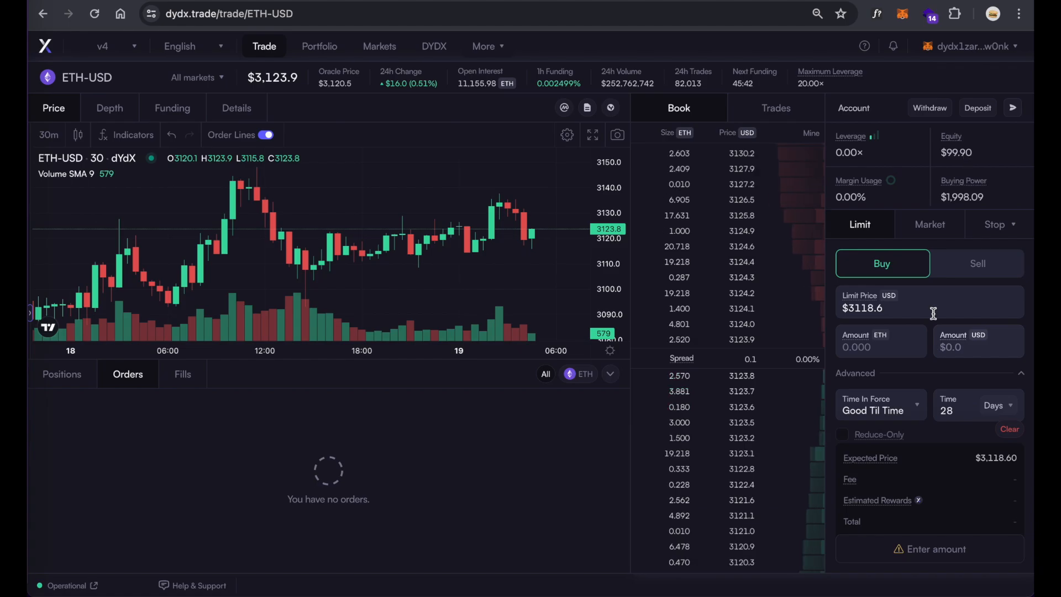
pyautogui.write('90.')
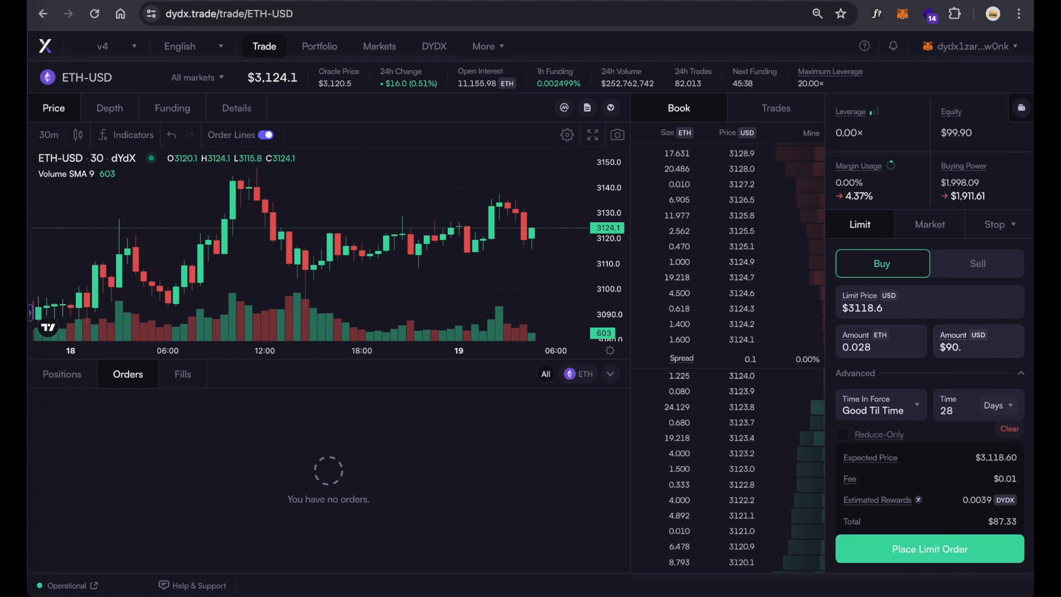
pyautogui.press('BackSpace')
pyautogui.write('9')
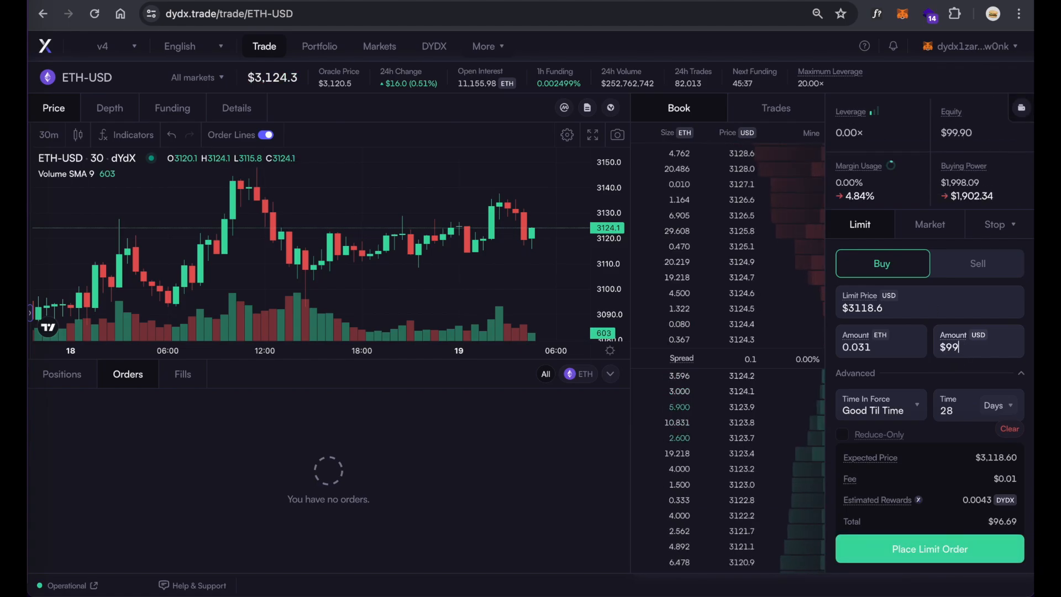
pyautogui.write('.9')
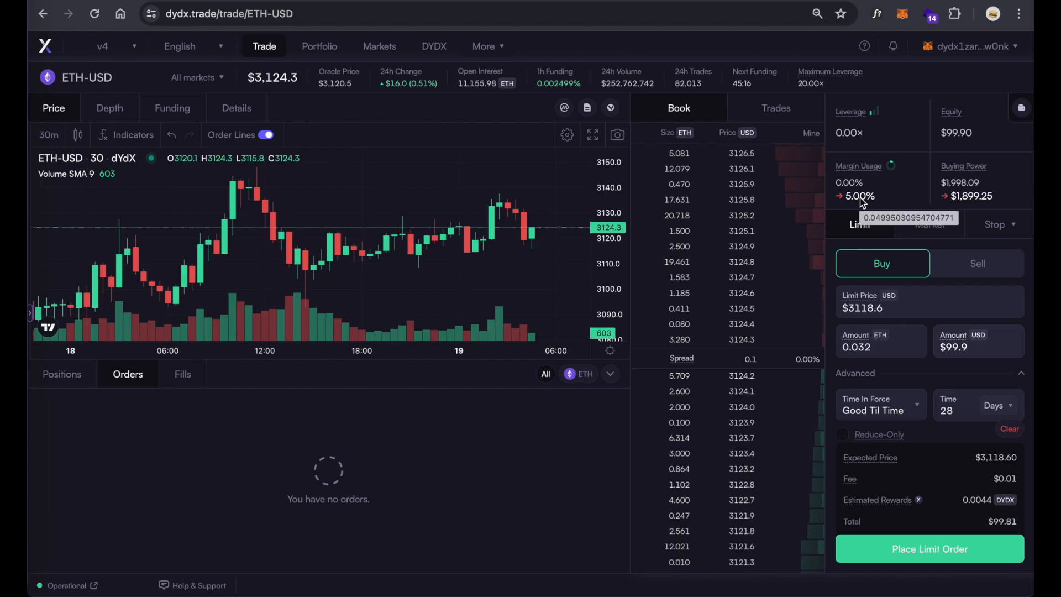
# Compare the order with the account's buying power and replace the USD amount with $2000
pyautogui.doubleClick(951, 353)
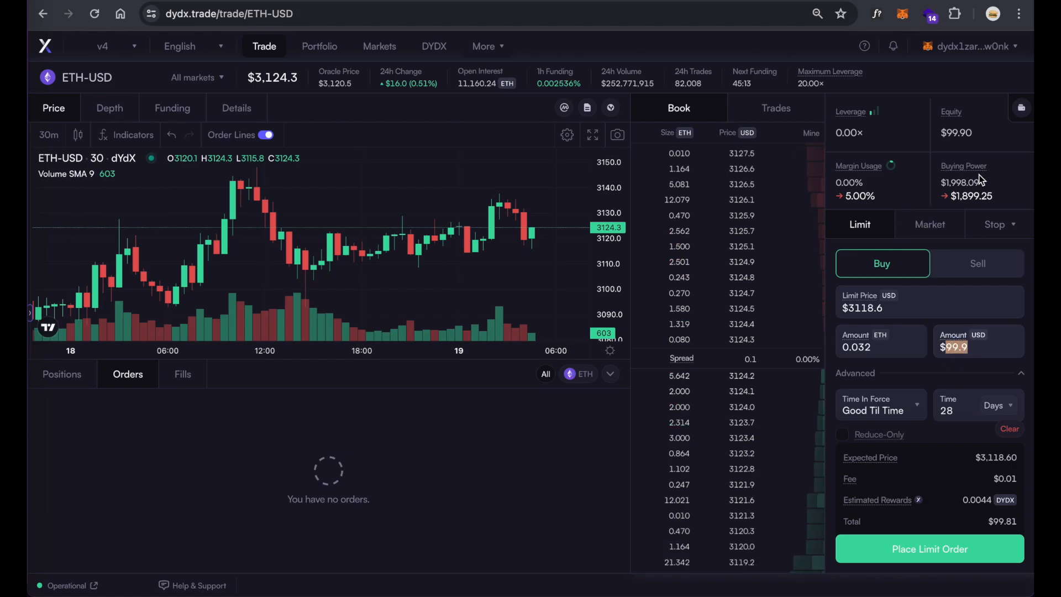
pyautogui.moveTo(946, 181); pyautogui.dragTo(980, 182)
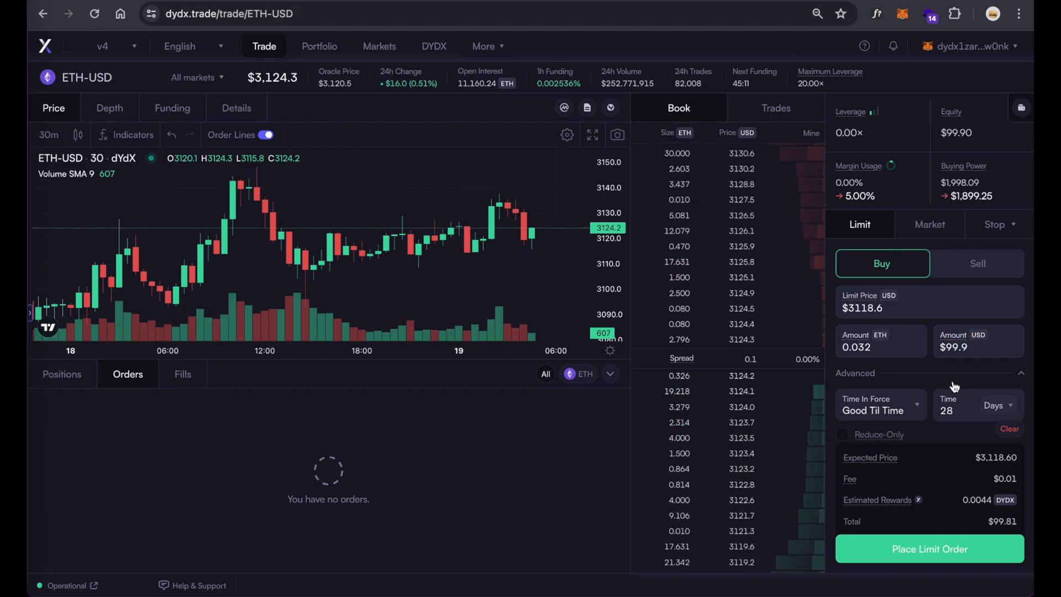
pyautogui.click(945, 349)
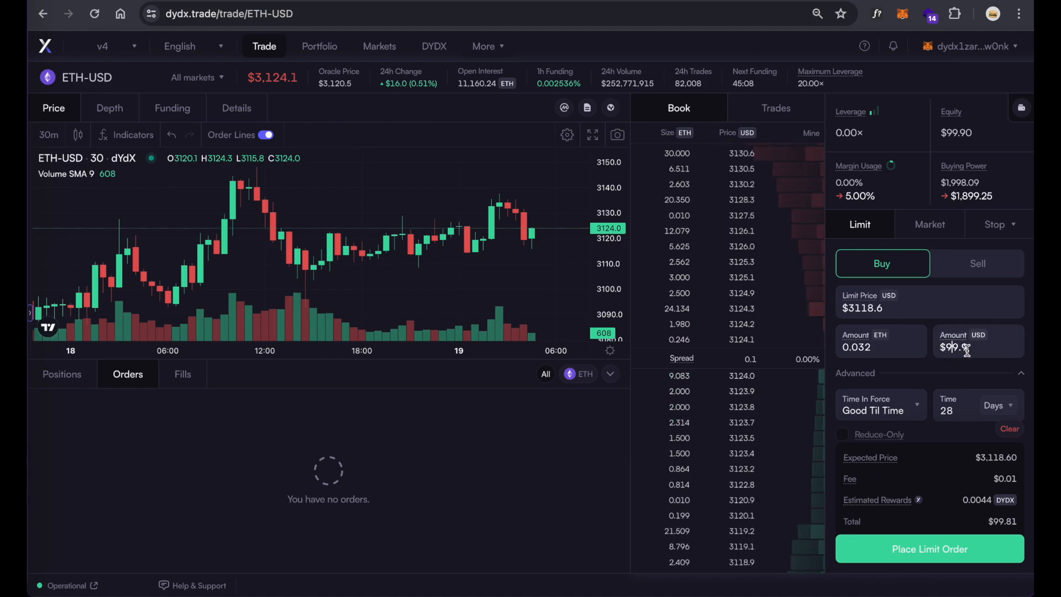
pyautogui.press('BackSpace')
pyautogui.press('BackSpace')
pyautogui.press('BackSpace')
pyautogui.press('BackSpace')
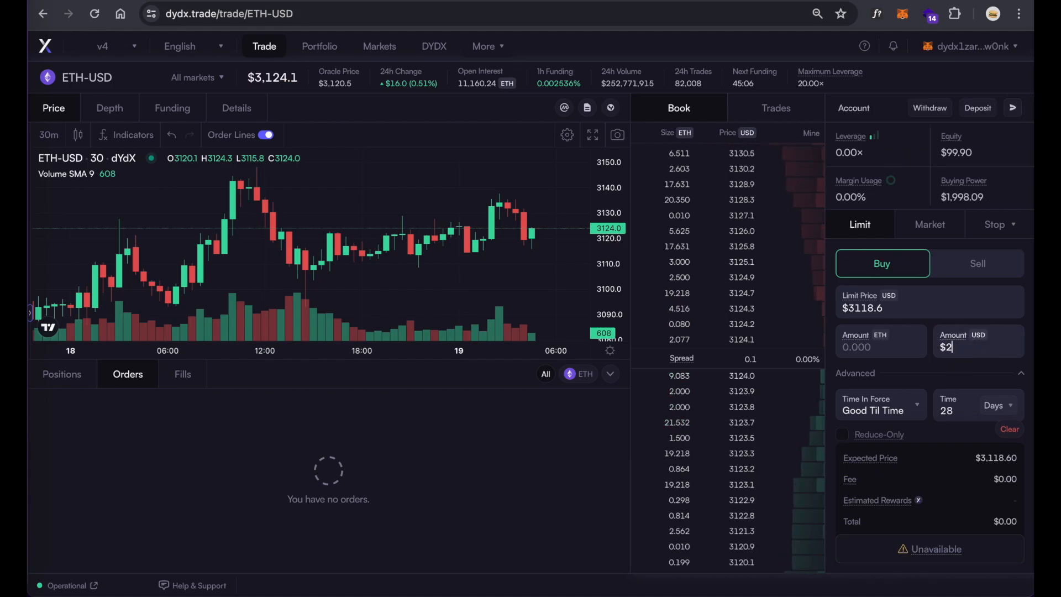
pyautogui.write('2000')
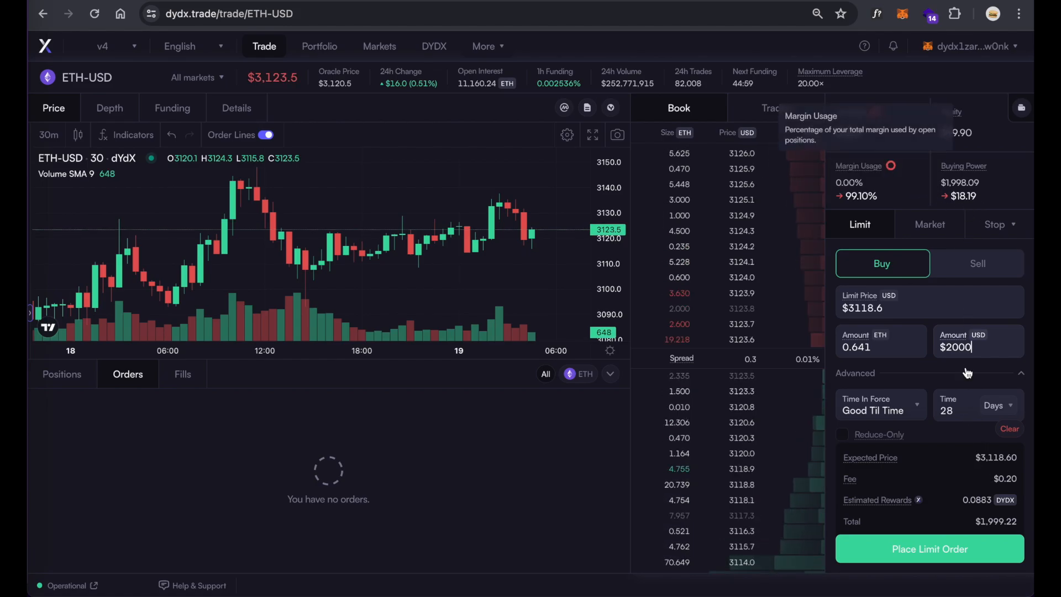
# Set the order's USD amount to $500 to compare its margin usage, and then set it to $300
pyautogui.moveTo(970, 347); pyautogui.dragTo(948, 347)
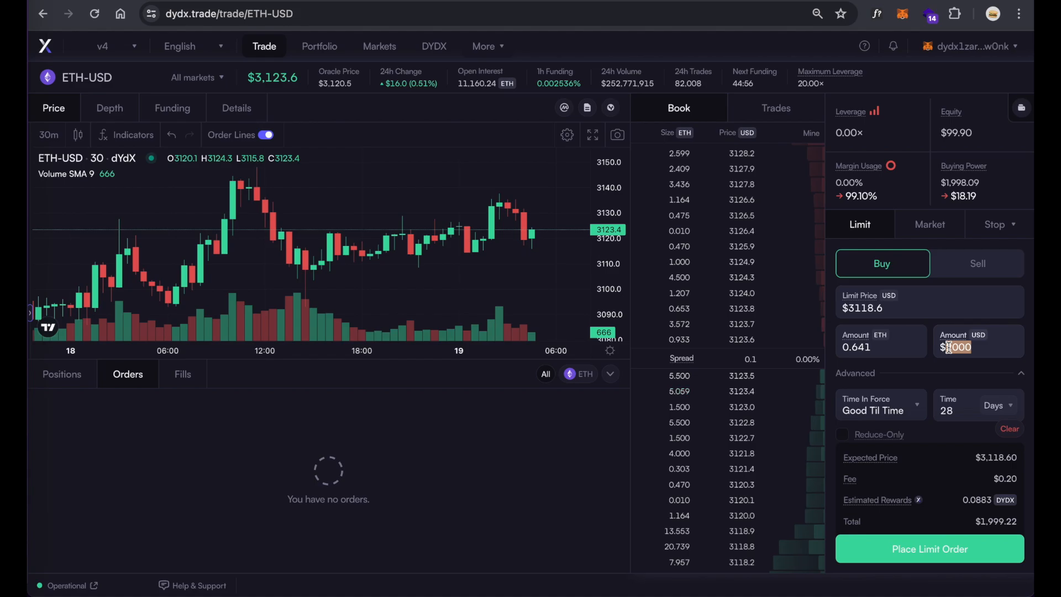
pyautogui.press('BackSpace')
pyautogui.write('500')
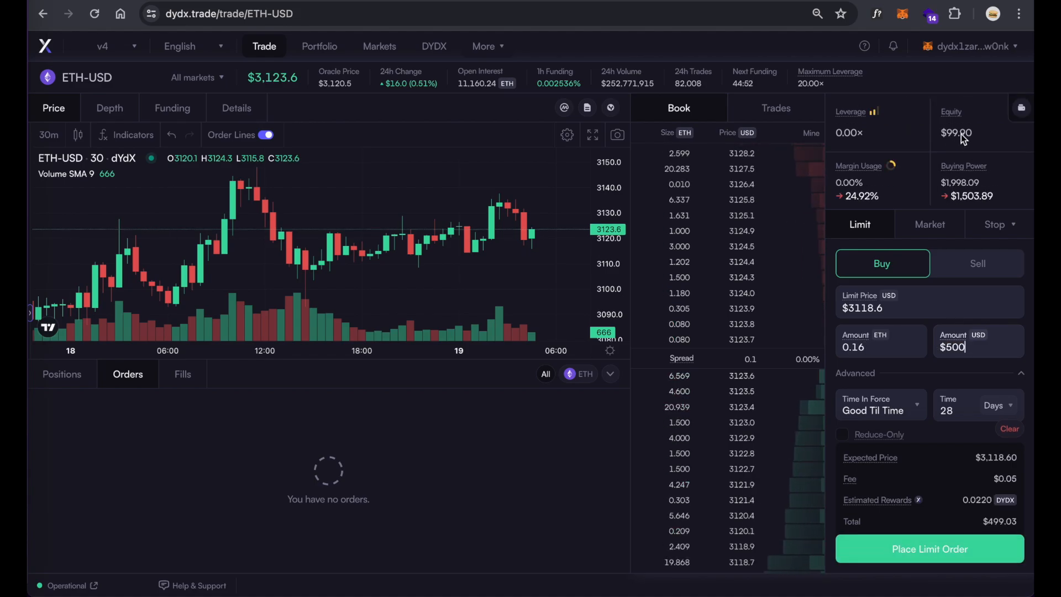
pyautogui.press('BackSpace')
pyautogui.press('BackSpace')
pyautogui.press('BackSpace')
pyautogui.write('300')
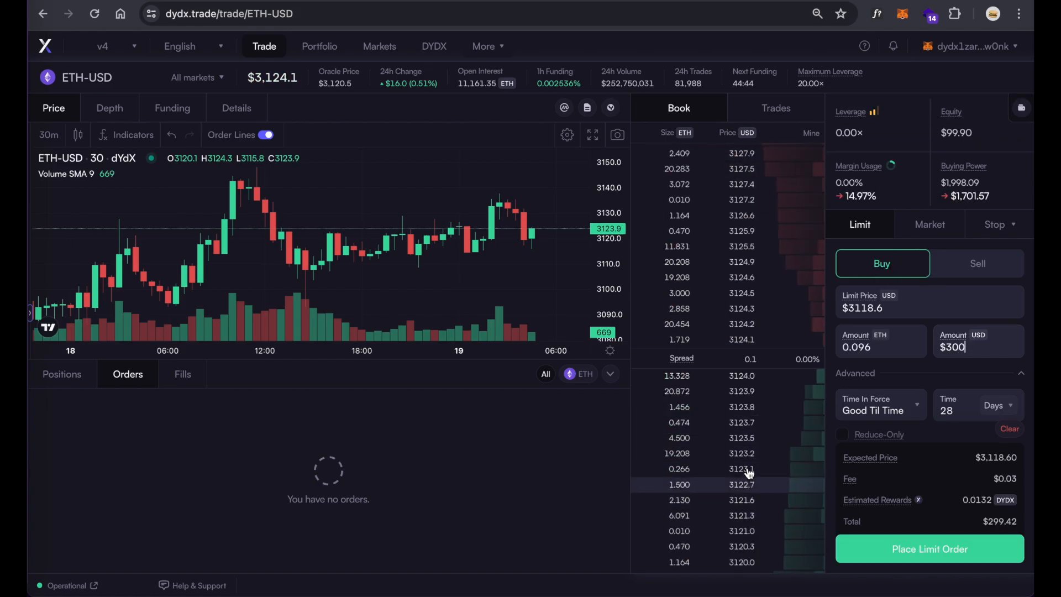
# Set the limit price to $3120.6 and review the time-in-force options, keeping Good Til Time for 28 days
pyautogui.click(860, 310)
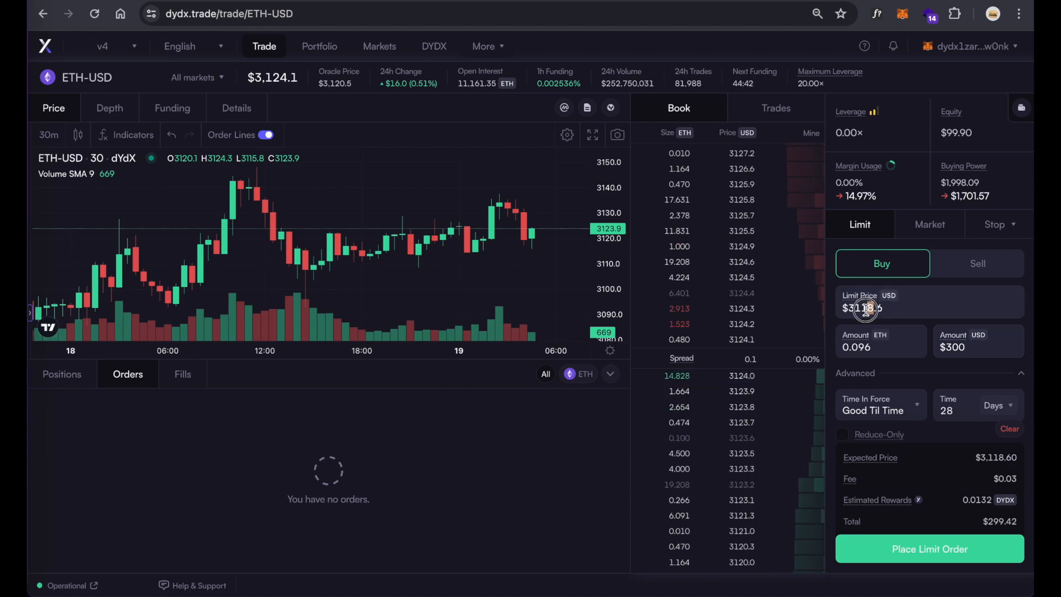
pyautogui.write('20')
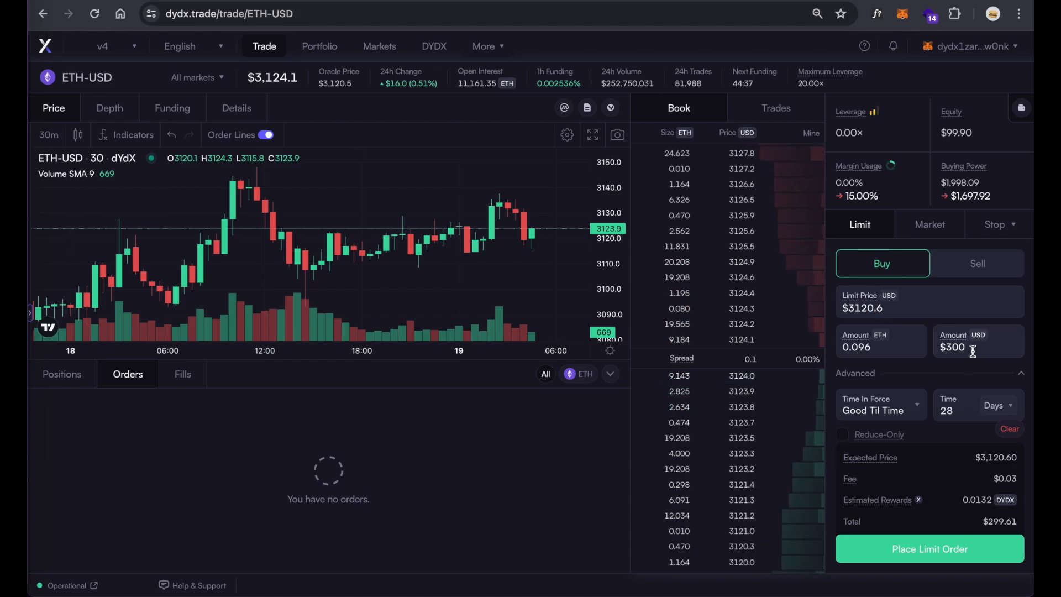
pyautogui.click(890, 414)
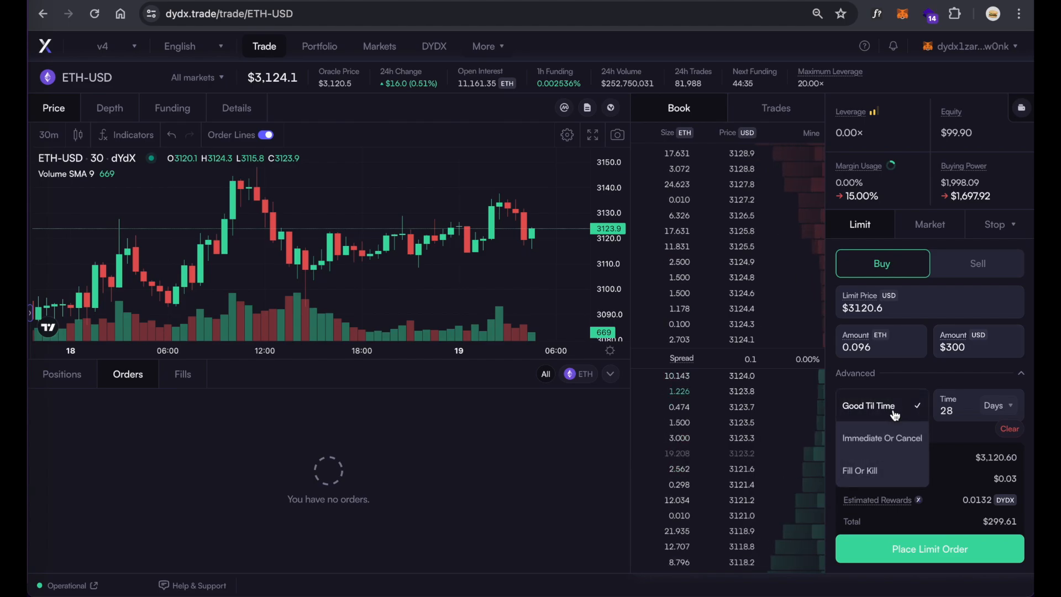
pyautogui.click(956, 400)
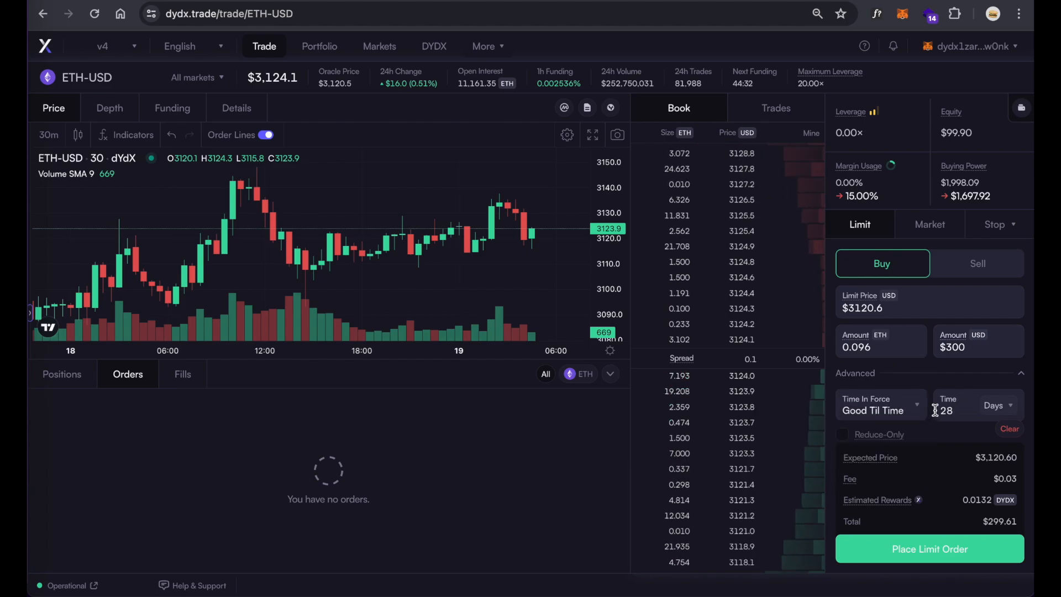
pyautogui.click(916, 415)
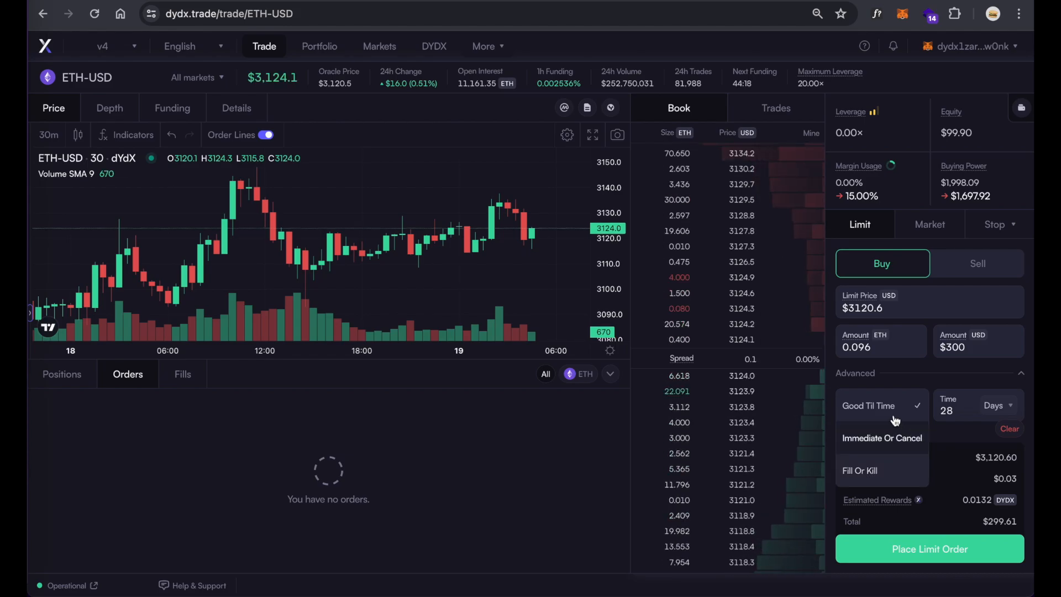
pyautogui.click(910, 368)
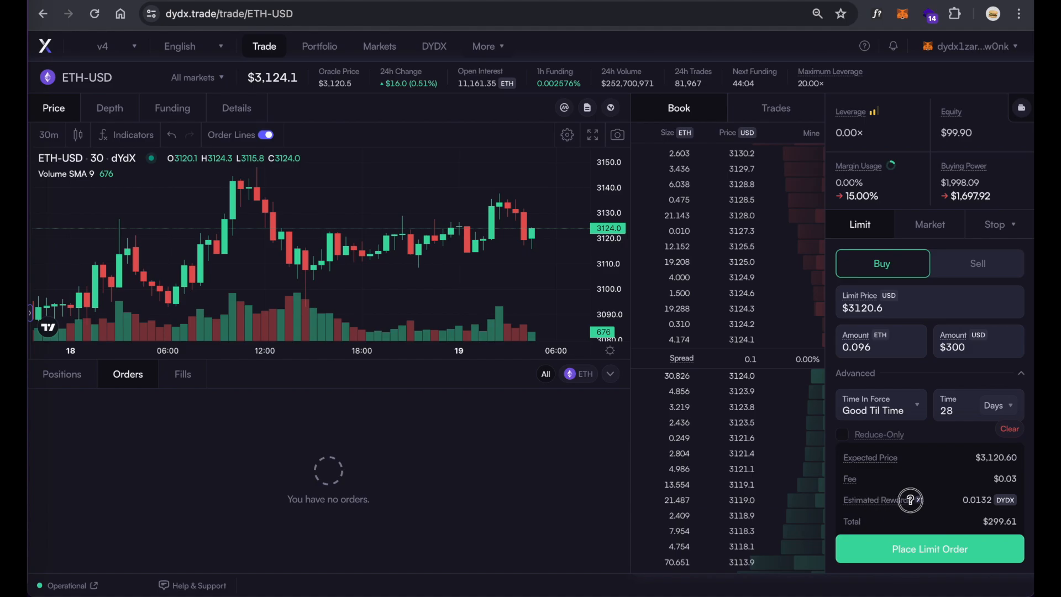
# Review the order's estimated DYDX rewards and total, and place the ETH-USD limit buy order
pyautogui.click(975, 505)
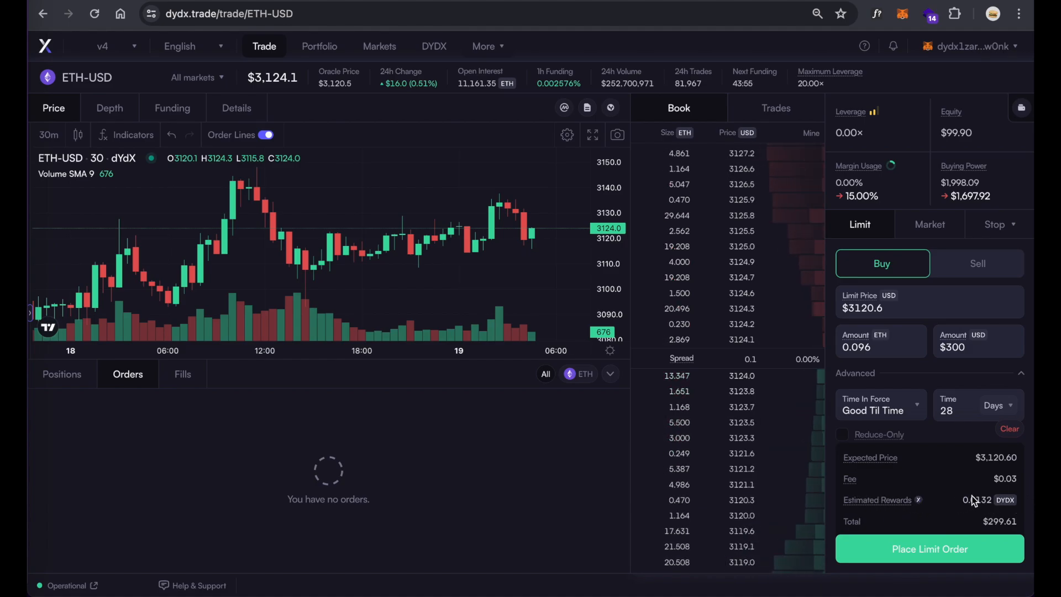
pyautogui.moveTo(982, 496)
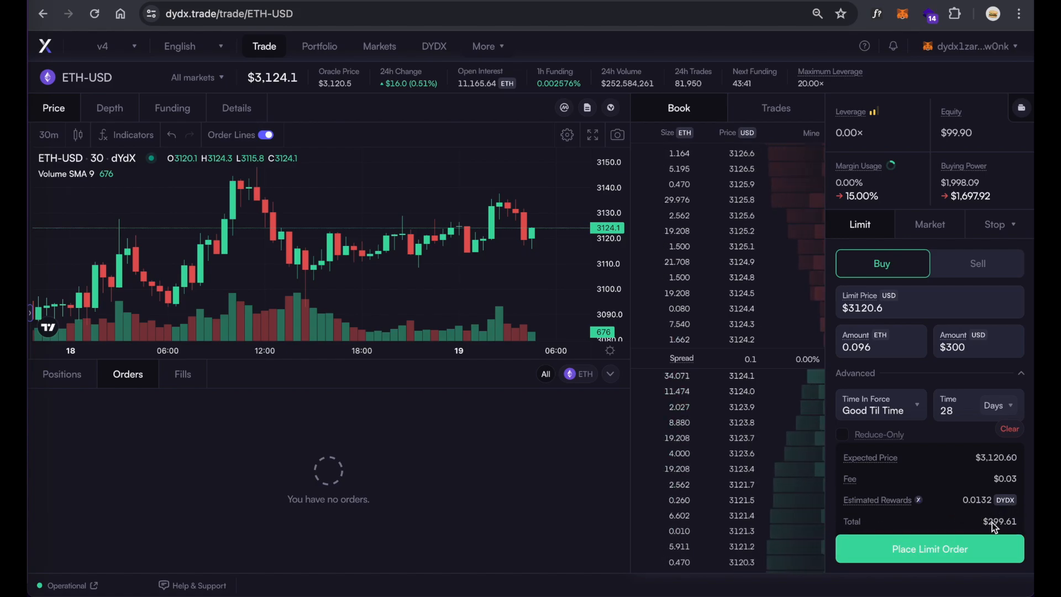
pyautogui.click(921, 552)
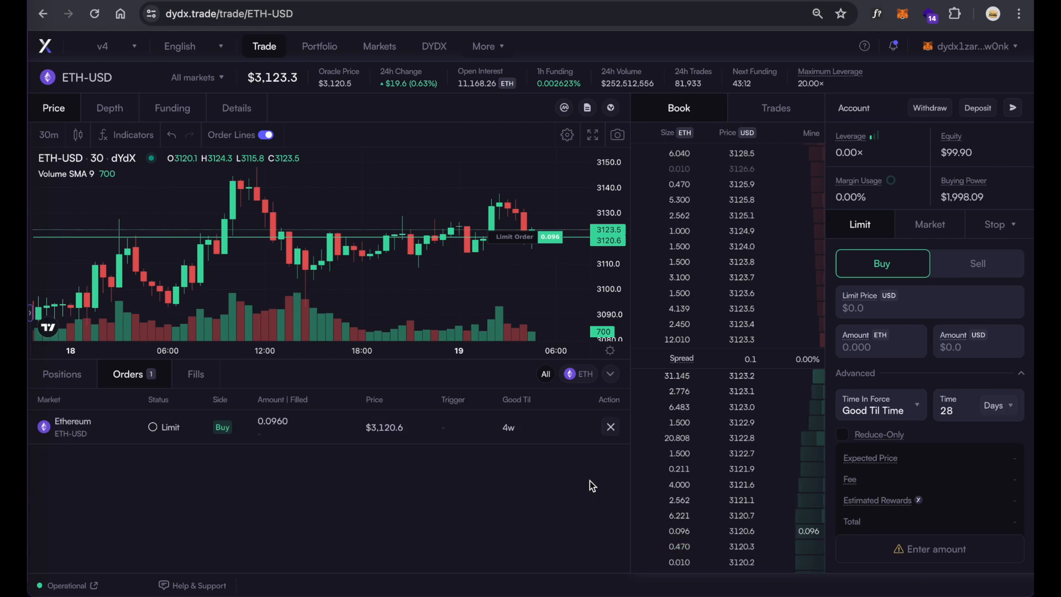
# Cancel the open ETH-USD limit order, dismiss its notification and check the account's equity
pyautogui.click(610, 427)
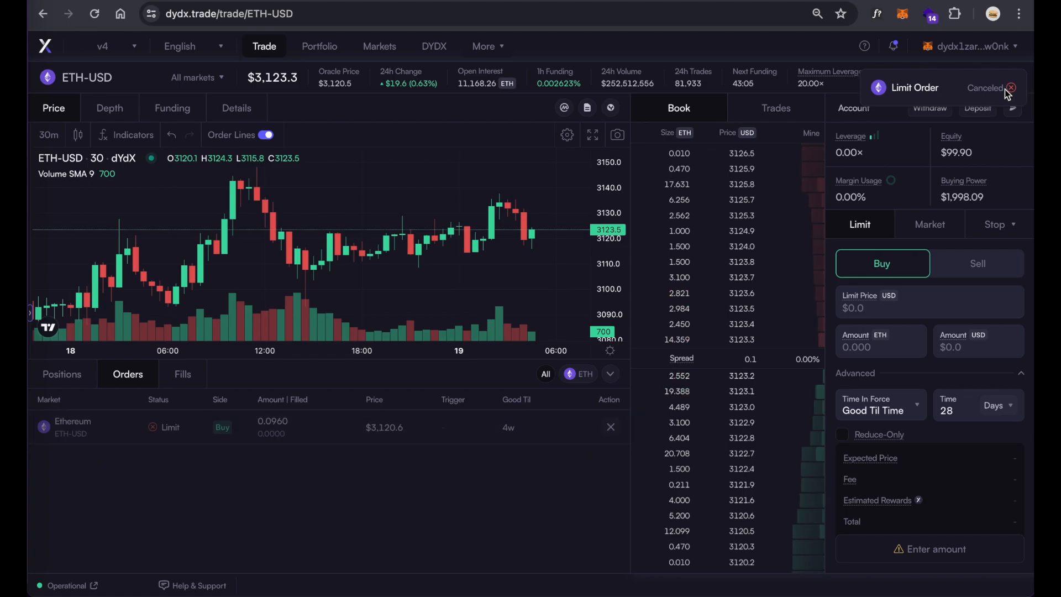
pyautogui.click(1021, 78)
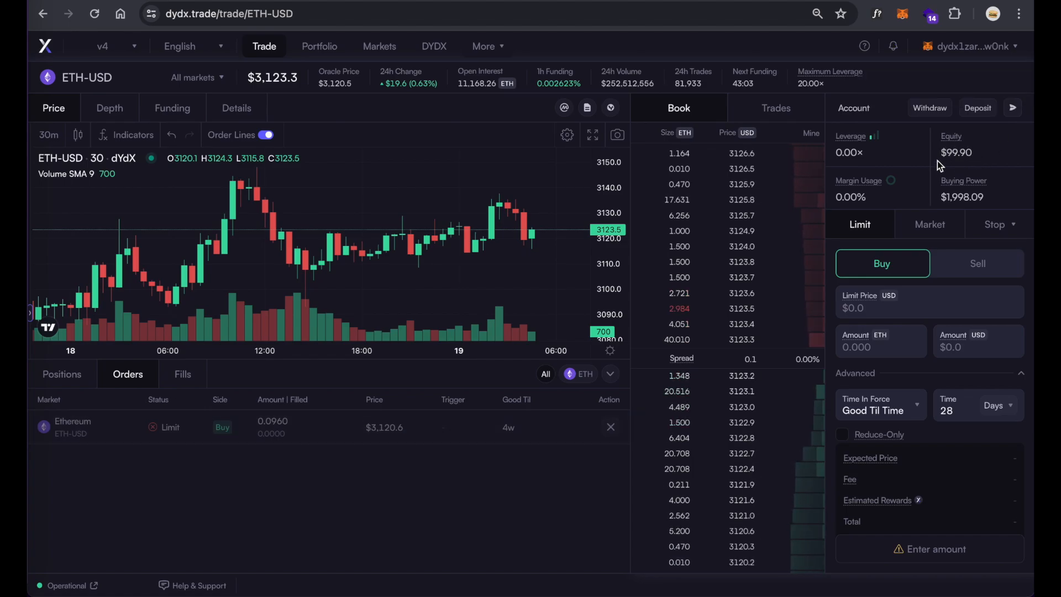
pyautogui.moveTo(946, 137)
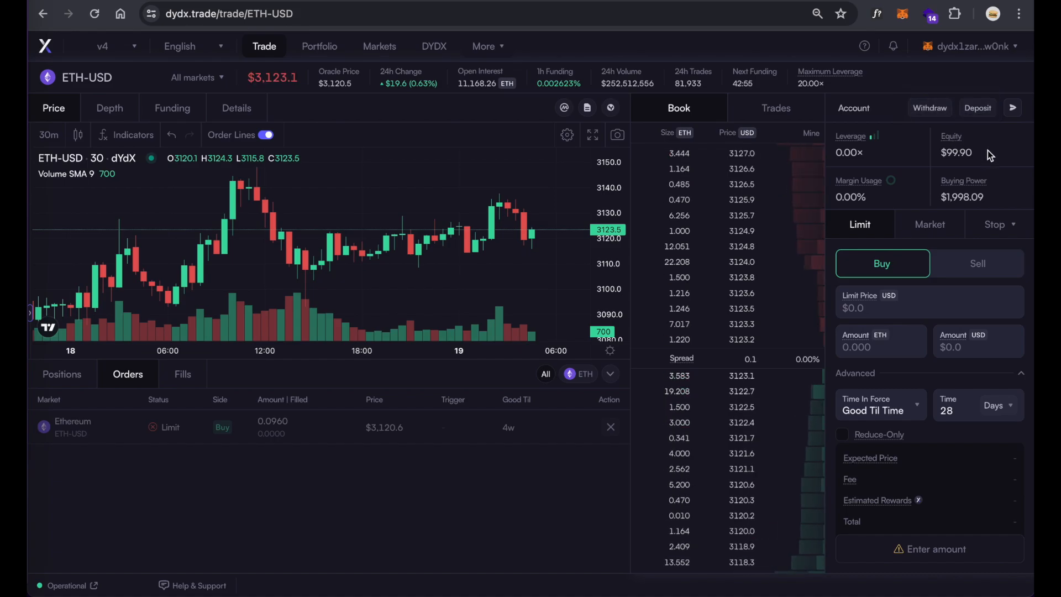
pyautogui.moveTo(958, 155)
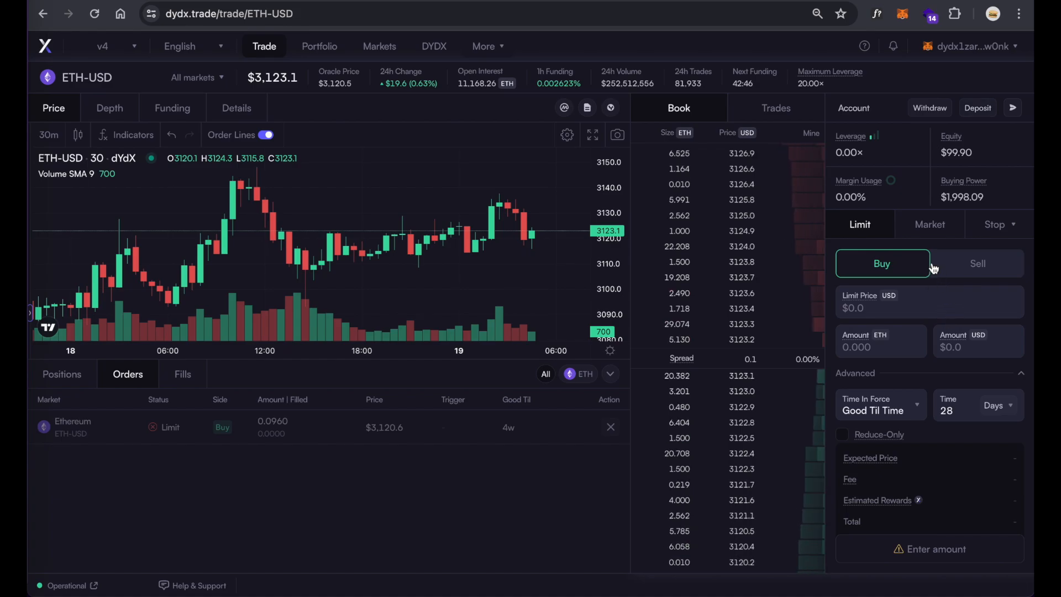
# Switch to a market buy order for ETH-USD and set its leverage to 4.3×
pyautogui.click(930, 228)
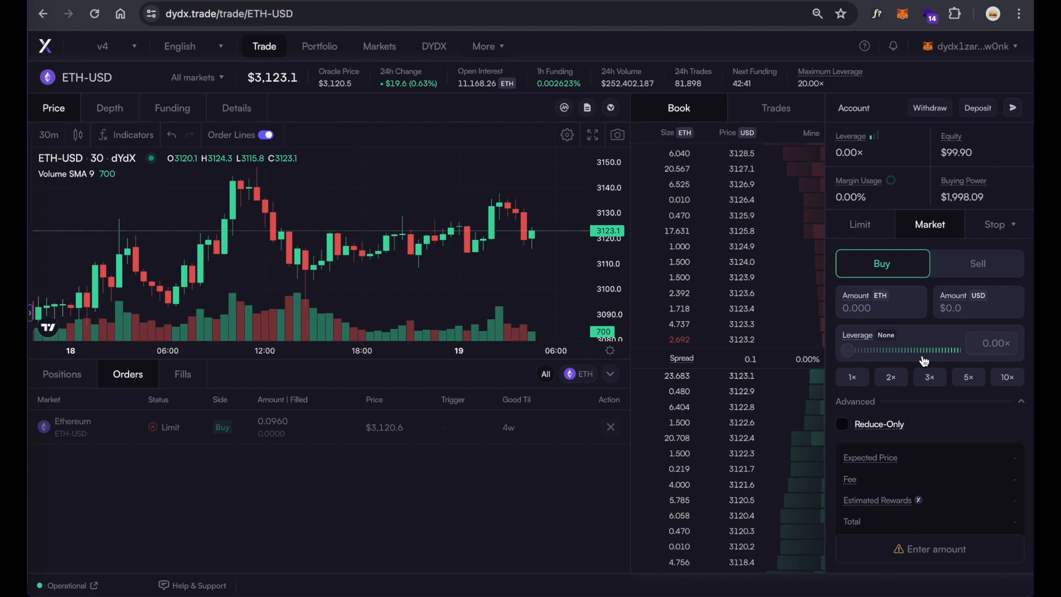
pyautogui.moveTo(847, 350); pyautogui.dragTo(871, 350)
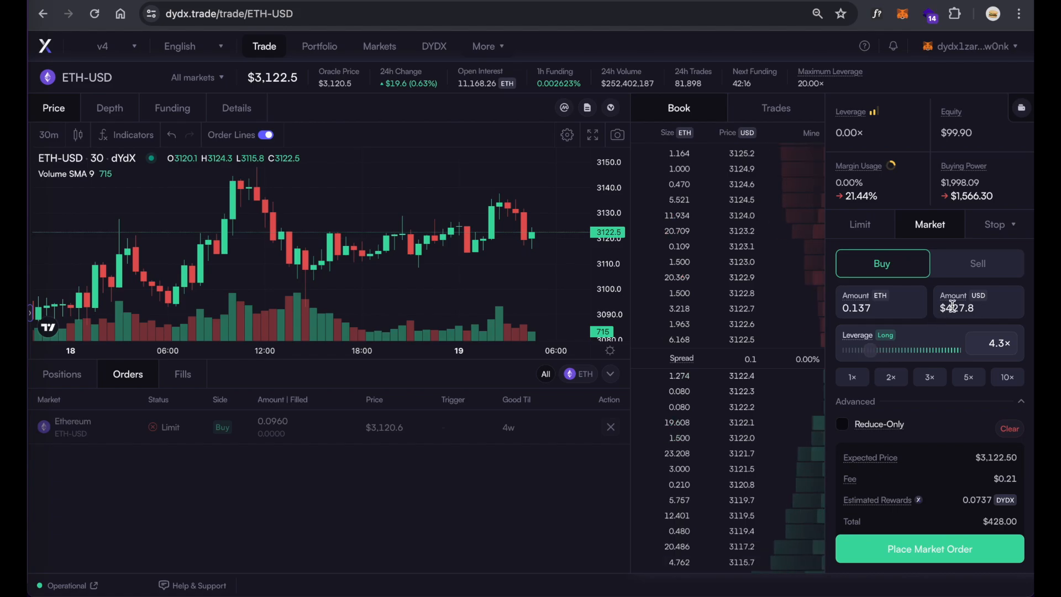
# Lower the ETH-USD market buy order's leverage to 3× and compare its USD amount with the account's equity
pyautogui.moveTo(870, 350); pyautogui.dragTo(859, 354)
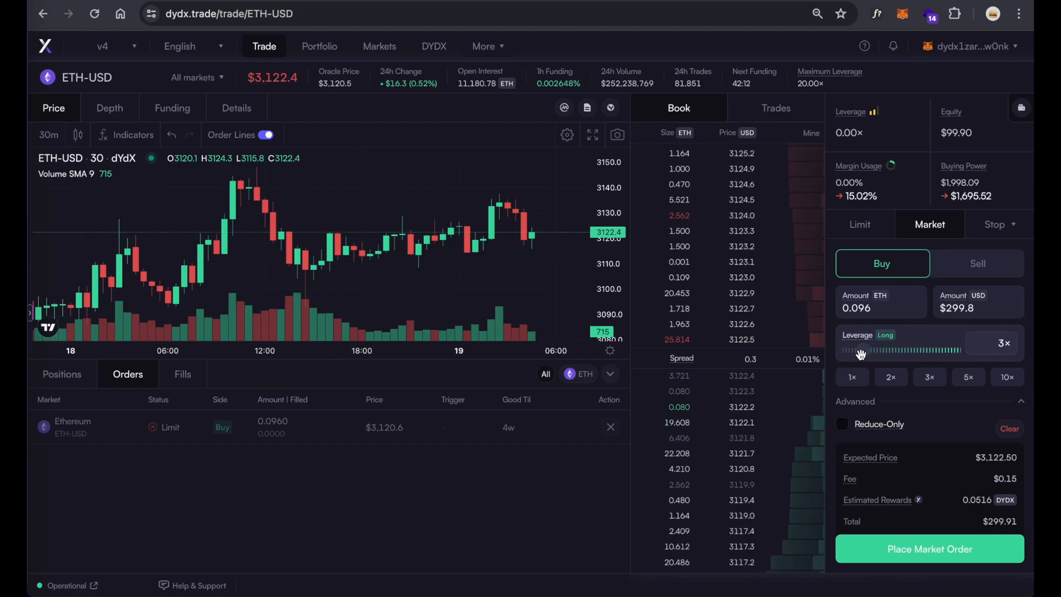
pyautogui.doubleClick(960, 309)
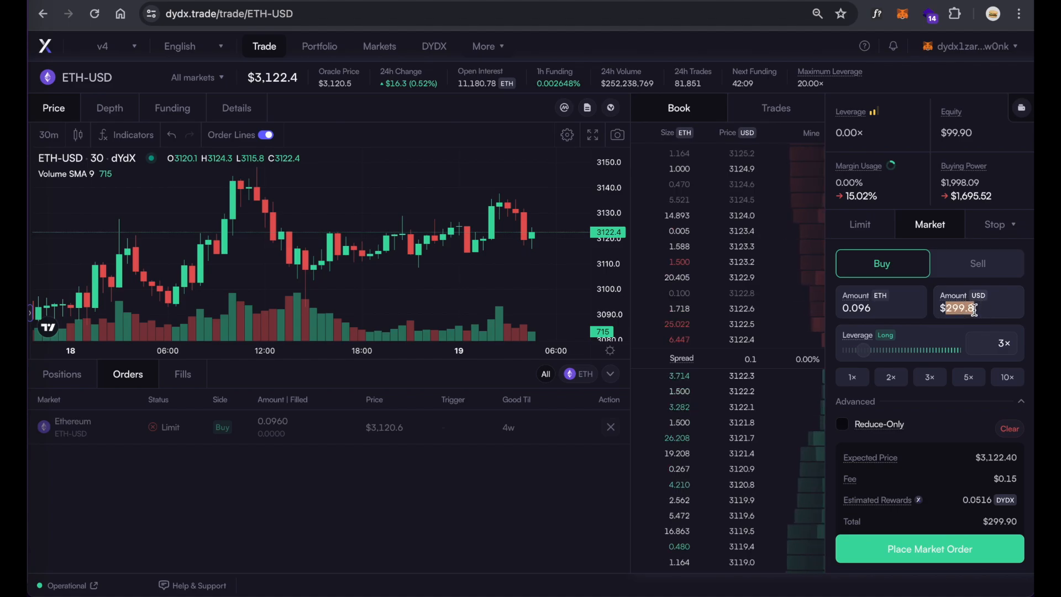
pyautogui.click(951, 134)
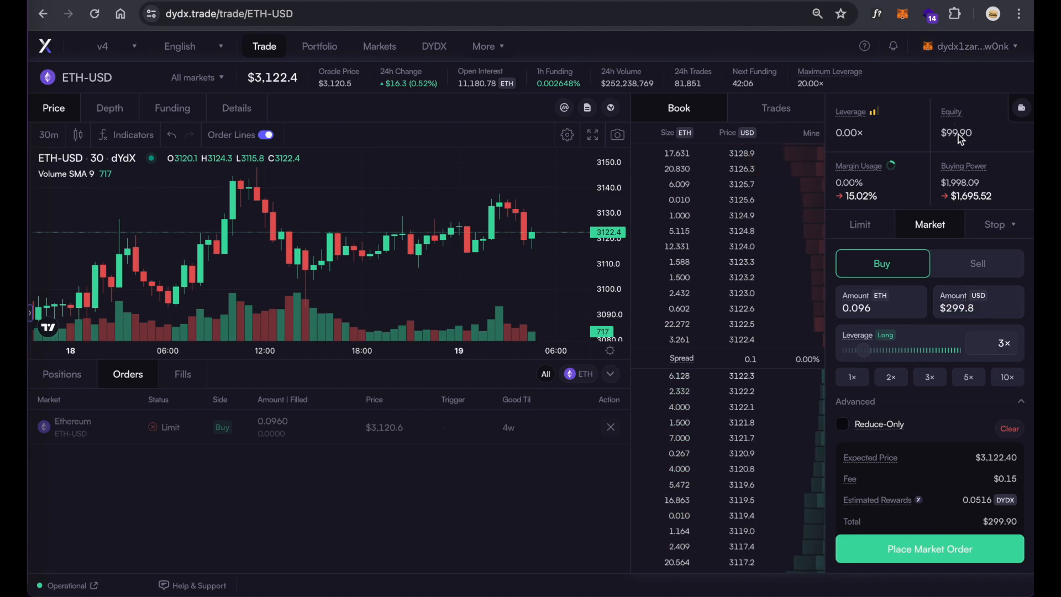
# Try the maximum 20× leverage on the market buy order, check the resulting USD amount, and return to 3×
pyautogui.moveTo(949, 353); pyautogui.dragTo(989, 350)
pyautogui.click(954, 309)
pyautogui.moveTo(954, 310); pyautogui.dragTo(987, 312)
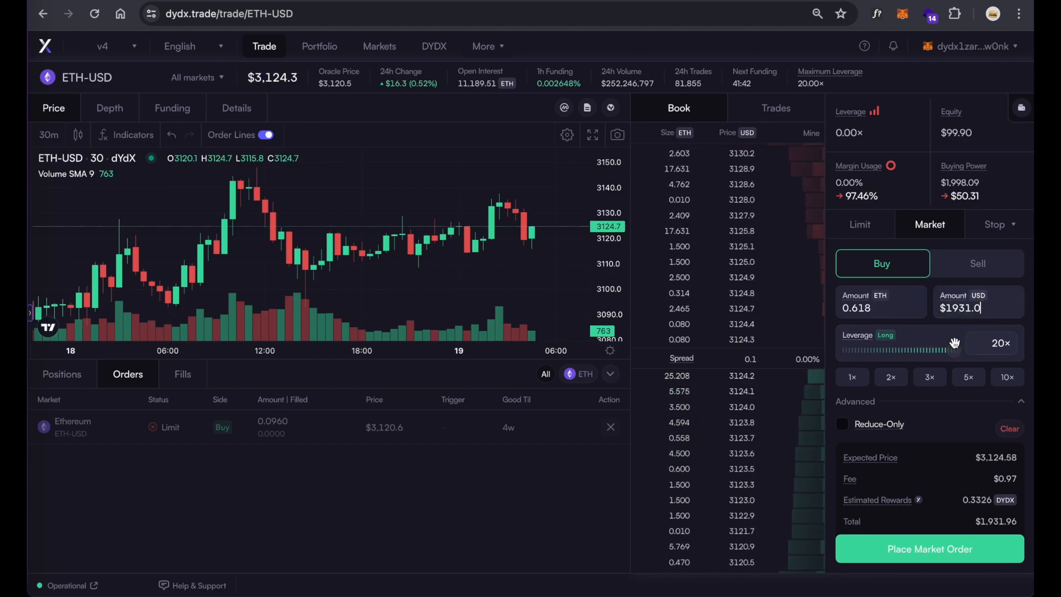
pyautogui.moveTo(955, 342); pyautogui.dragTo(978, 346)
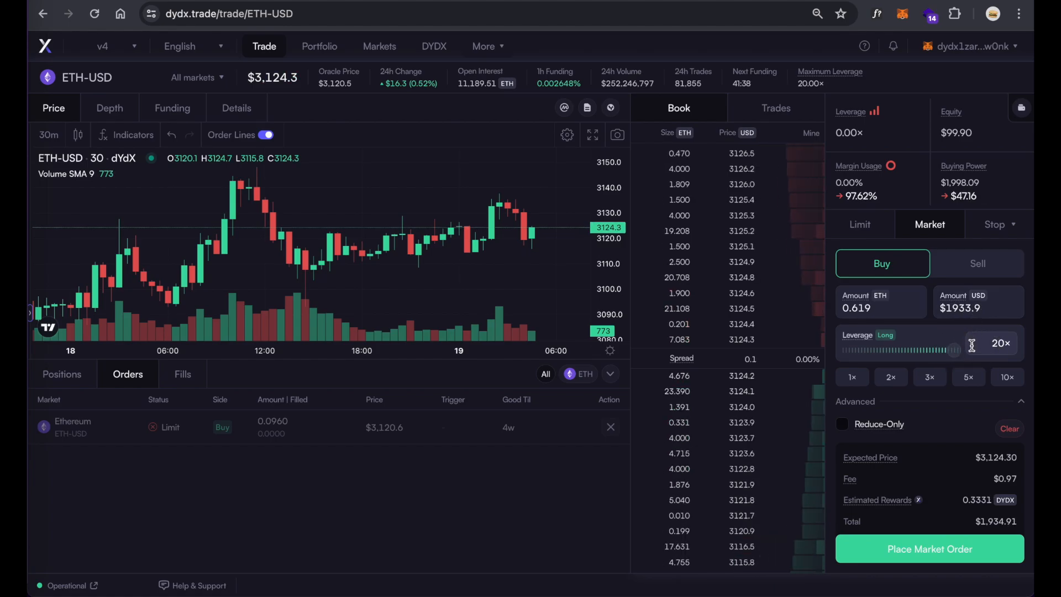
pyautogui.click(959, 350)
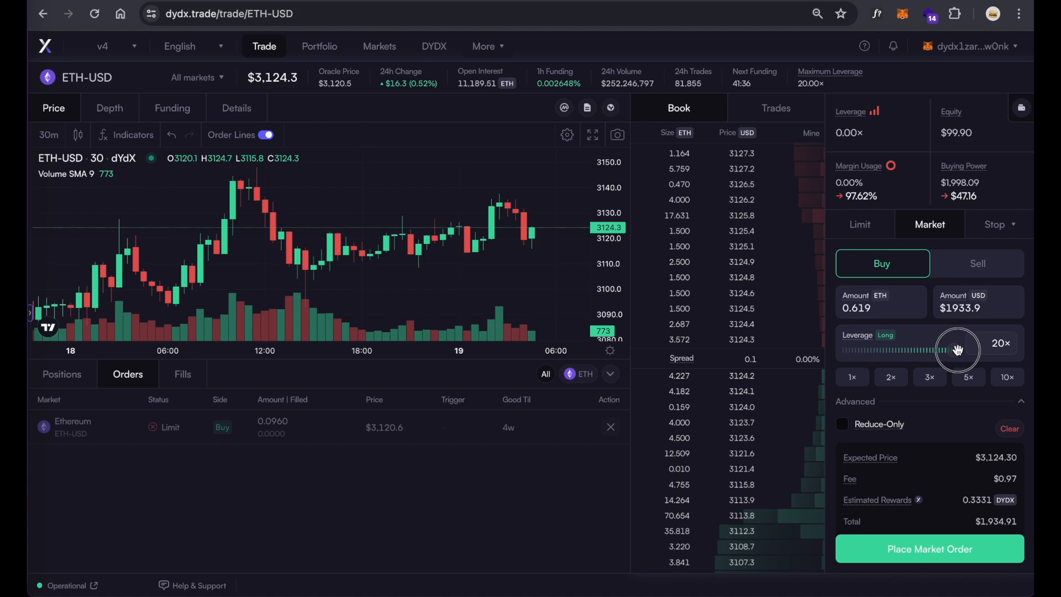
pyautogui.moveTo(958, 350); pyautogui.dragTo(860, 349)
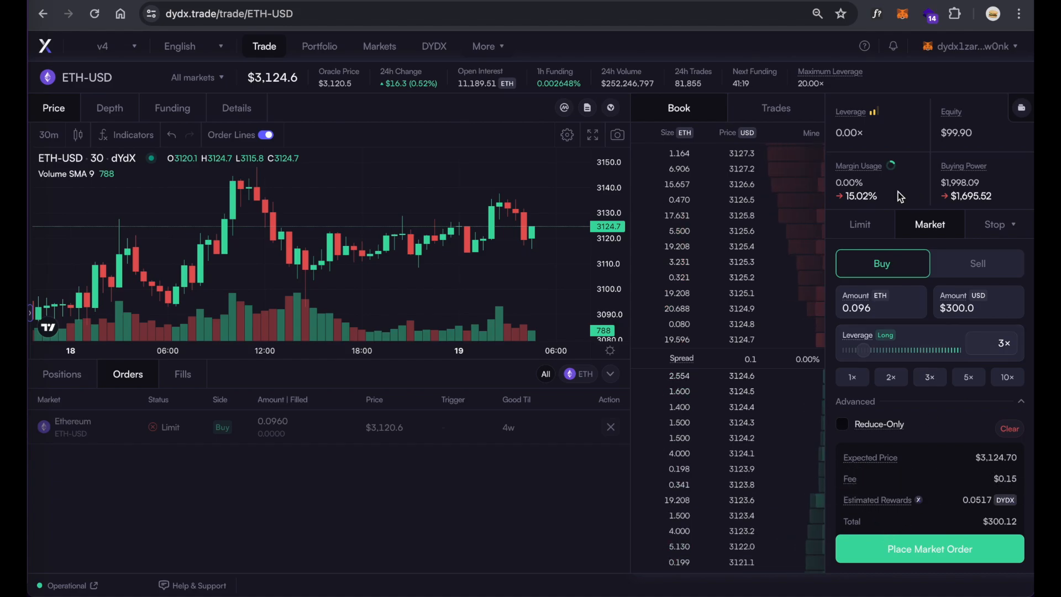
# Try a limit buy order for ETH-USD with a $300 amount and a limit price of $3124.5
pyautogui.click(866, 227)
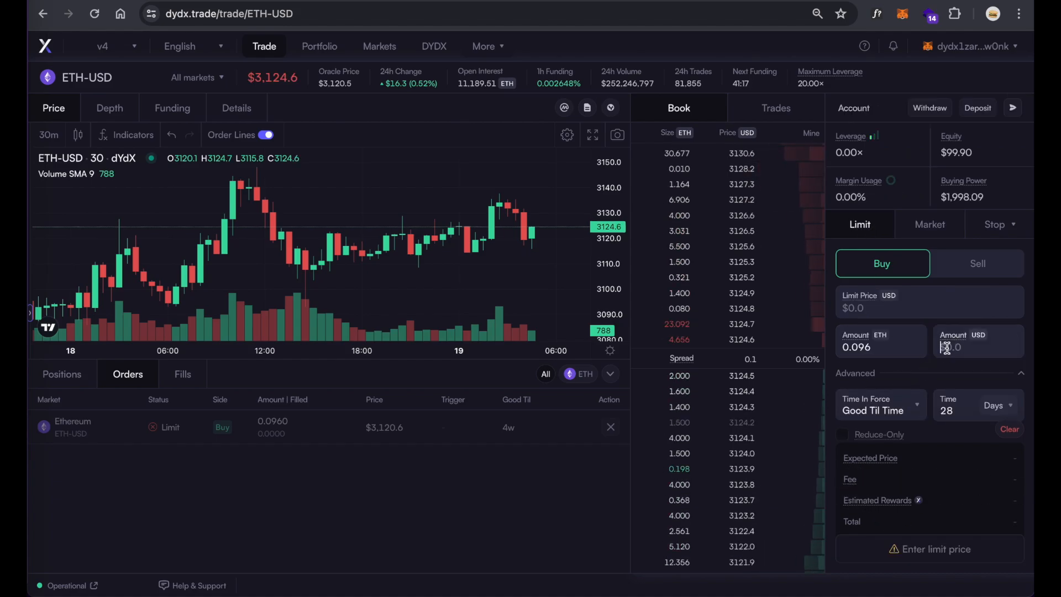
pyautogui.write('300')
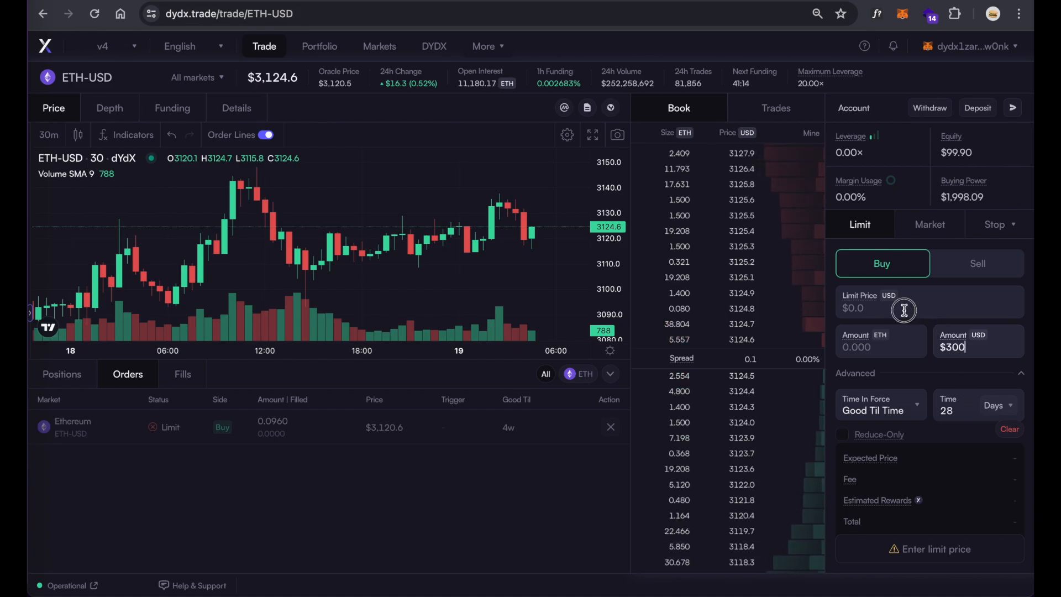
pyautogui.click(825, 380)
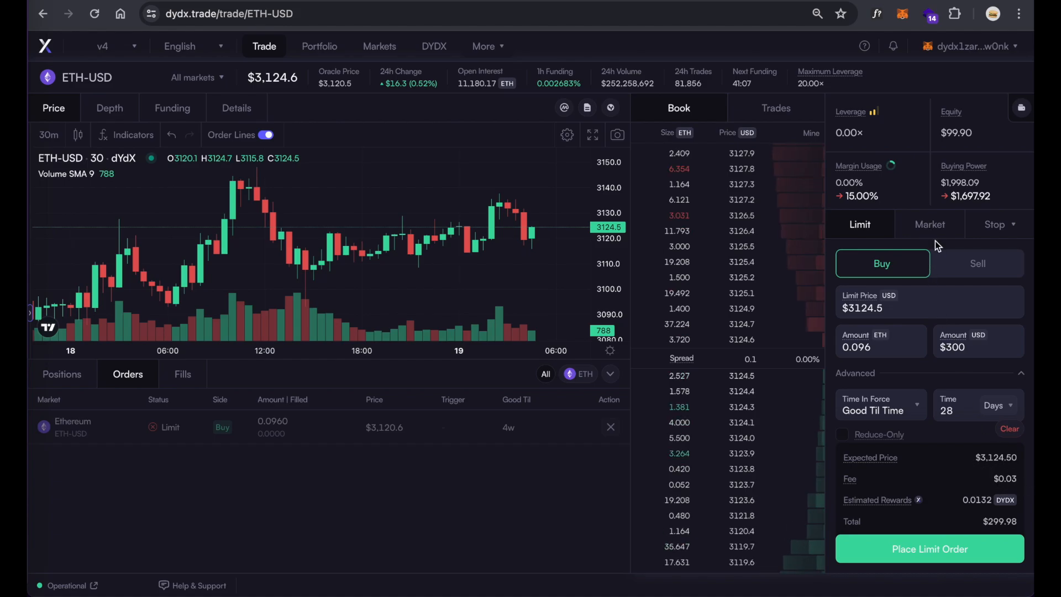
# Place a $300 ETH-USD market buy order at 3× leverage and view the opened position's unrealized profit and loss
pyautogui.click(931, 226)
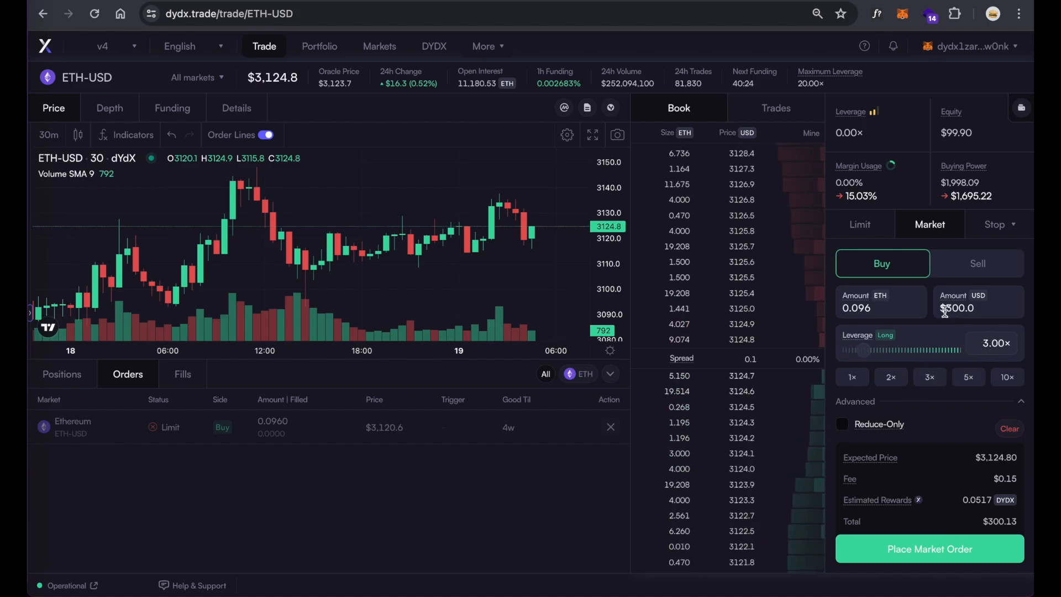
pyautogui.click(917, 558)
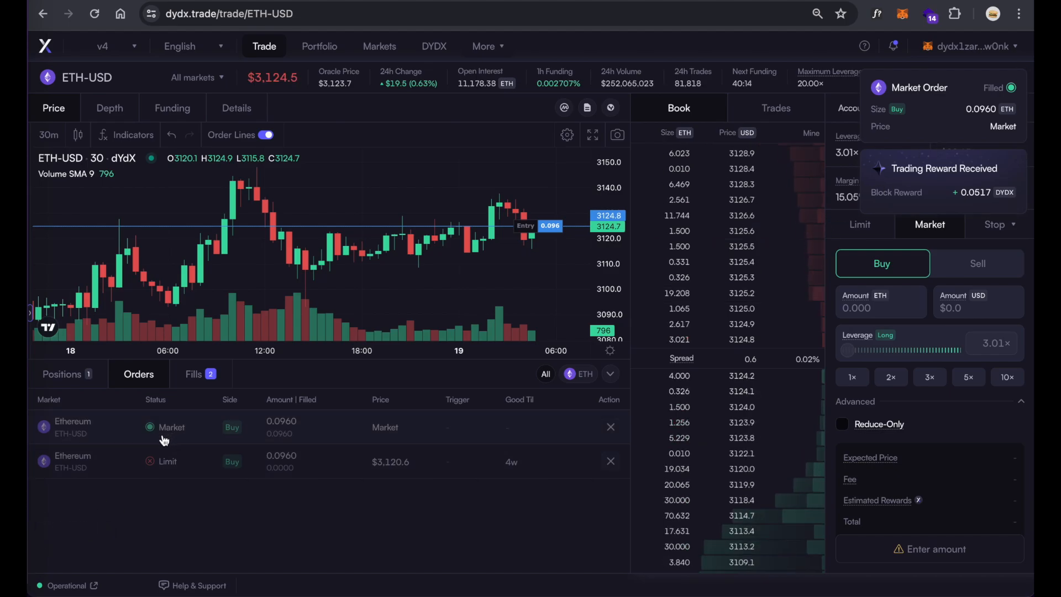
pyautogui.click(70, 384)
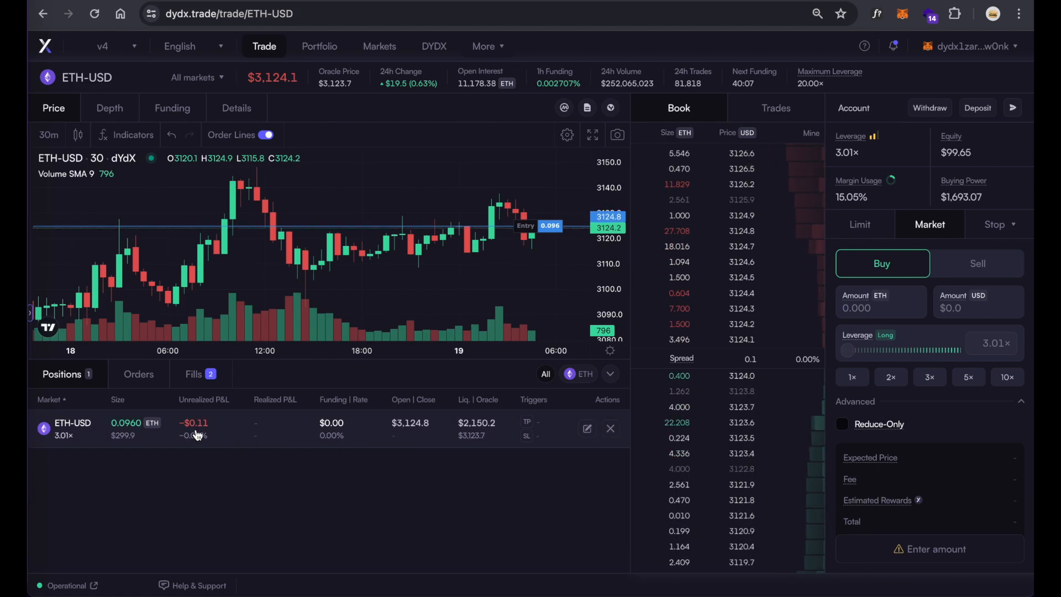
pyautogui.moveTo(199, 436)
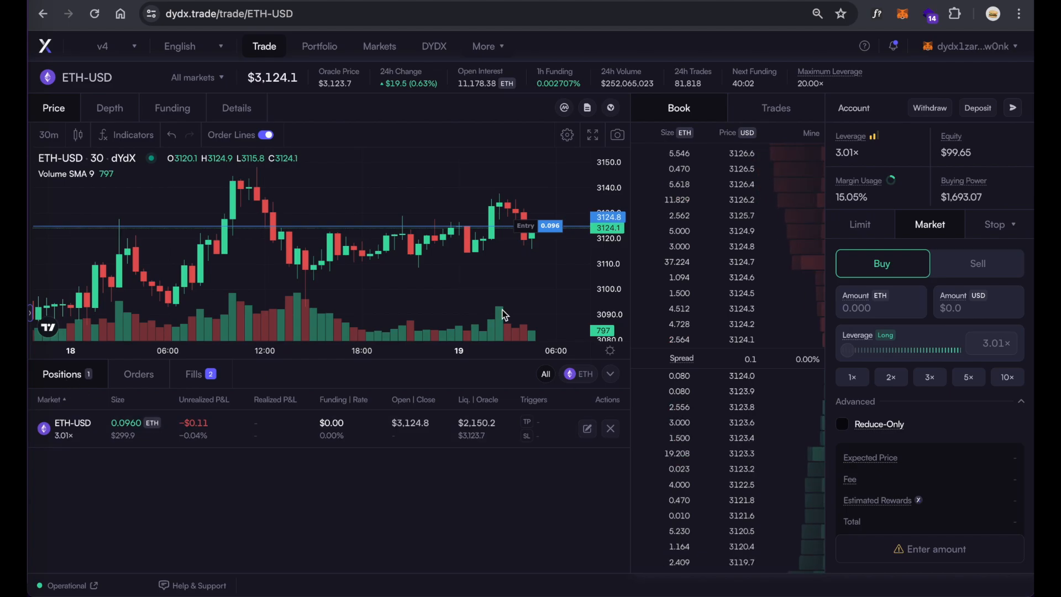
# Examine the position's entry on the price chart and look at its take-profit and stop-loss options without adding any
pyautogui.moveTo(614, 227); pyautogui.dragTo(600, 145)
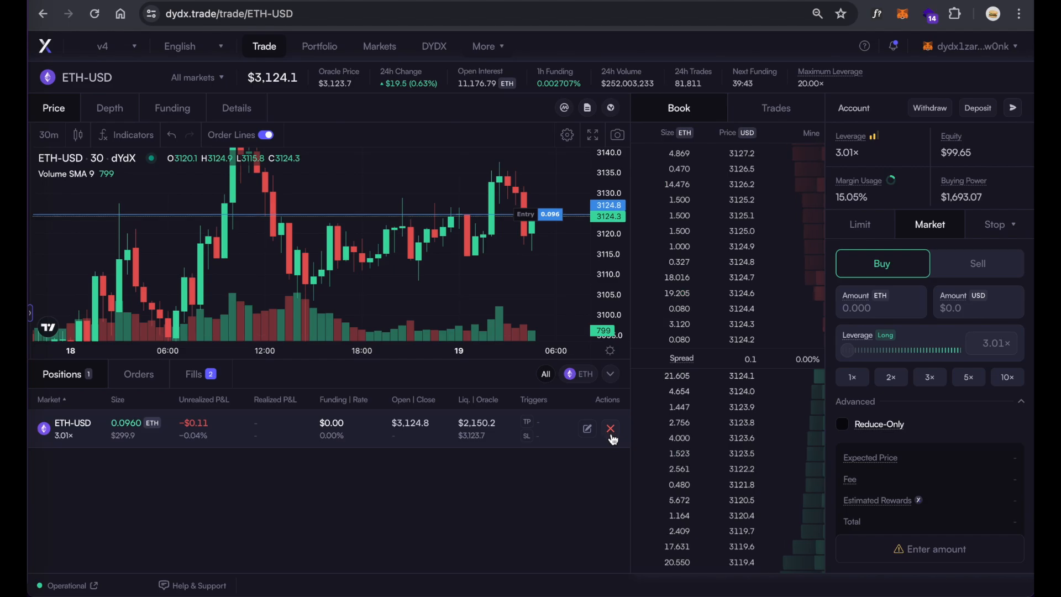
pyautogui.click(586, 430)
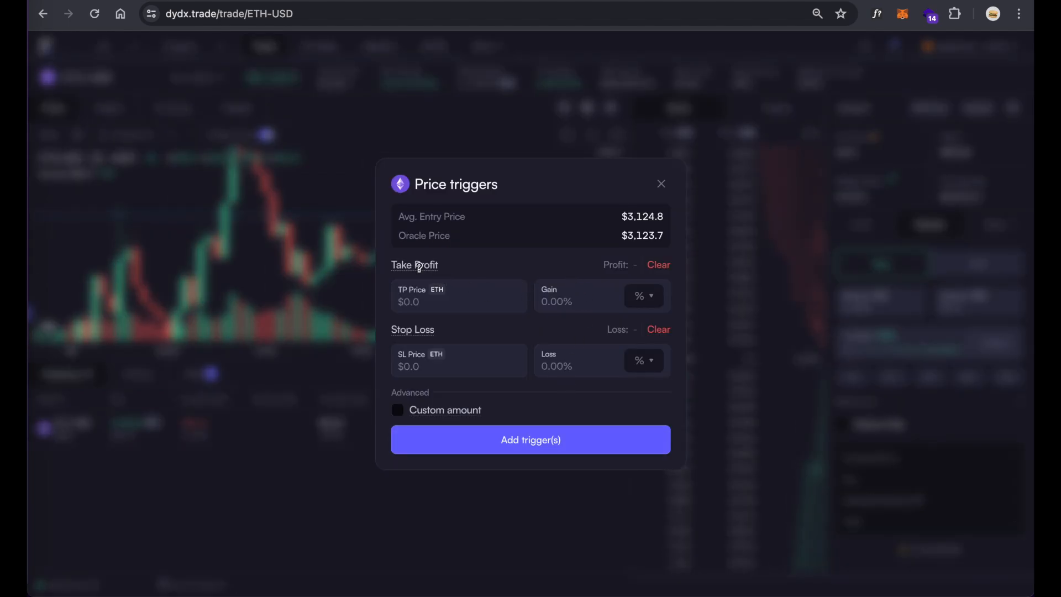
pyautogui.click(663, 188)
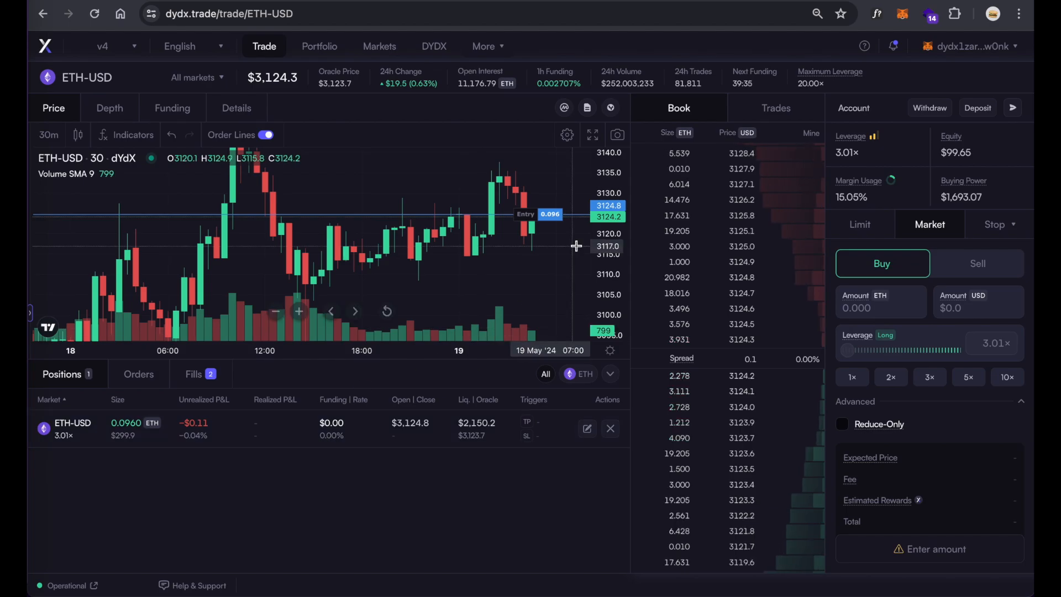
pyautogui.moveTo(606, 251); pyautogui.dragTo(608, 279)
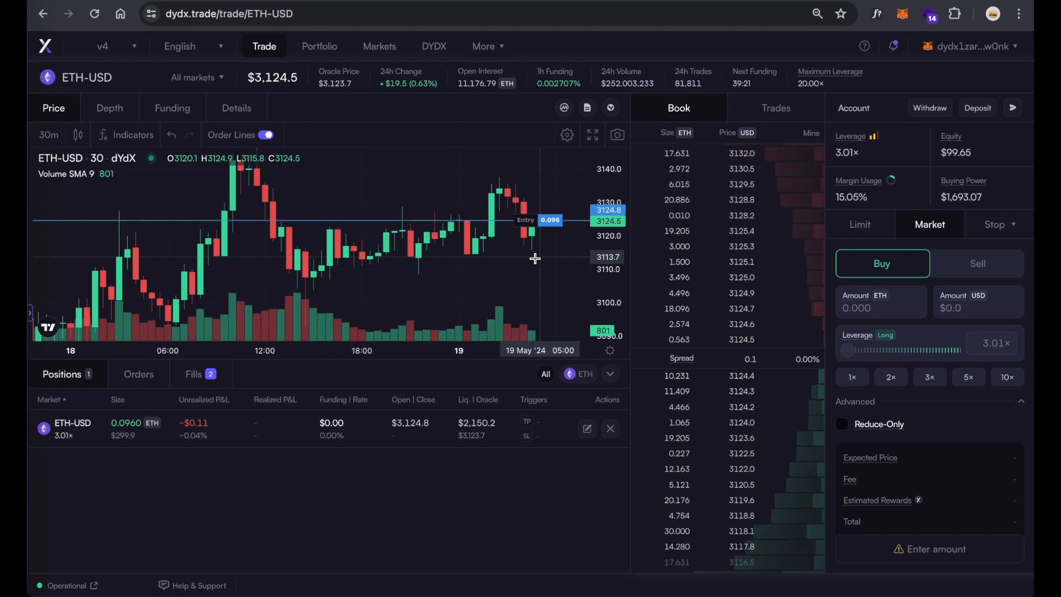
# Enter a stop-loss price of $3113 in the ETH-USD position's price triggers and check the loss percentage
pyautogui.click(588, 430)
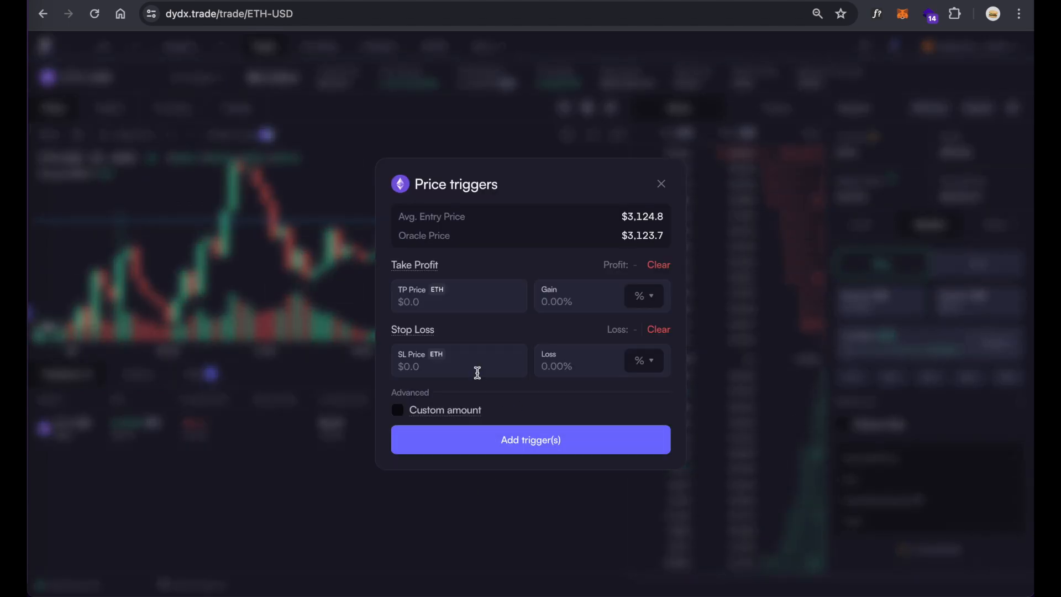
pyautogui.click(409, 367)
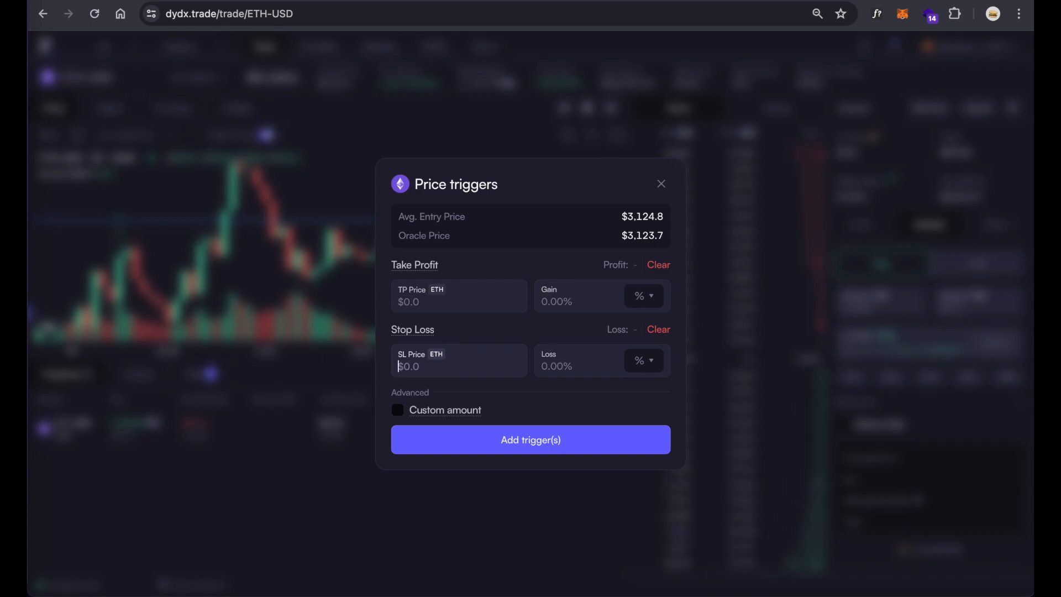
pyautogui.write('3113')
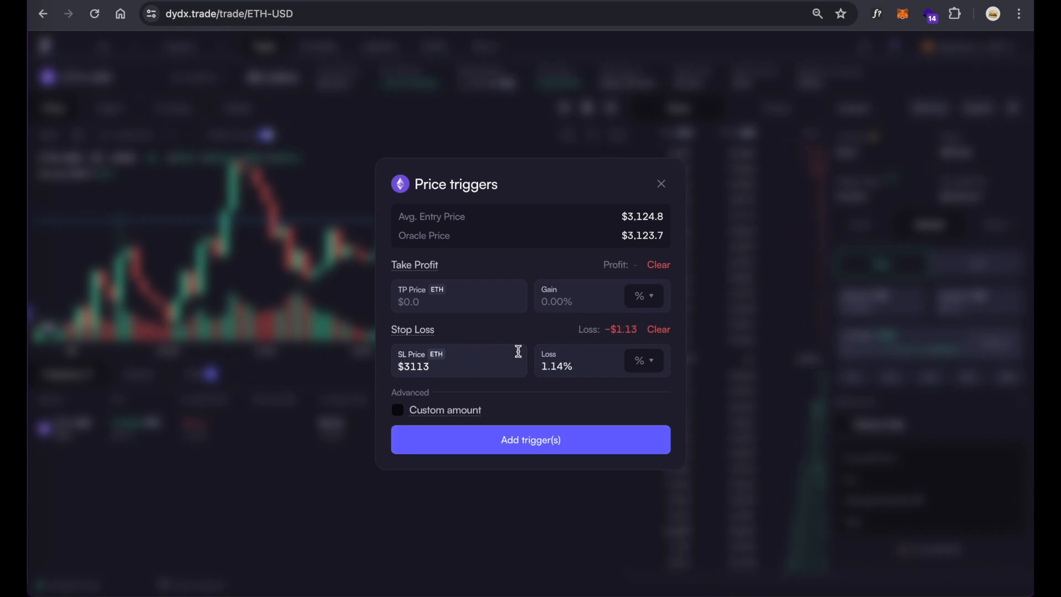
pyautogui.click(565, 369)
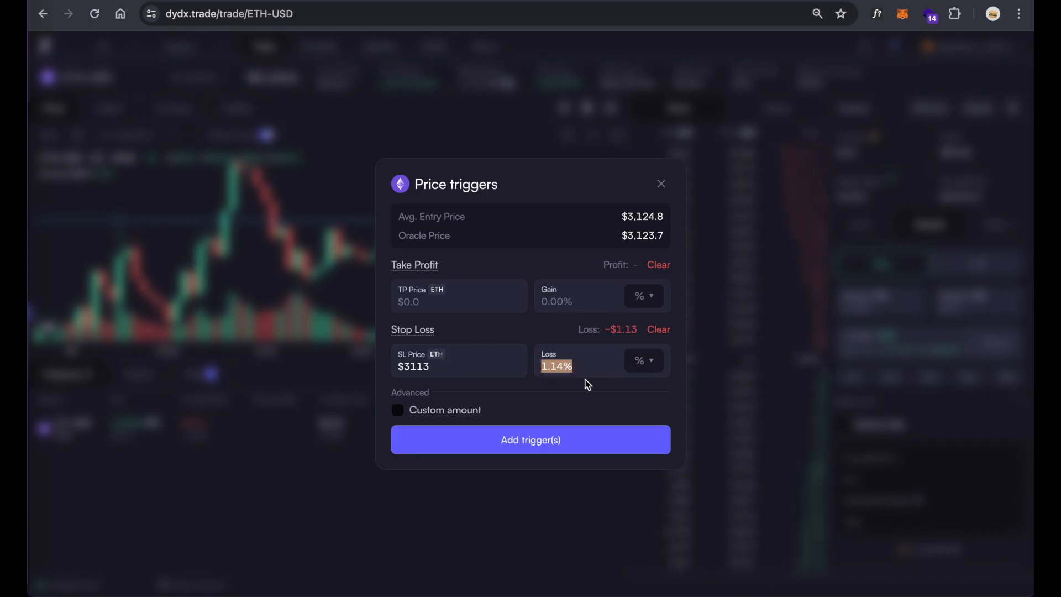
# Replace the stop-loss trigger's loss percentage with 5.00%
pyautogui.click(561, 363)
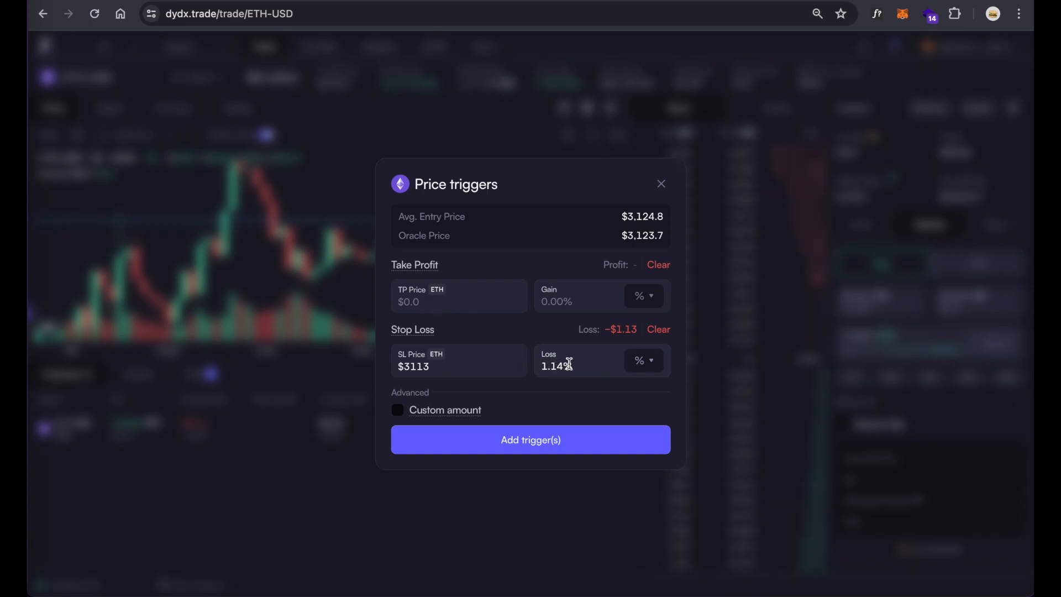
pyautogui.press('BackSpace')
pyautogui.press('BackSpace')
pyautogui.press('BackSpace')
pyautogui.press('BackSpace')
pyautogui.write('5')
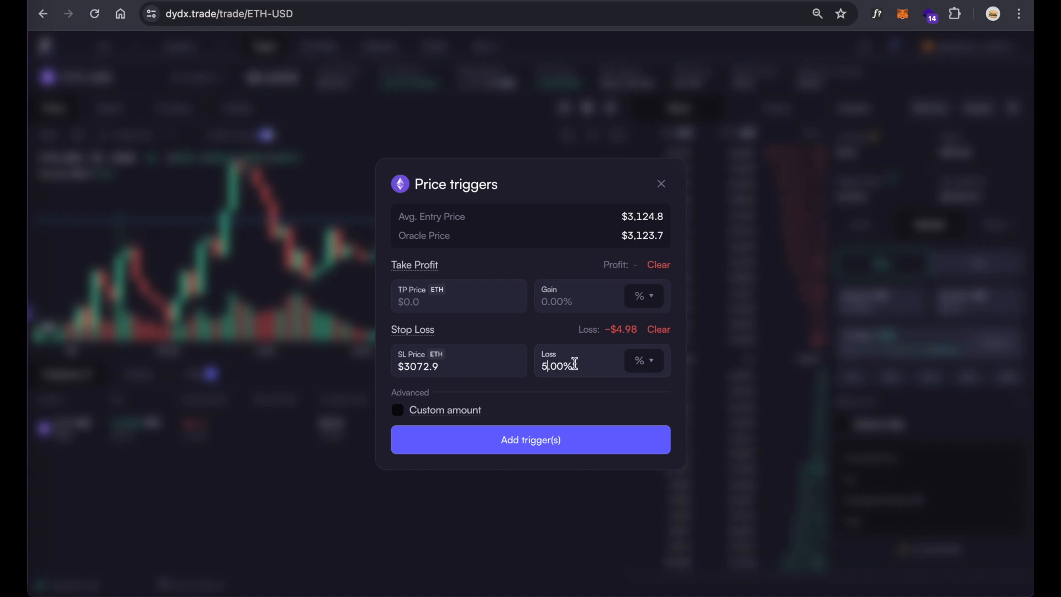
# Set the take-profit gain to 15.00% and add both price triggers to the position
pyautogui.click(567, 303)
pyautogui.write('15.00')
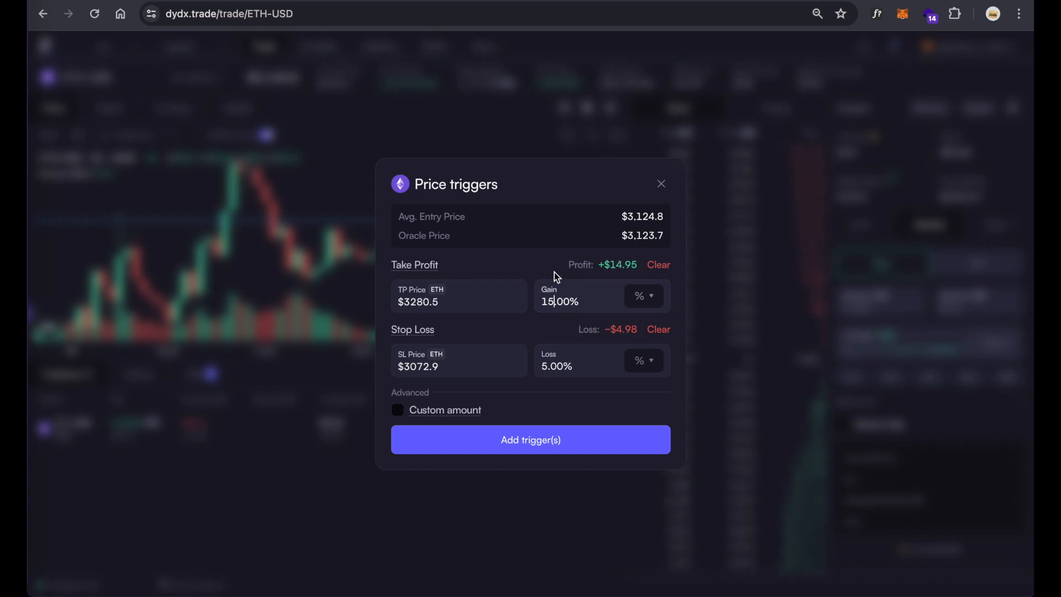
pyautogui.click(504, 445)
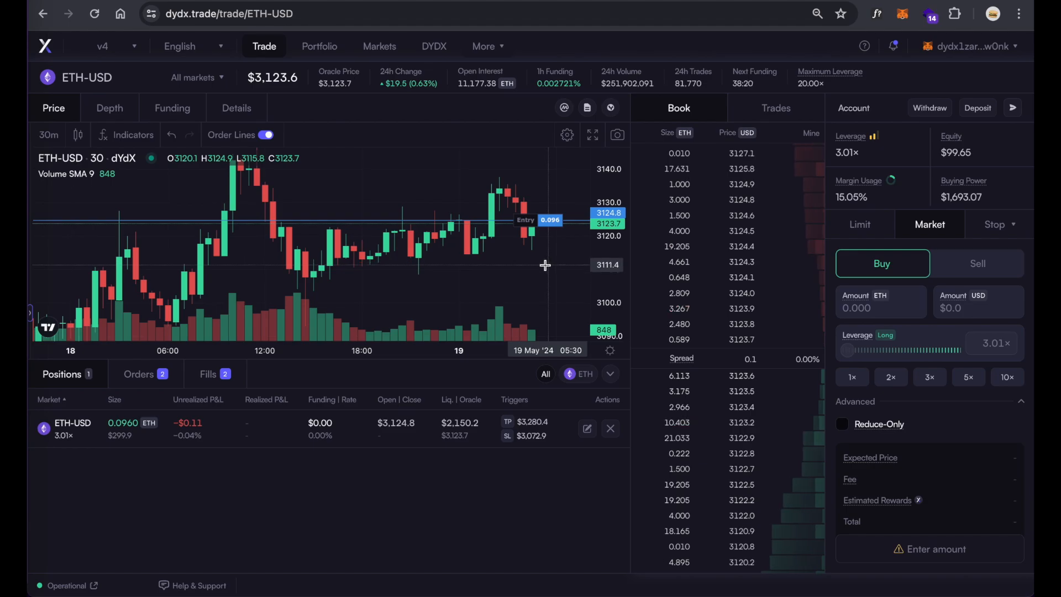
# Edit the ETH-USD position's price triggers, set the take-profit gain to 10.00%, submit the change and close the dialog
pyautogui.scroll(-2, 541, 278)
pyautogui.moveTo(550, 267); pyautogui.dragTo(497, 357)
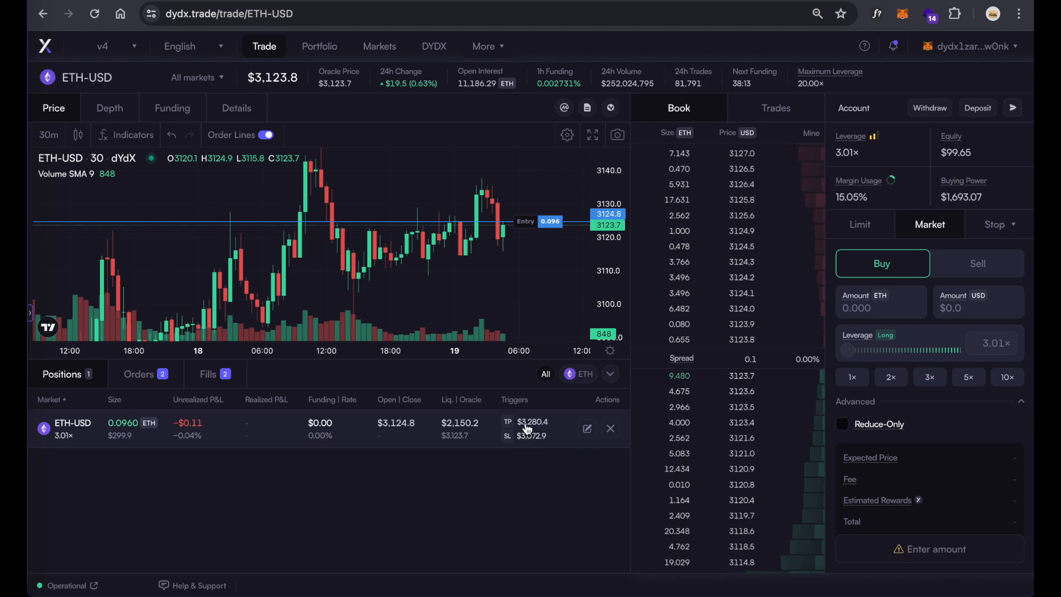
pyautogui.click(588, 429)
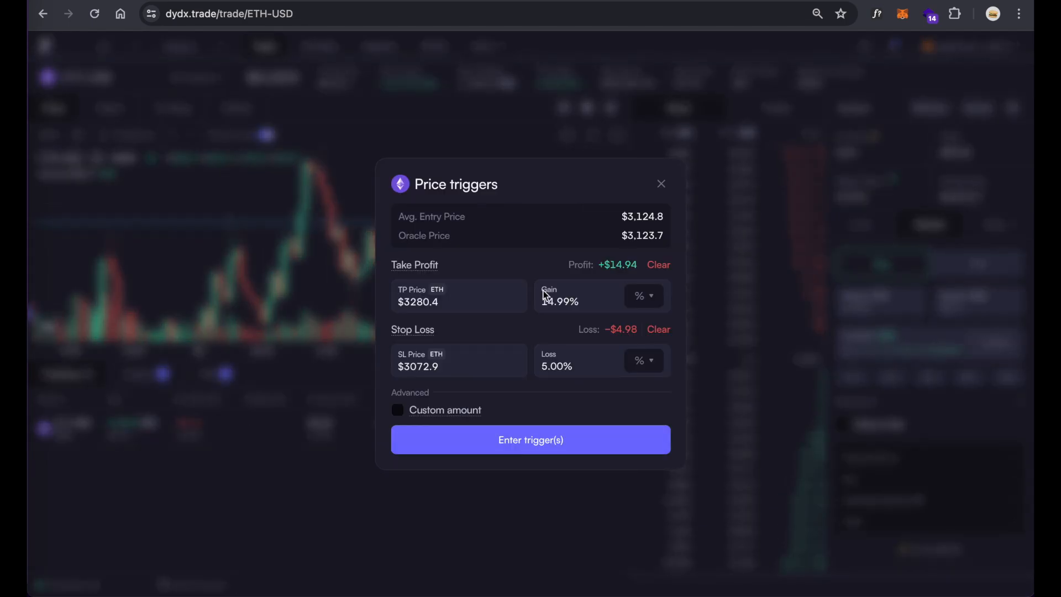
pyautogui.click(559, 302)
pyautogui.press('BackSpace')
pyautogui.write('0')
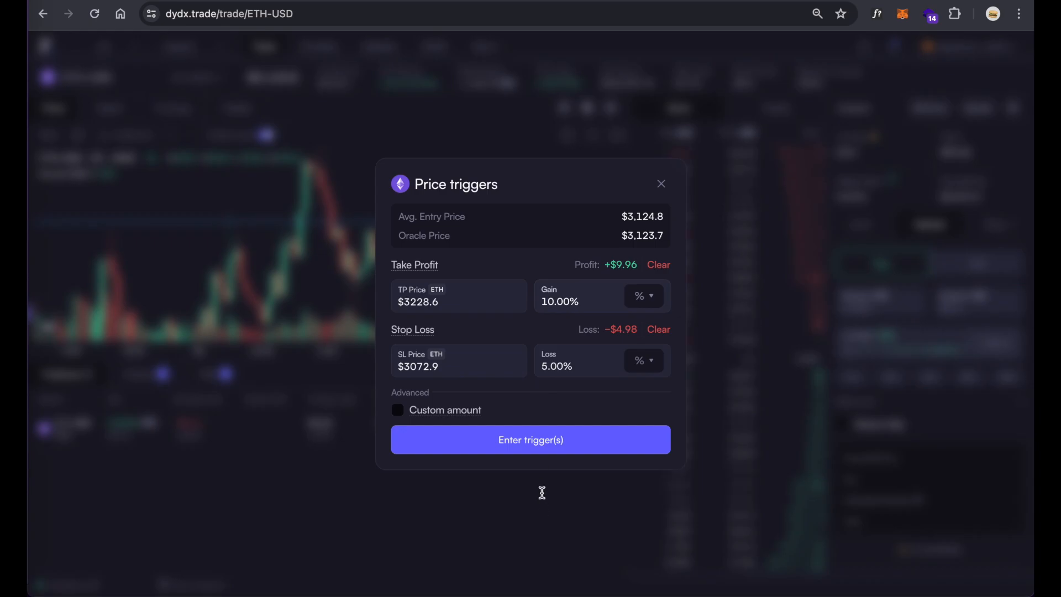
pyautogui.click(526, 448)
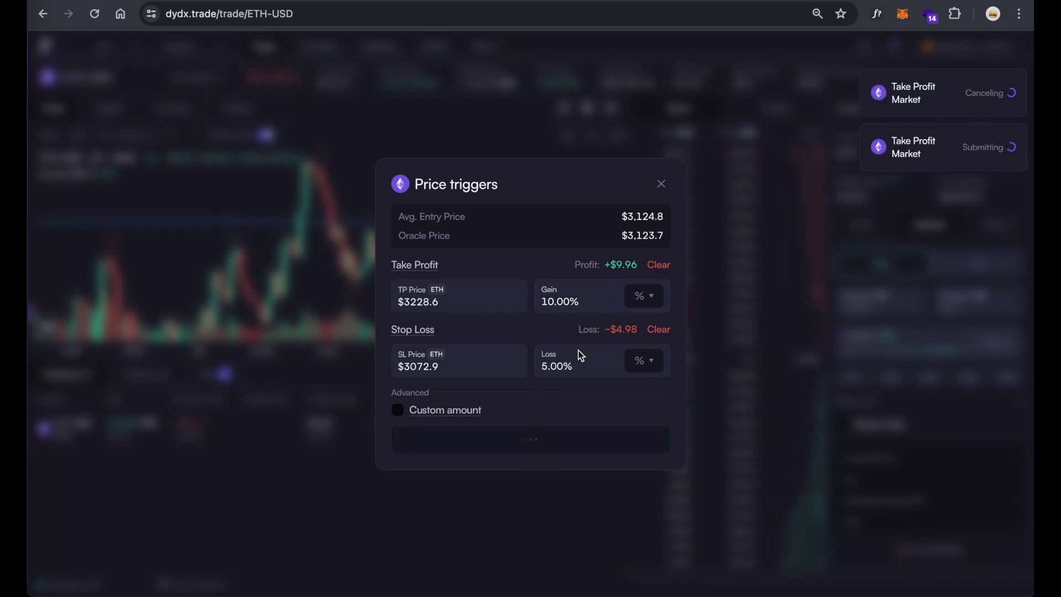
pyautogui.click(661, 186)
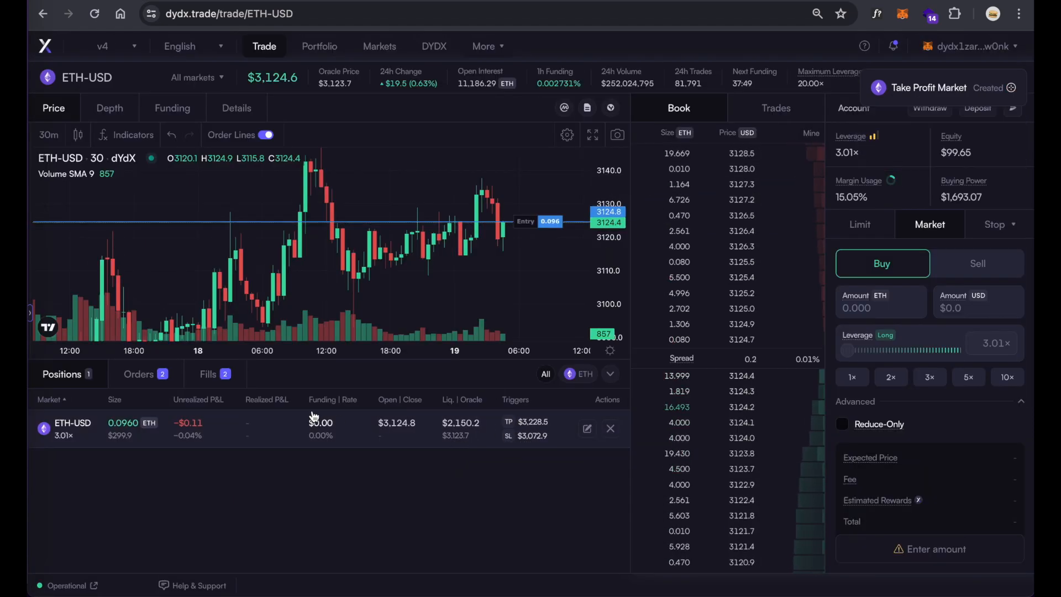
# Review the account's fills and orders, return to the open ETH-USD position and check the account's equity
pyautogui.click(212, 375)
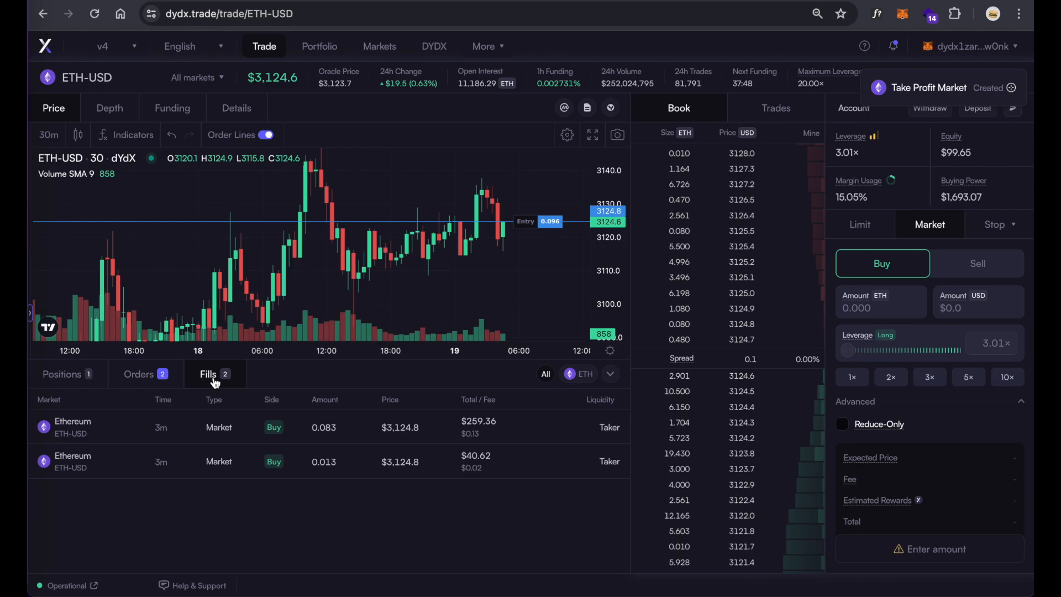
pyautogui.click(145, 375)
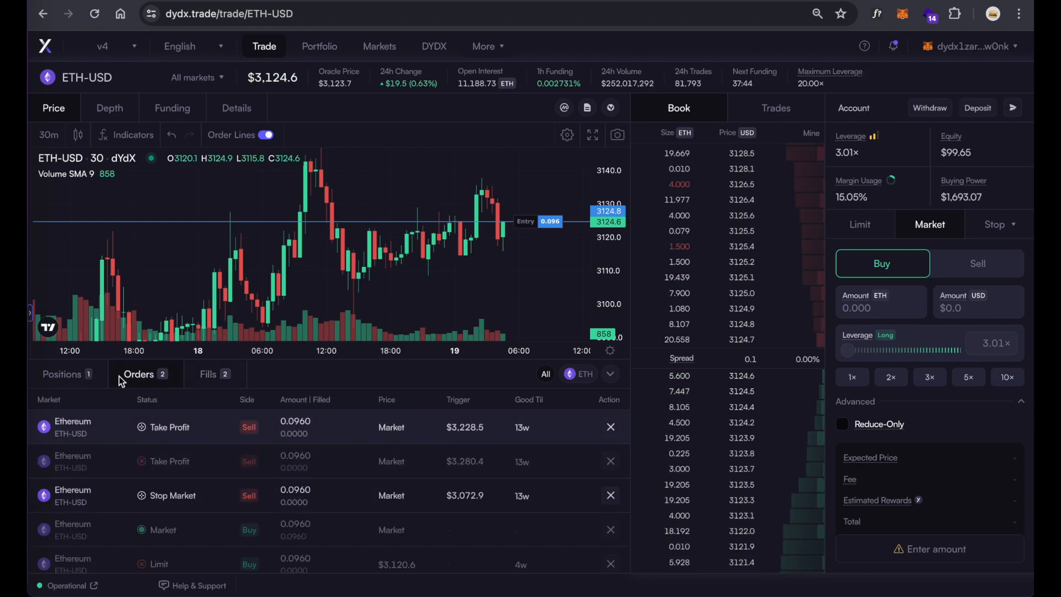
pyautogui.click(68, 375)
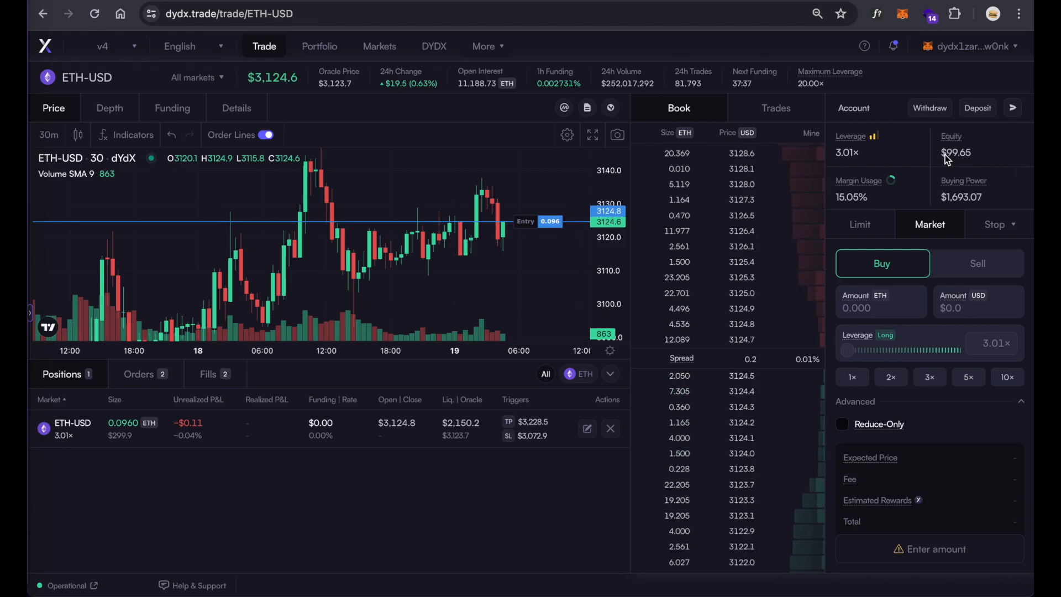
pyautogui.click(963, 157)
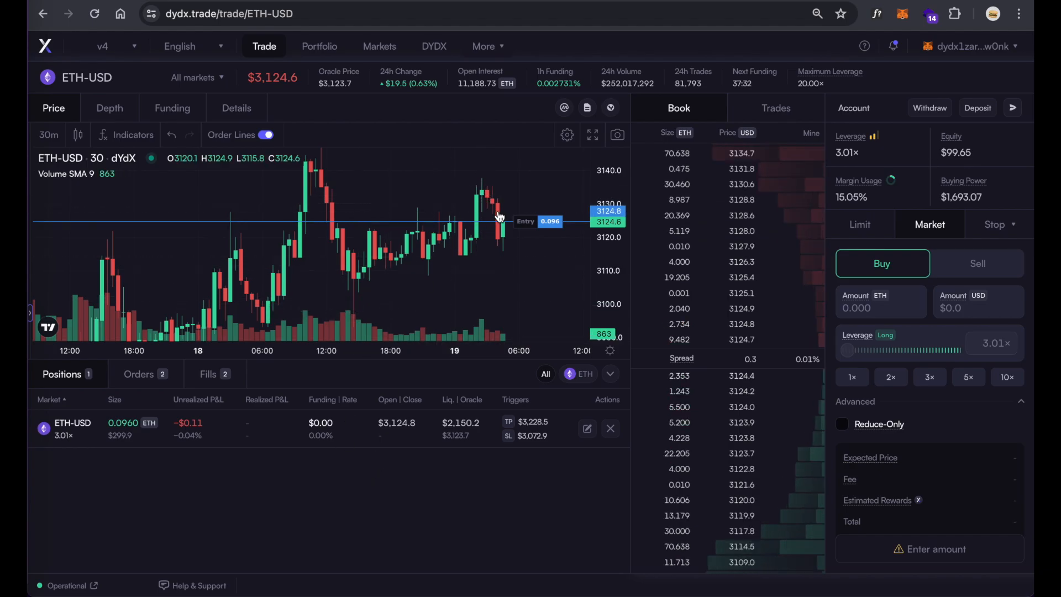
# Switch from the ETH-USD market to NEAR-USD and adjust the price chart to show its recent candles
pyautogui.click(598, 214)
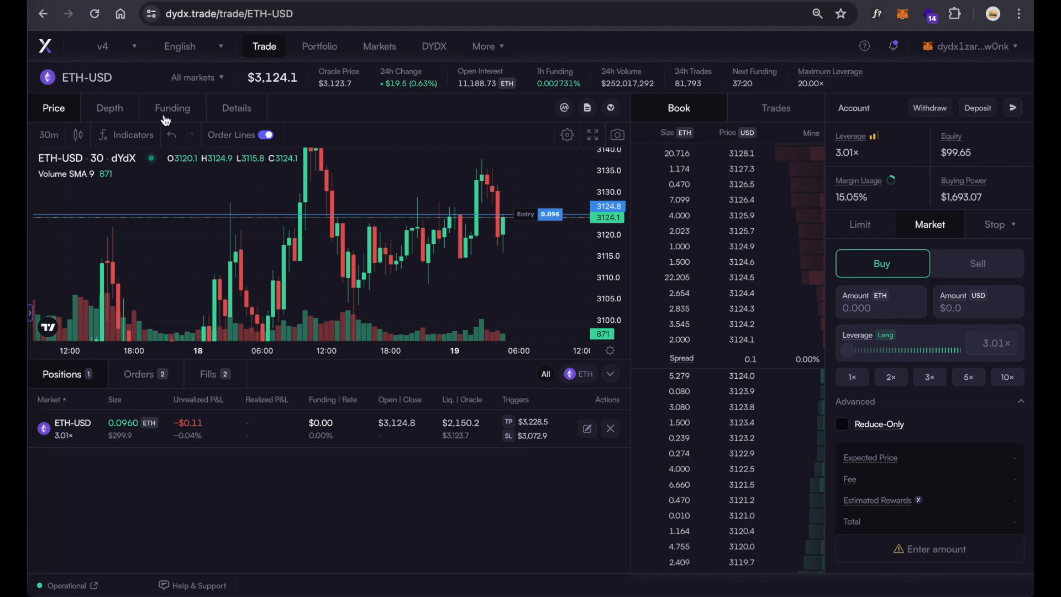
pyautogui.click(180, 81)
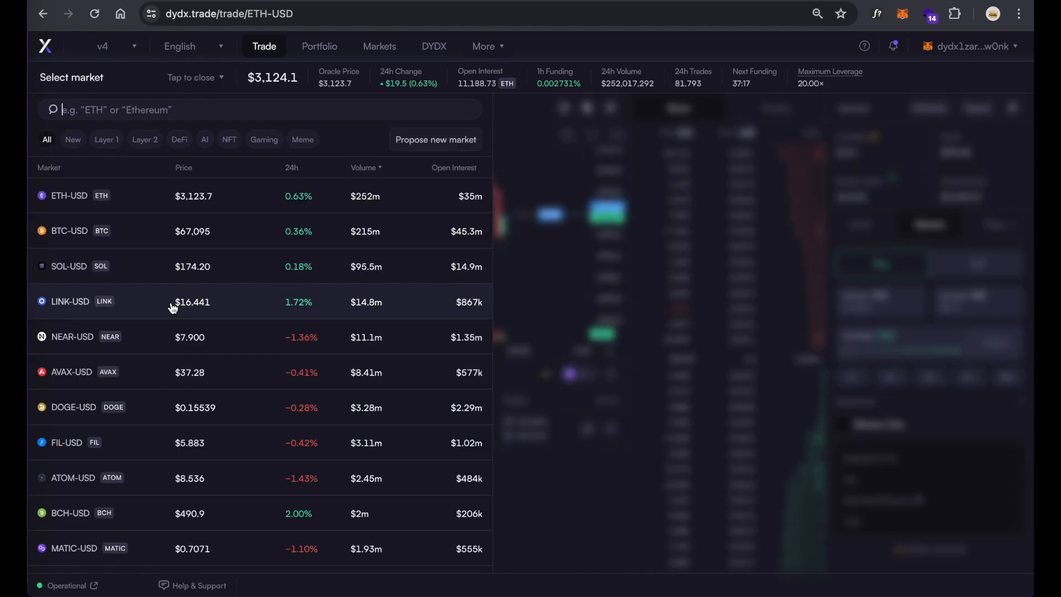
pyautogui.click(97, 338)
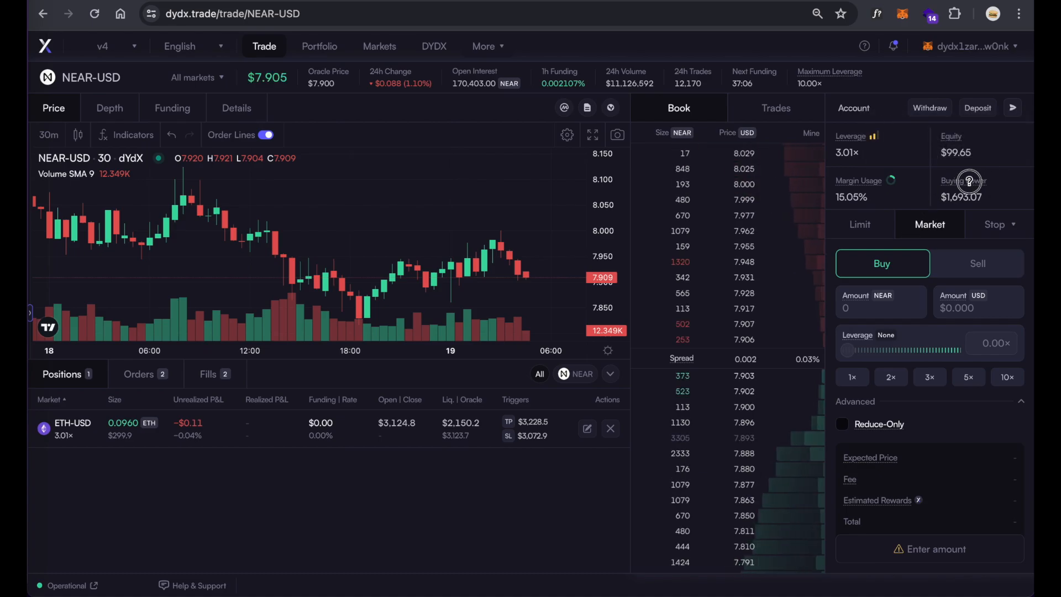
pyautogui.moveTo(998, 191)
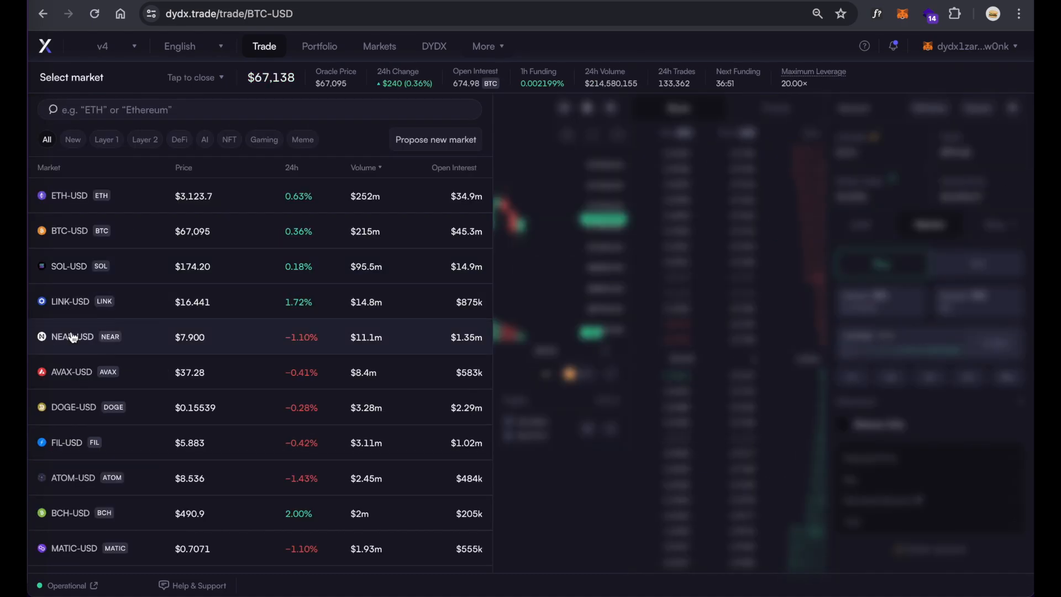
pyautogui.click(73, 337)
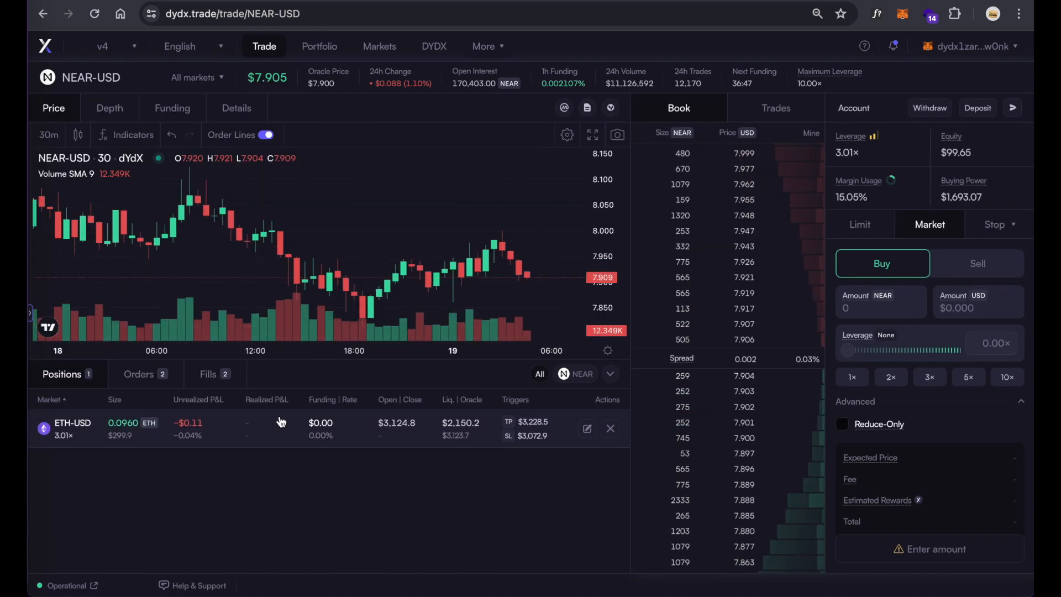
pyautogui.scroll(-3, 377, 270)
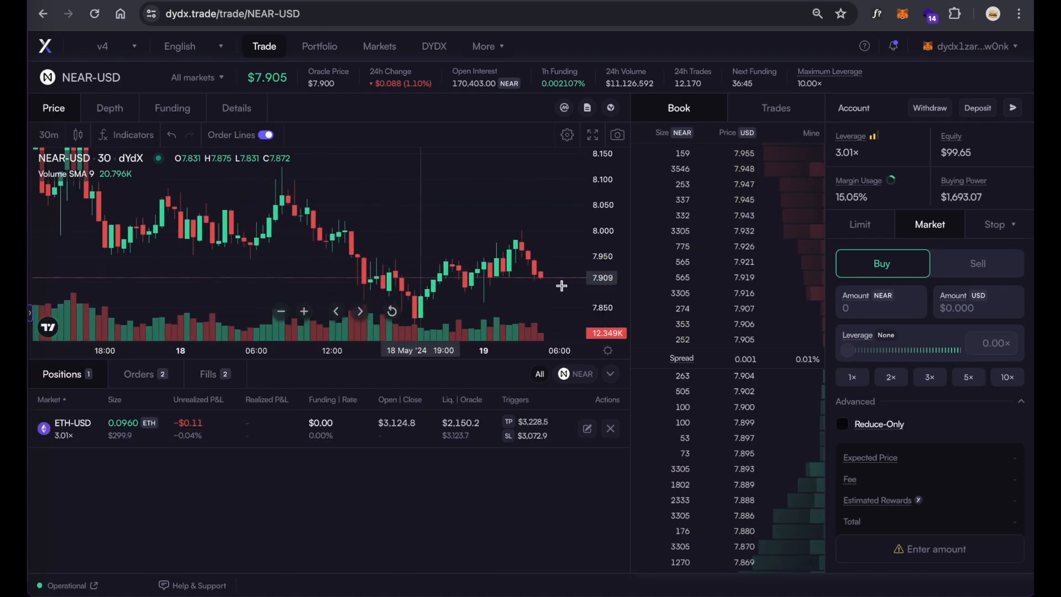
pyautogui.moveTo(538, 282); pyautogui.dragTo(533, 267)
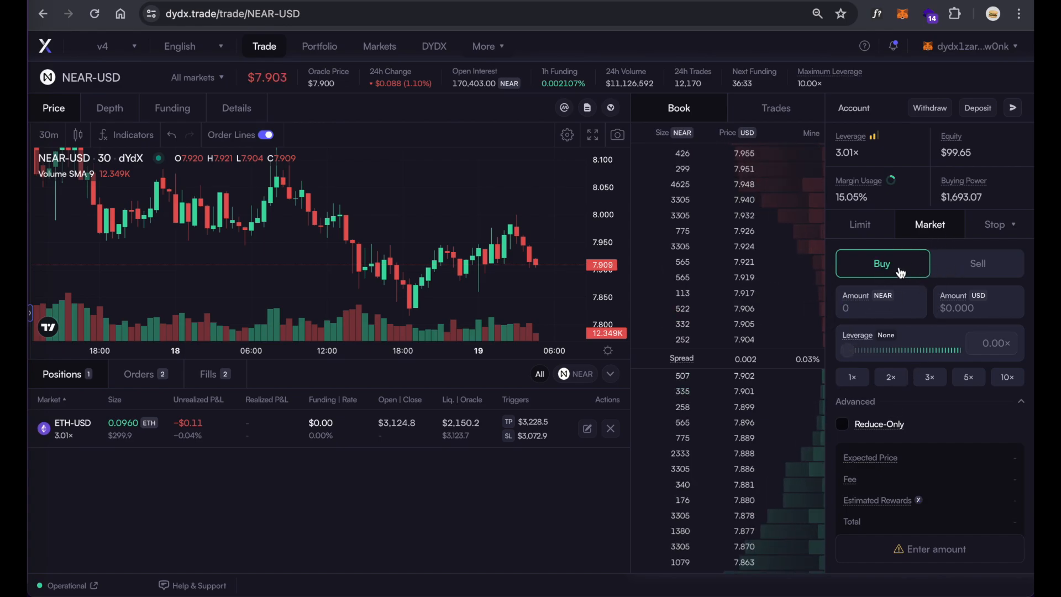
# Try 10×, 4×, 3× and 2× leverage on a NEAR-USD market buy order and compare the effect on buying power
pyautogui.moveTo(849, 350); pyautogui.dragTo(981, 347)
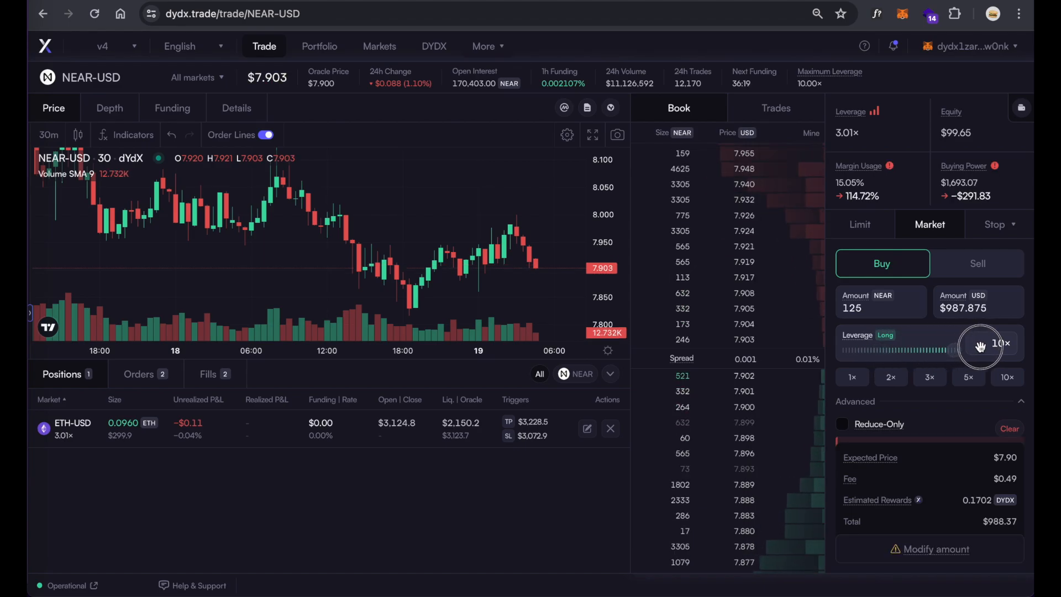
pyautogui.click(982, 196)
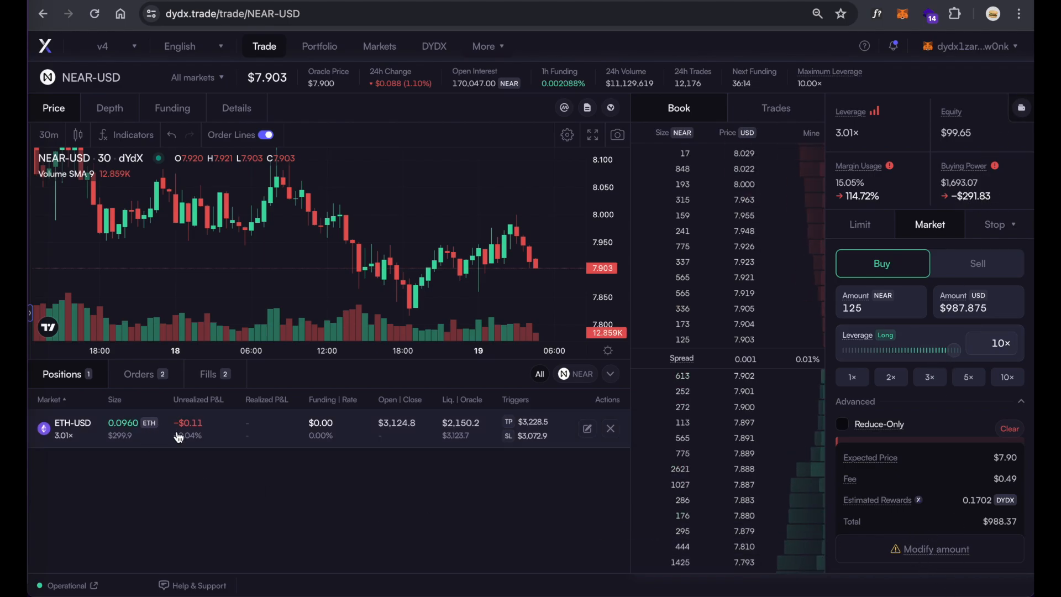
pyautogui.moveTo(956, 347); pyautogui.dragTo(890, 352)
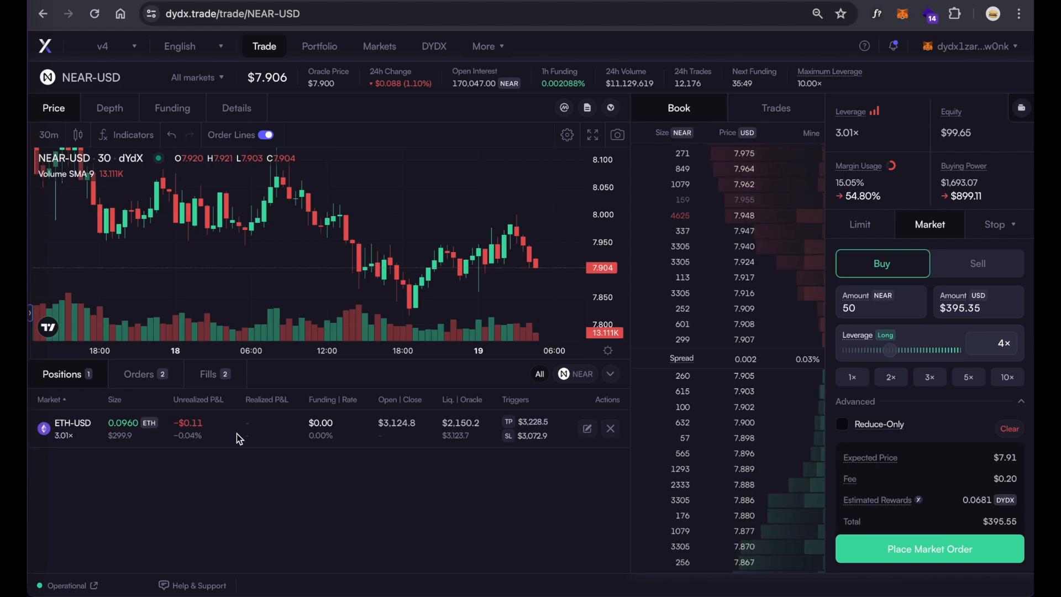
pyautogui.click(880, 351)
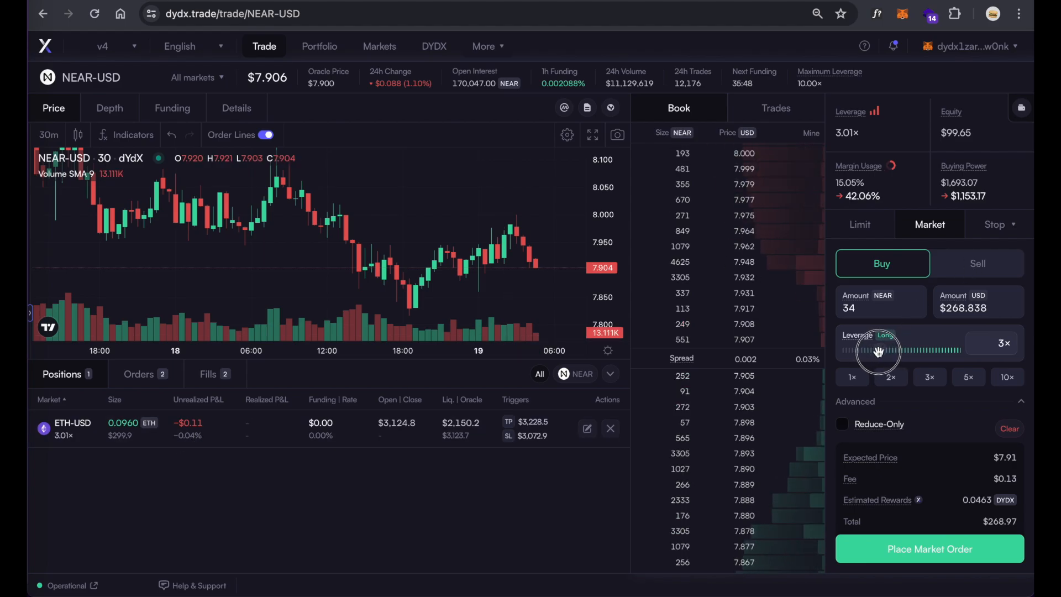
pyautogui.moveTo(879, 352); pyautogui.dragTo(864, 351)
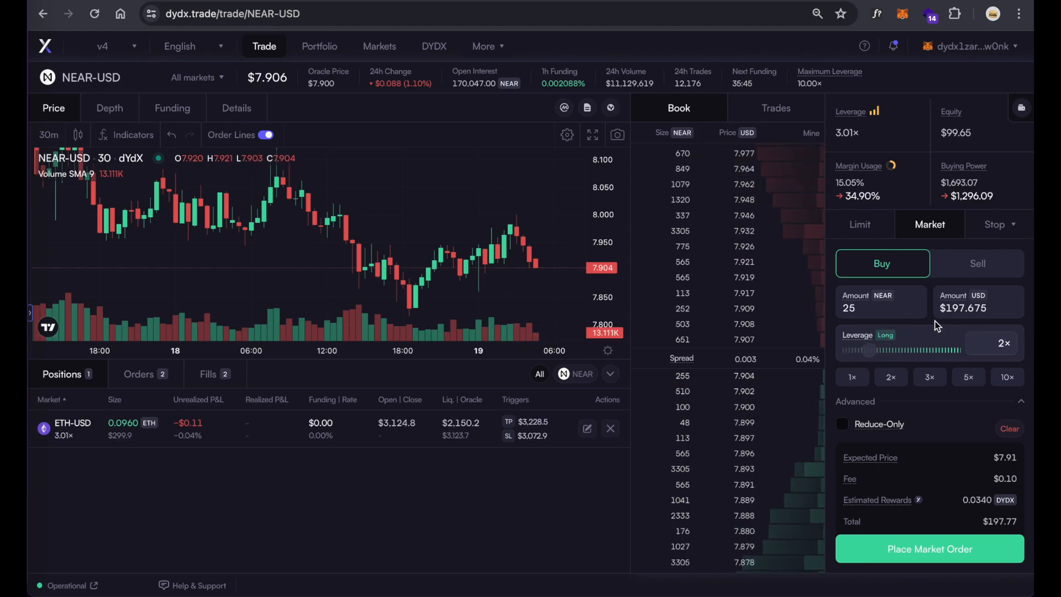
# Place a market sell order for 25 NEAR at 2× short leverage
pyautogui.click(967, 262)
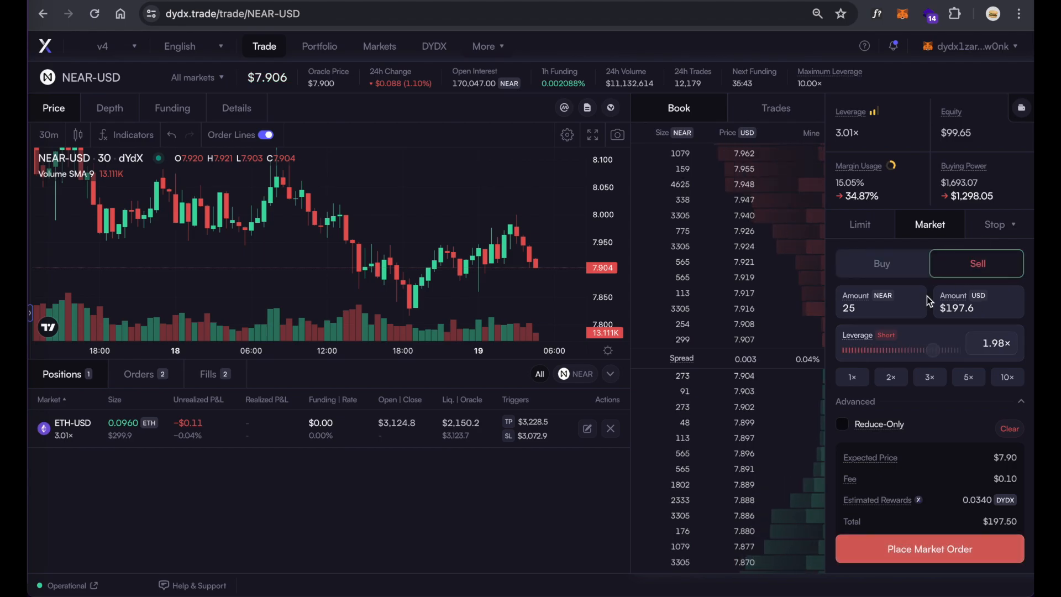
pyautogui.click(908, 353)
pyautogui.moveTo(908, 355); pyautogui.dragTo(932, 351)
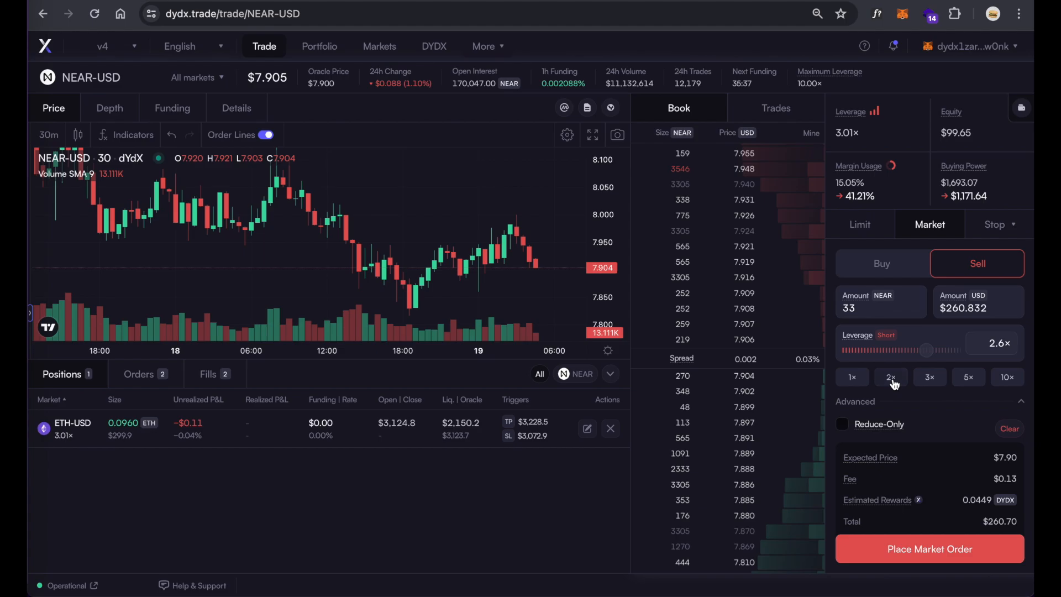
pyautogui.click(892, 379)
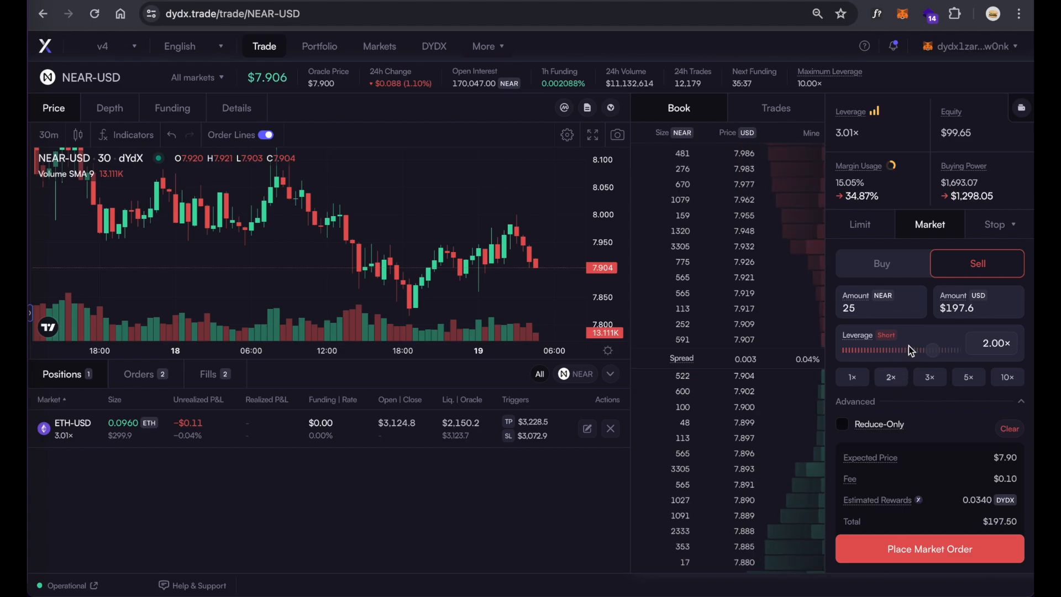
pyautogui.doubleClick(960, 308)
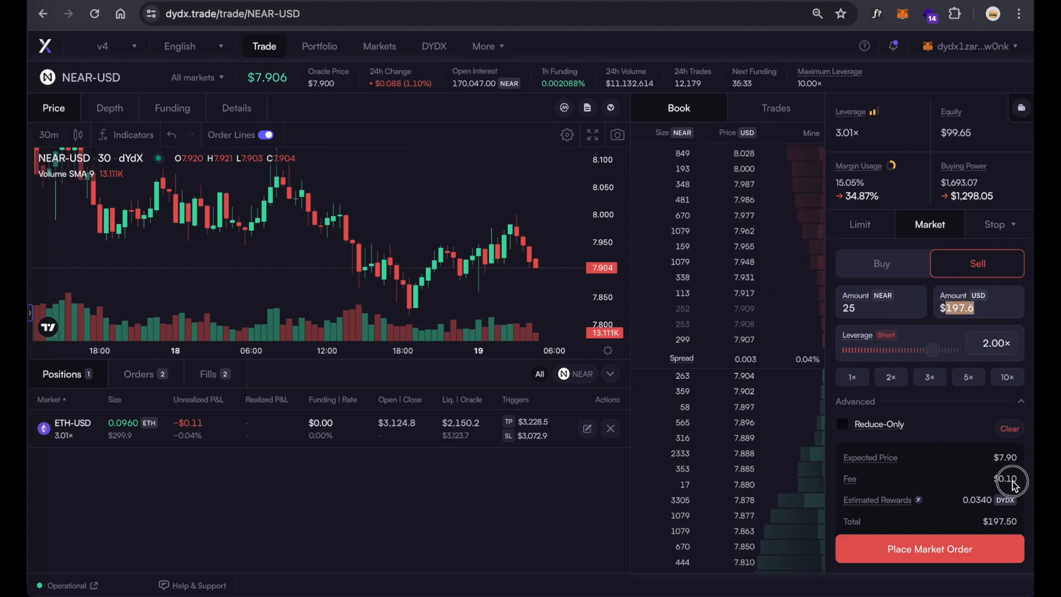
pyautogui.click(955, 560)
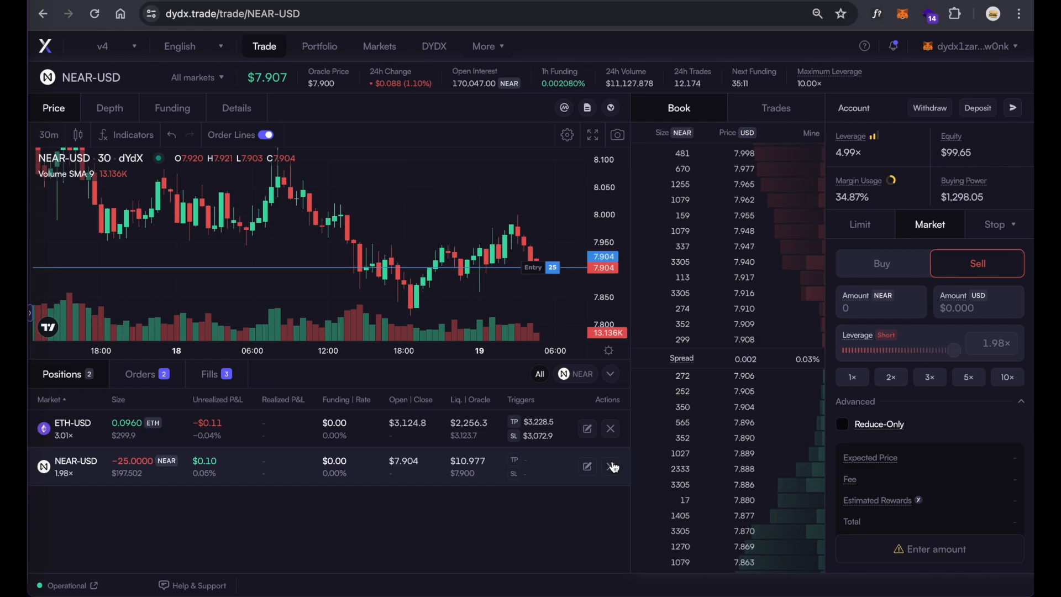
# Add price triggers to the NEAR-USD short position with a 10.00% take-profit gain and a 5.00% stop-loss, and close the dialog
pyautogui.click(587, 466)
pyautogui.click(563, 303)
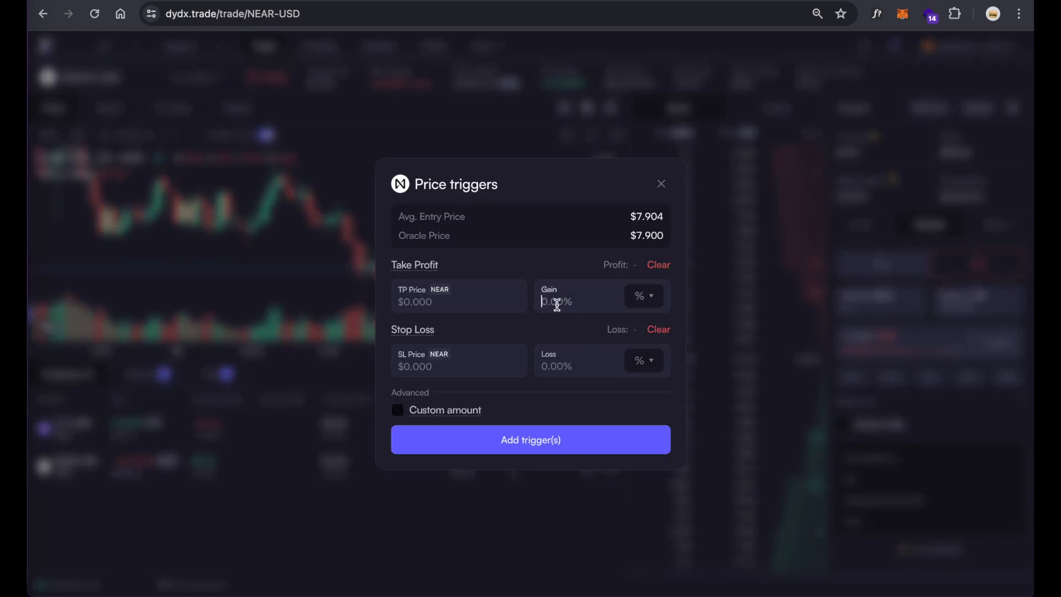
pyautogui.write('10.00')
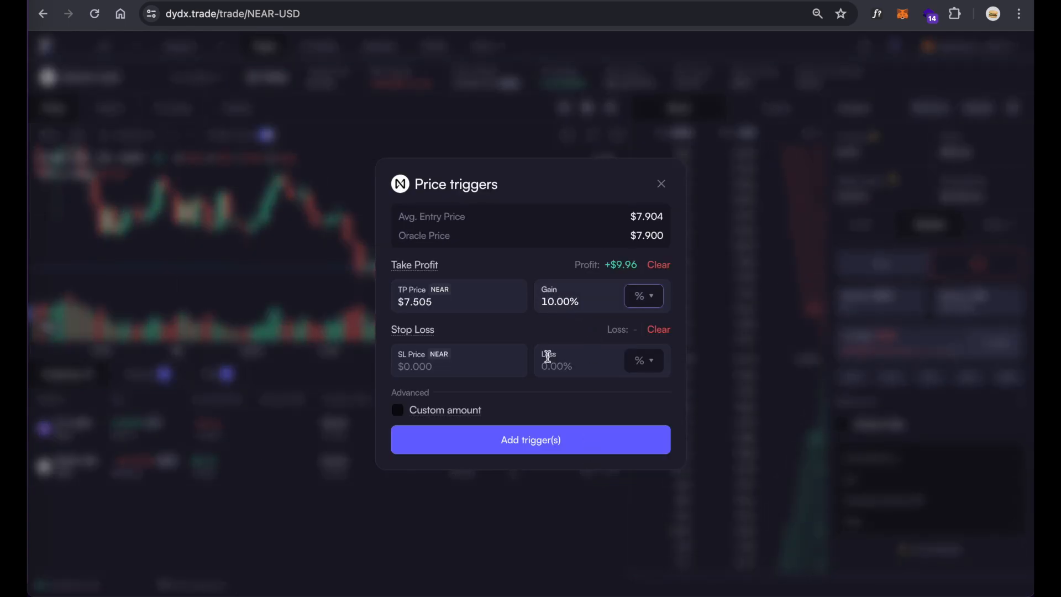
pyautogui.click(546, 363)
pyautogui.write('5')
pyautogui.click(539, 440)
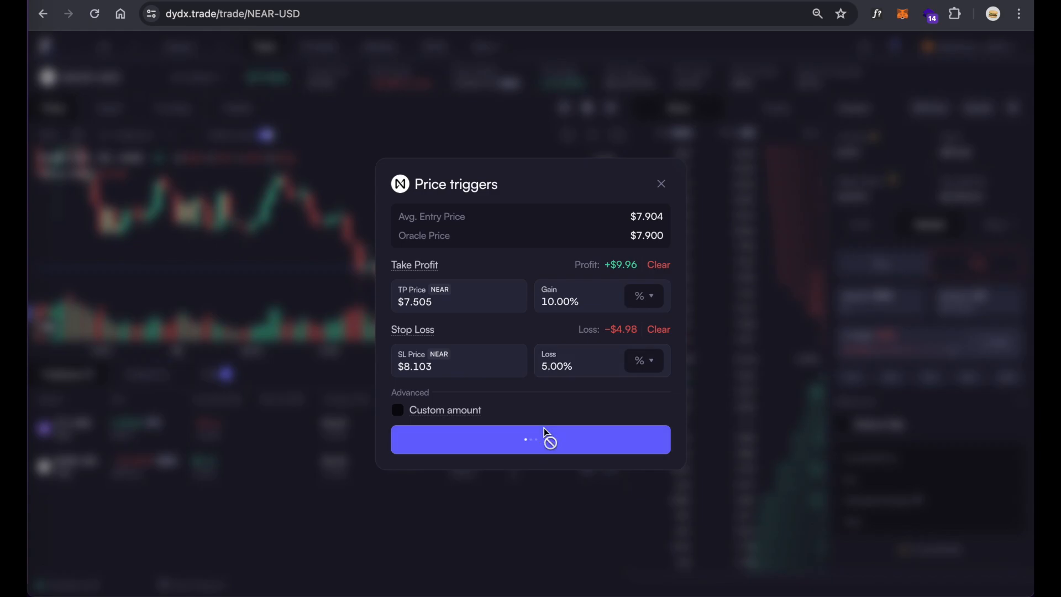
pyautogui.click(662, 186)
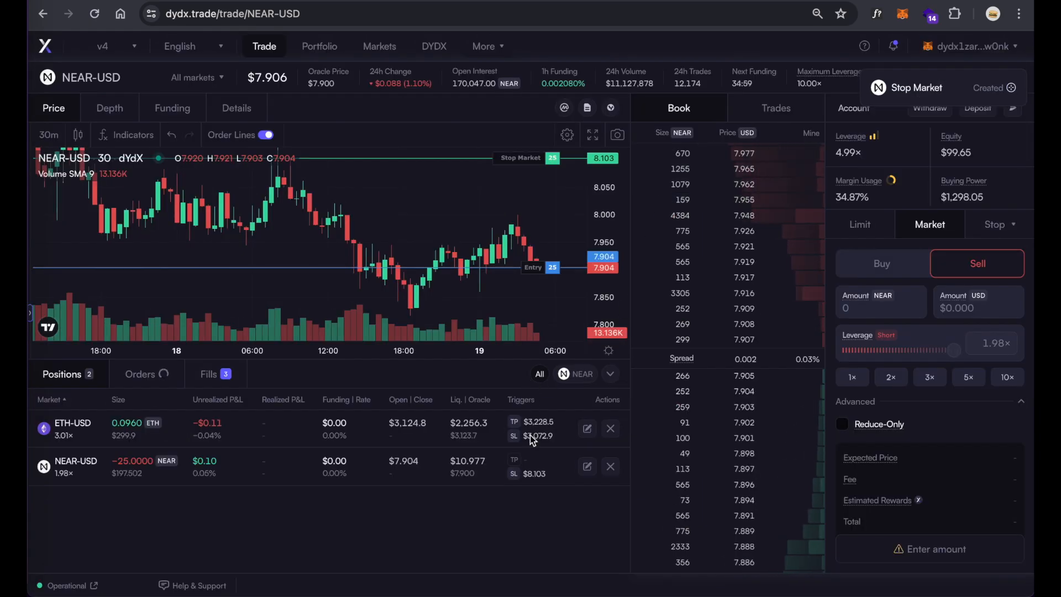
# Rescale the NEAR-USD chart to examine the stop-loss and take-profit order lines around the entry price
pyautogui.scroll(-1, 553, 251)
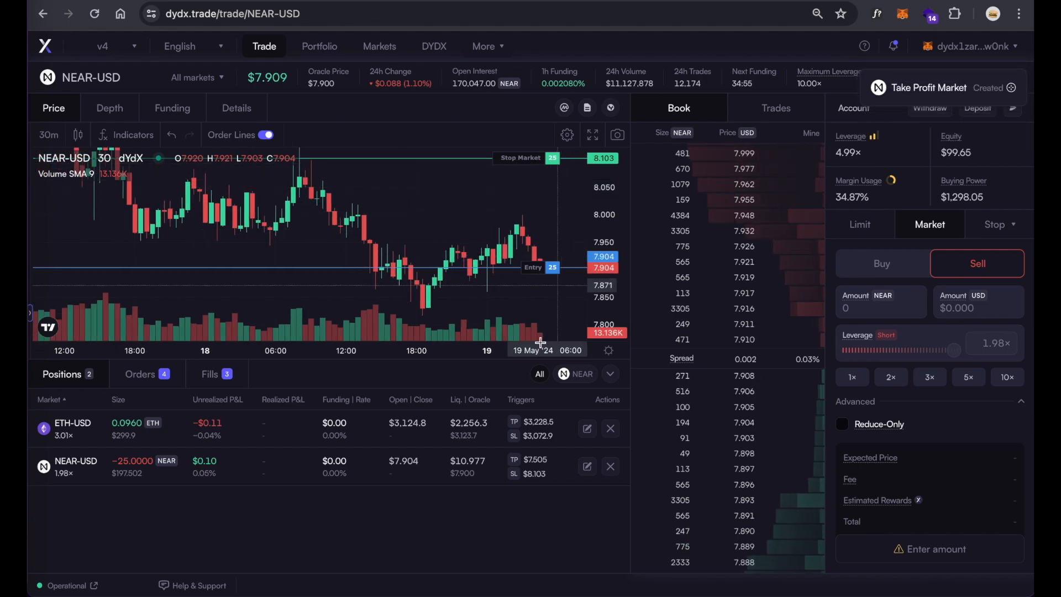
pyautogui.moveTo(600, 304); pyautogui.dragTo(601, 330)
pyautogui.moveTo(606, 270); pyautogui.dragTo(608, 330)
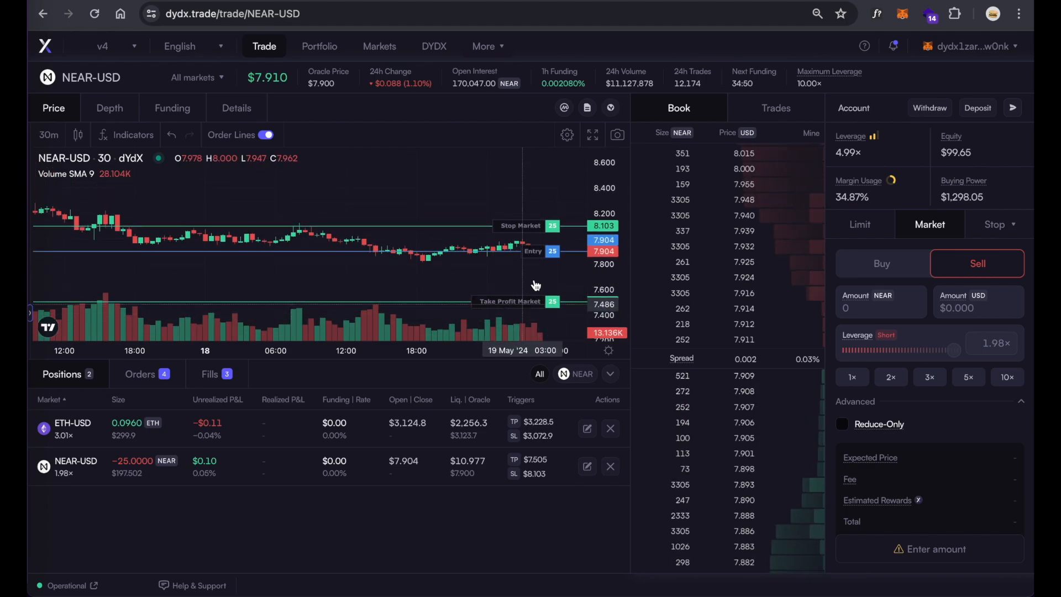
pyautogui.moveTo(600, 273); pyautogui.dragTo(602, 170)
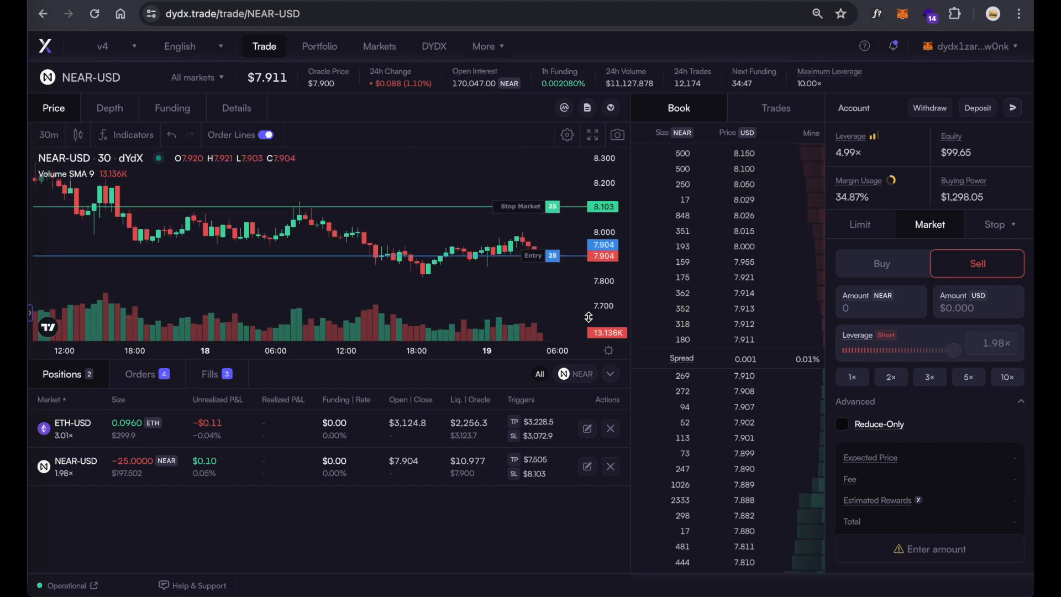
pyautogui.moveTo(597, 300); pyautogui.dragTo(598, 228)
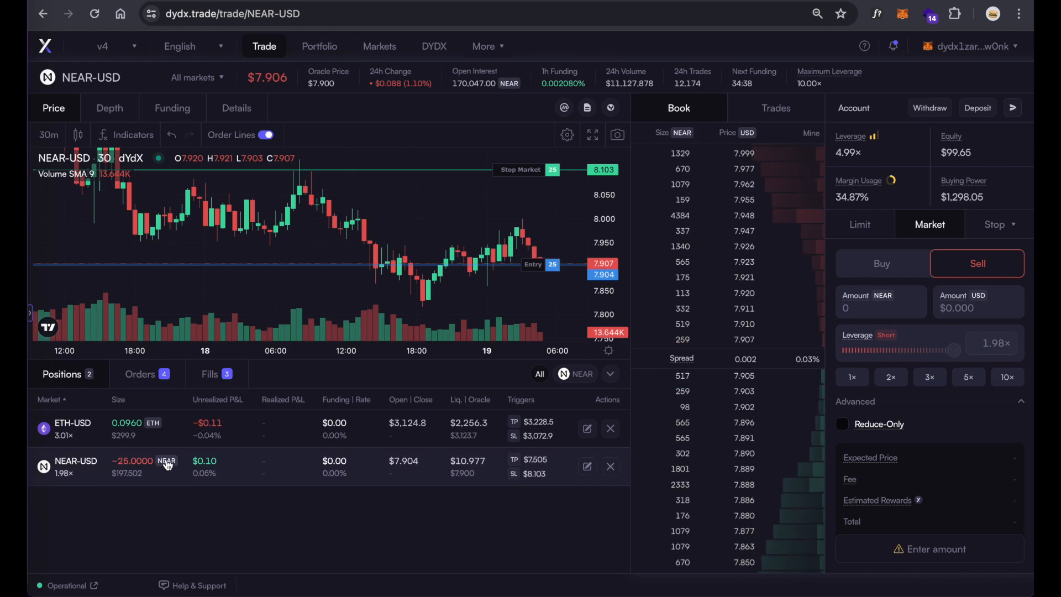
# Switch to the ETH-USD position, fully close its 0.096 ETH at market and dismiss the order notification
pyautogui.click(610, 467)
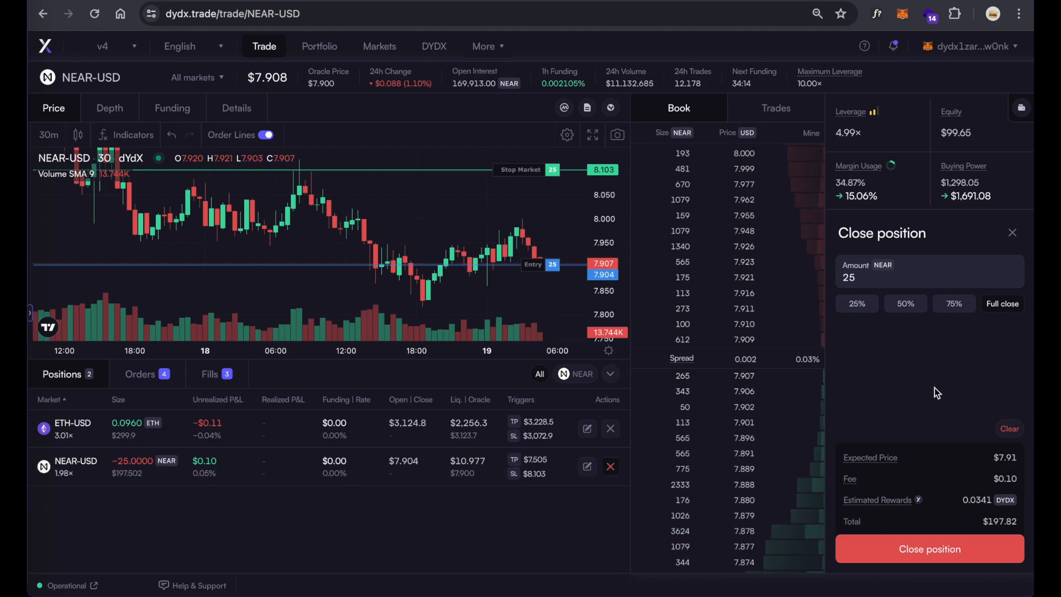
pyautogui.click(285, 437)
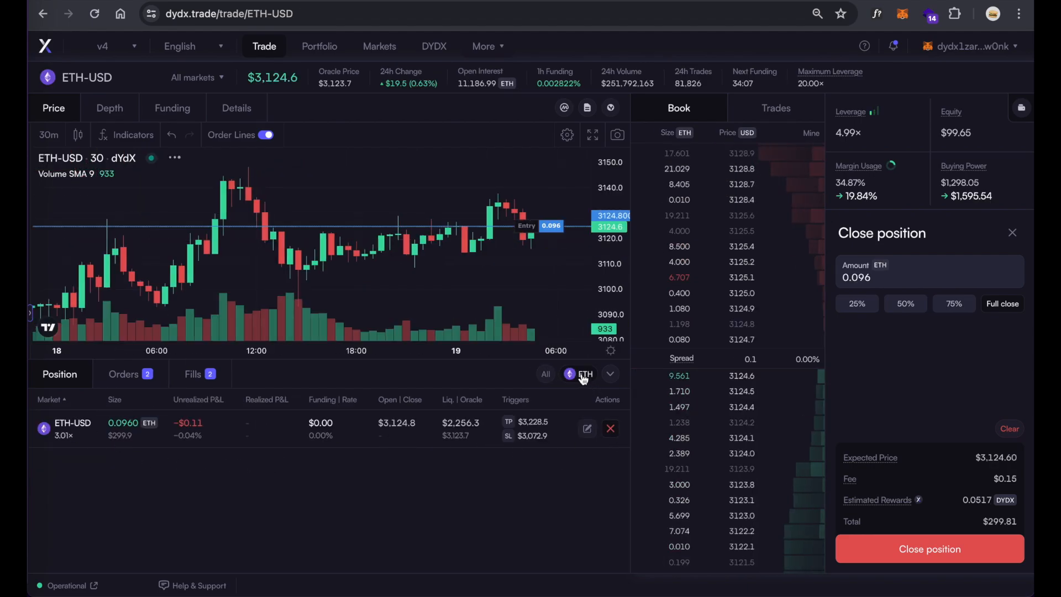
pyautogui.click(547, 377)
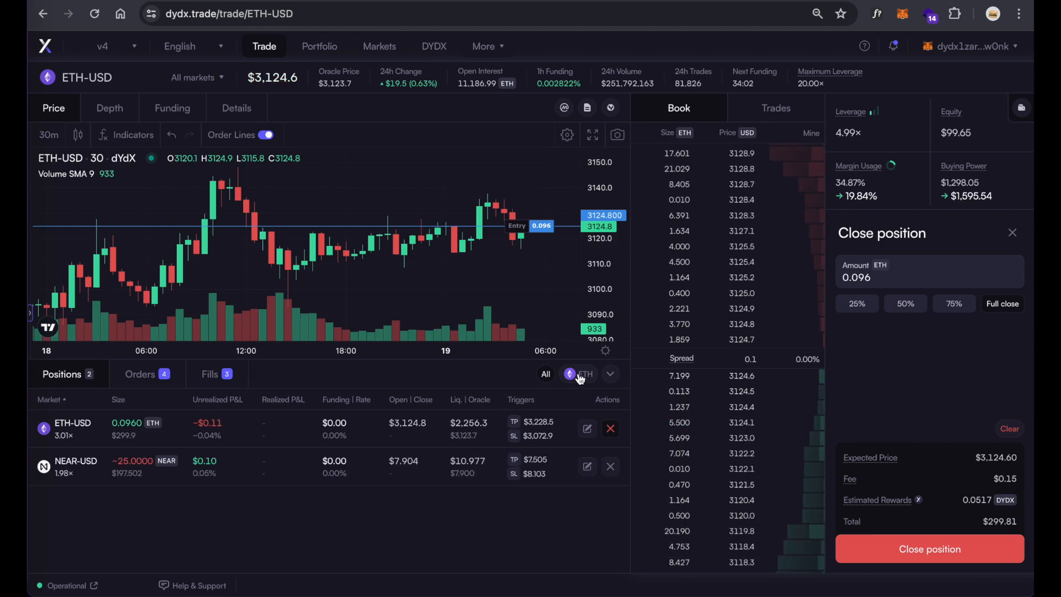
pyautogui.click(611, 431)
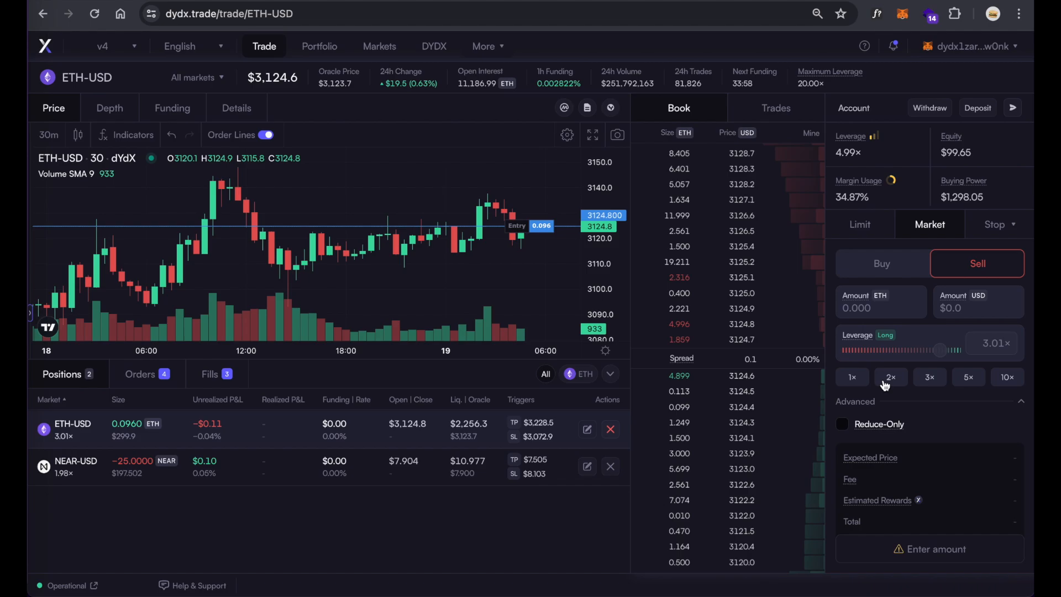
pyautogui.click(611, 431)
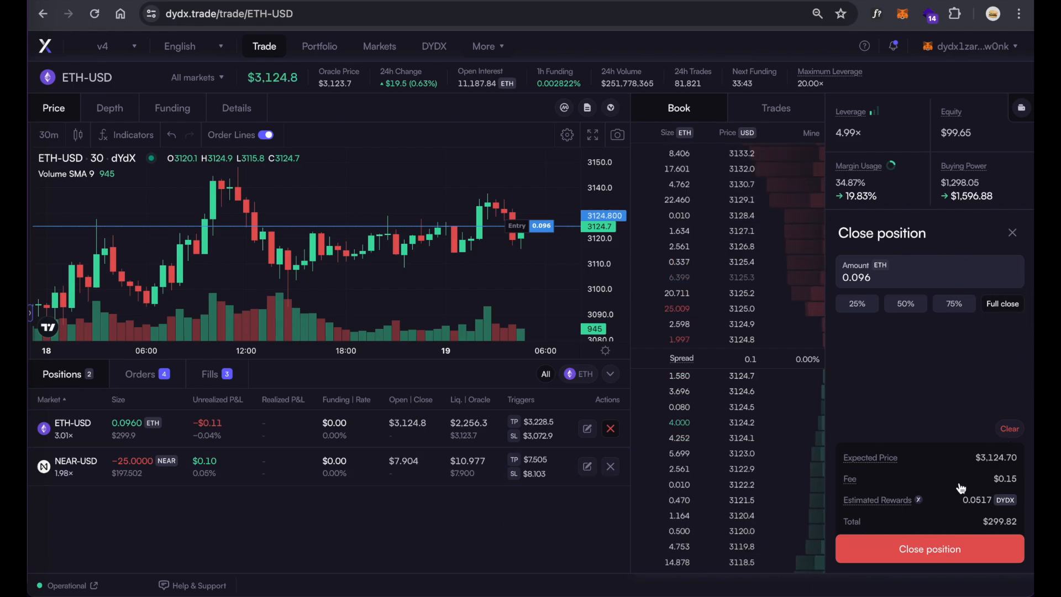
pyautogui.click(981, 551)
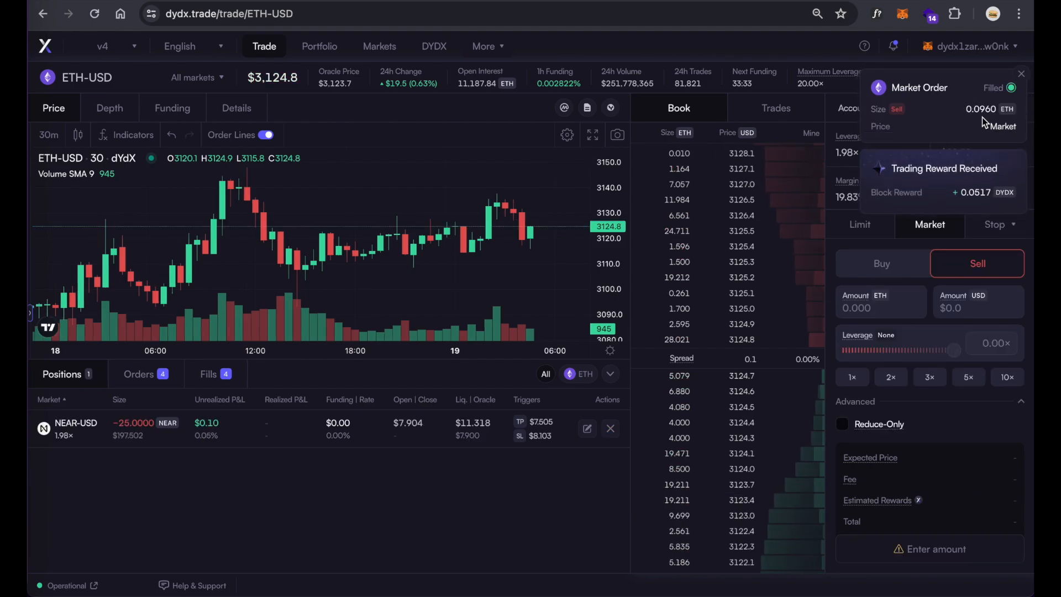
pyautogui.click(1021, 75)
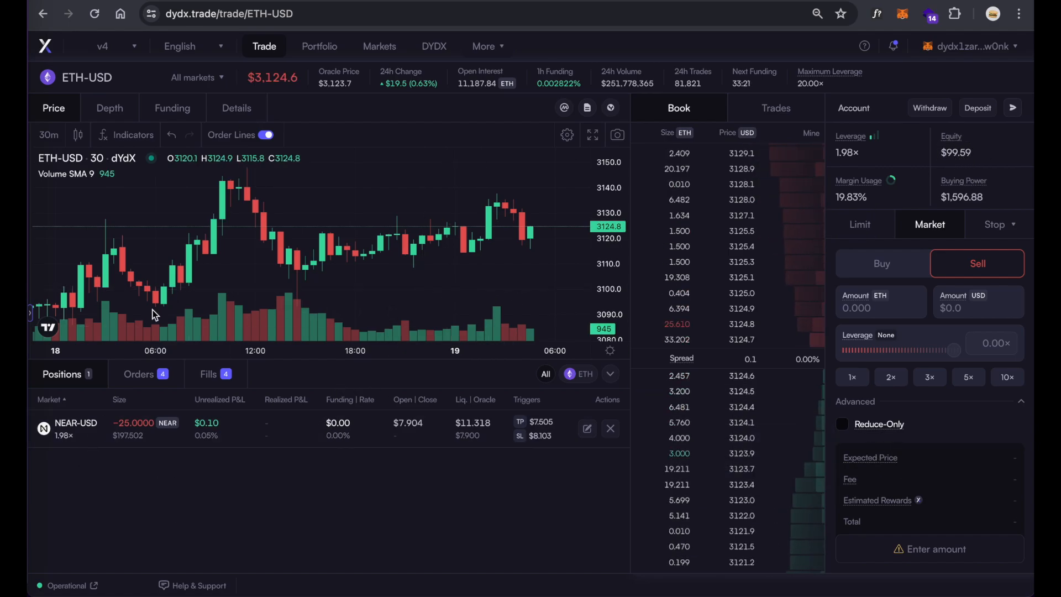
# Review the portfolio's overview, positions and orders, and examine the fee tiers
pyautogui.click(322, 47)
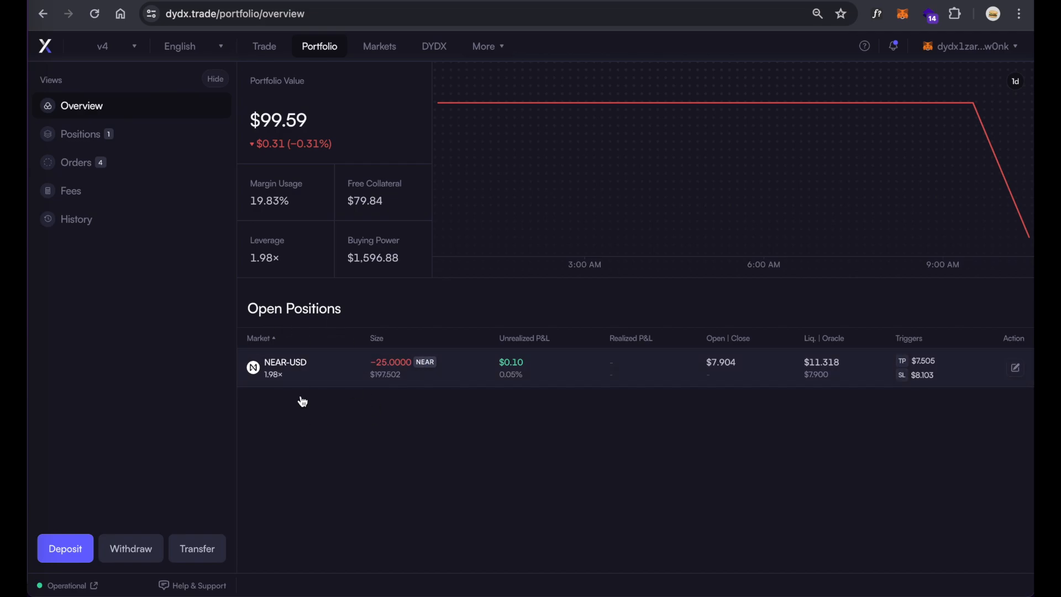
pyautogui.click(80, 141)
pyautogui.click(95, 167)
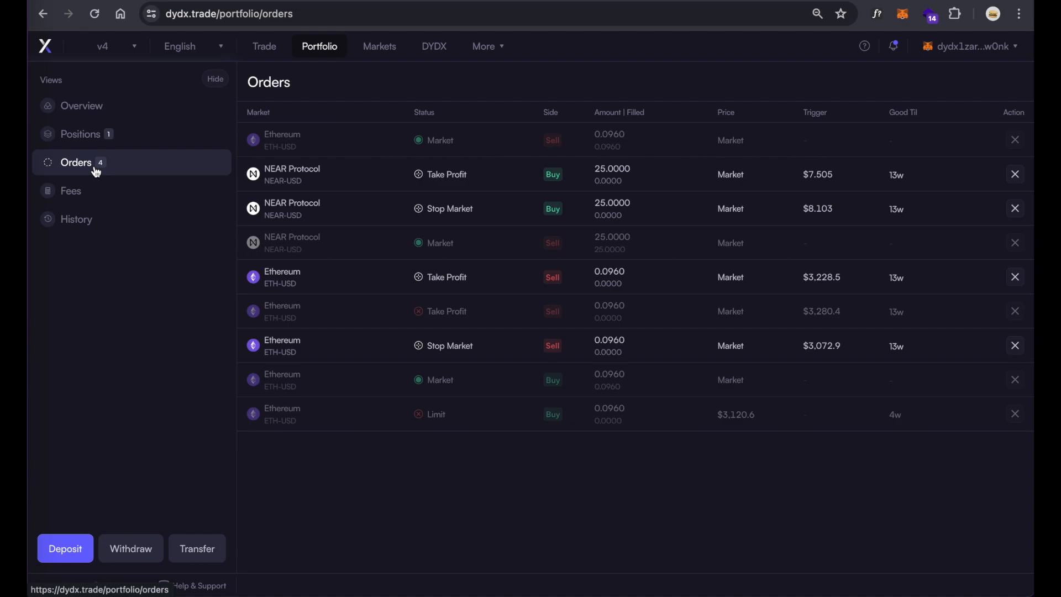
pyautogui.click(78, 190)
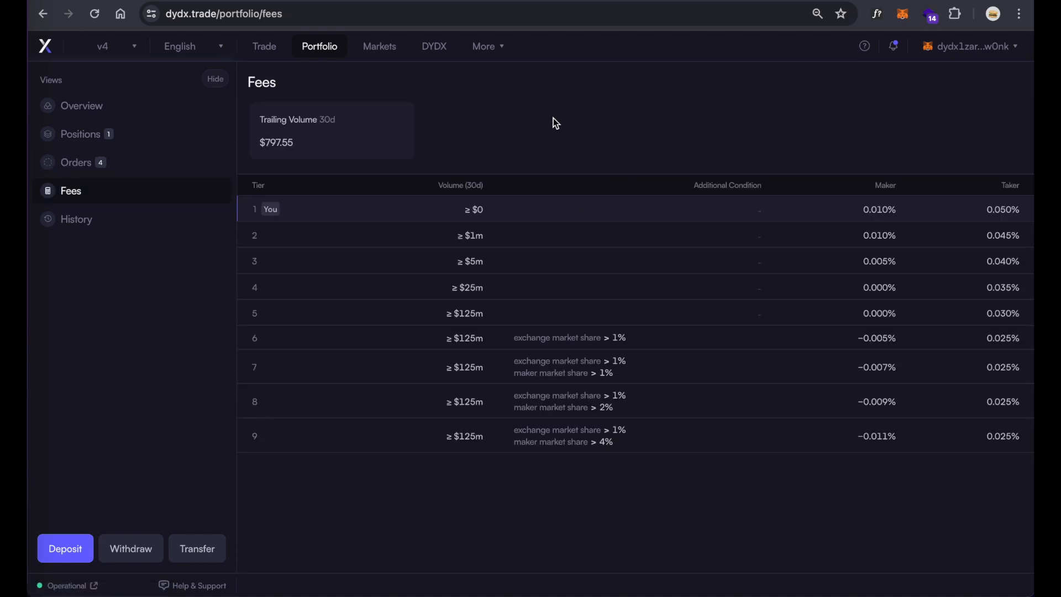
# Examine the DYDX trading rewards page for the wallet balance, weekly rewards summary and reward history
pyautogui.click(440, 50)
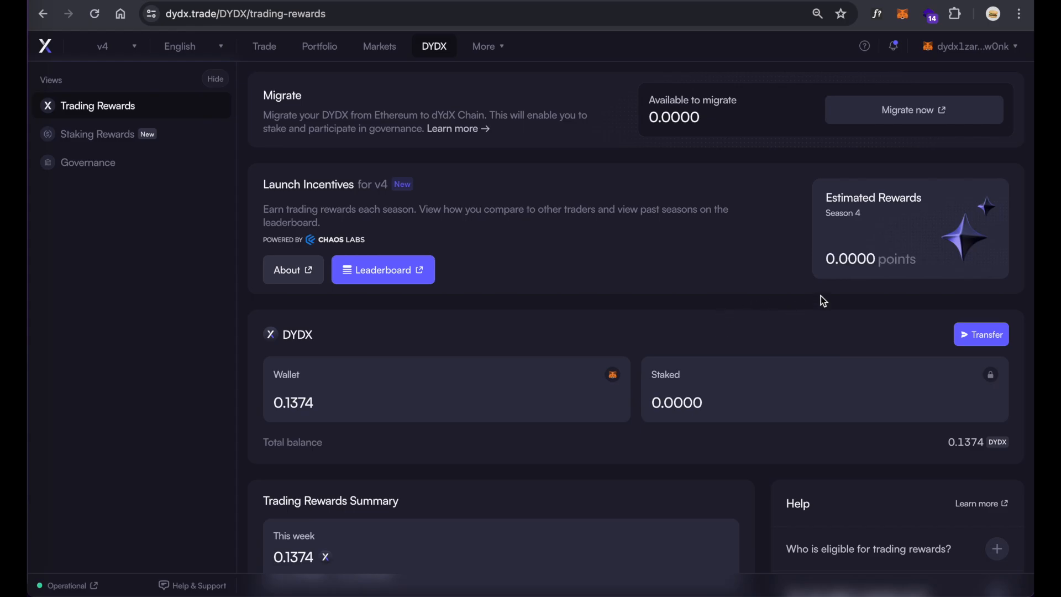
pyautogui.scroll(-3, 372, 324)
pyautogui.scroll(3, 403, 334)
pyautogui.scroll(-3, 310, 402)
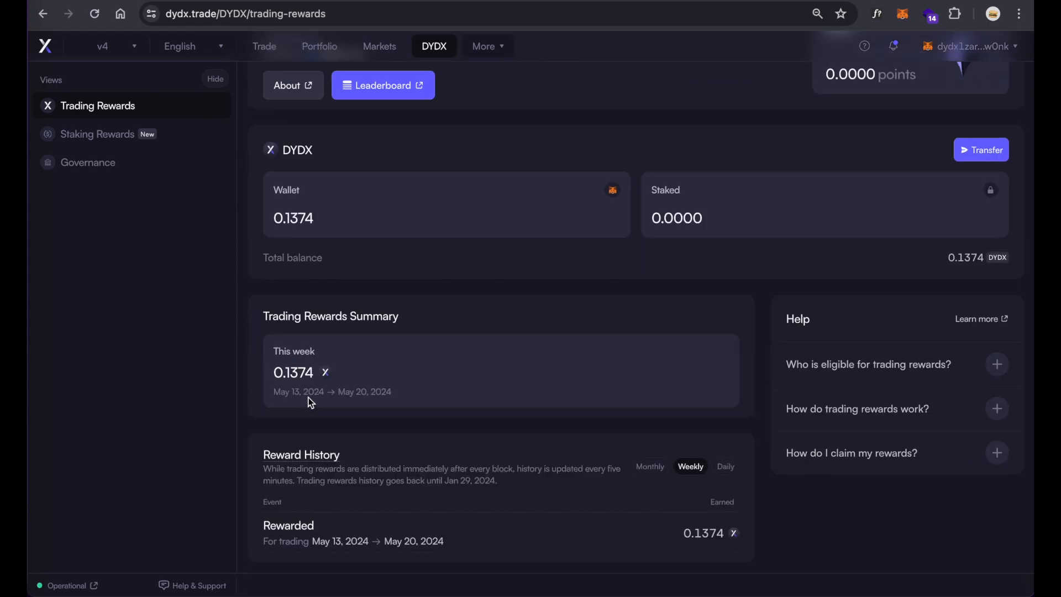
pyautogui.scroll(3, 308, 396)
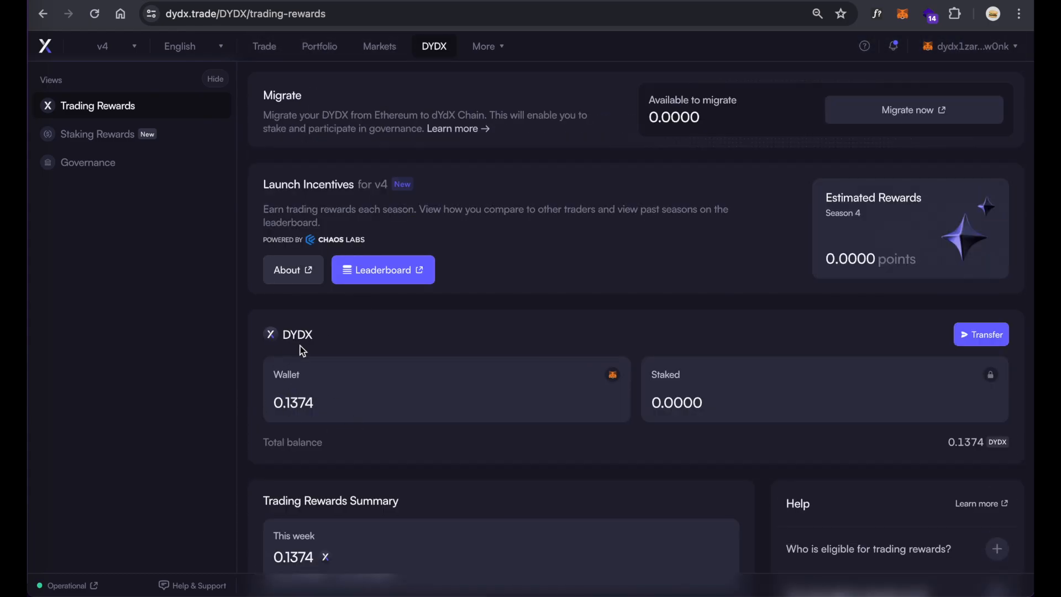
pyautogui.click(45, 46)
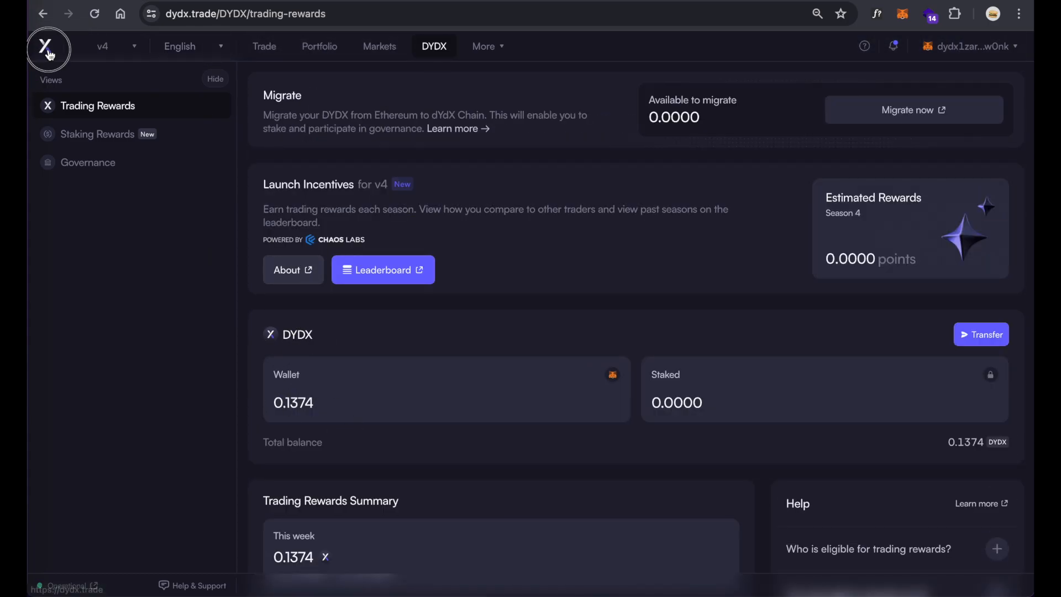